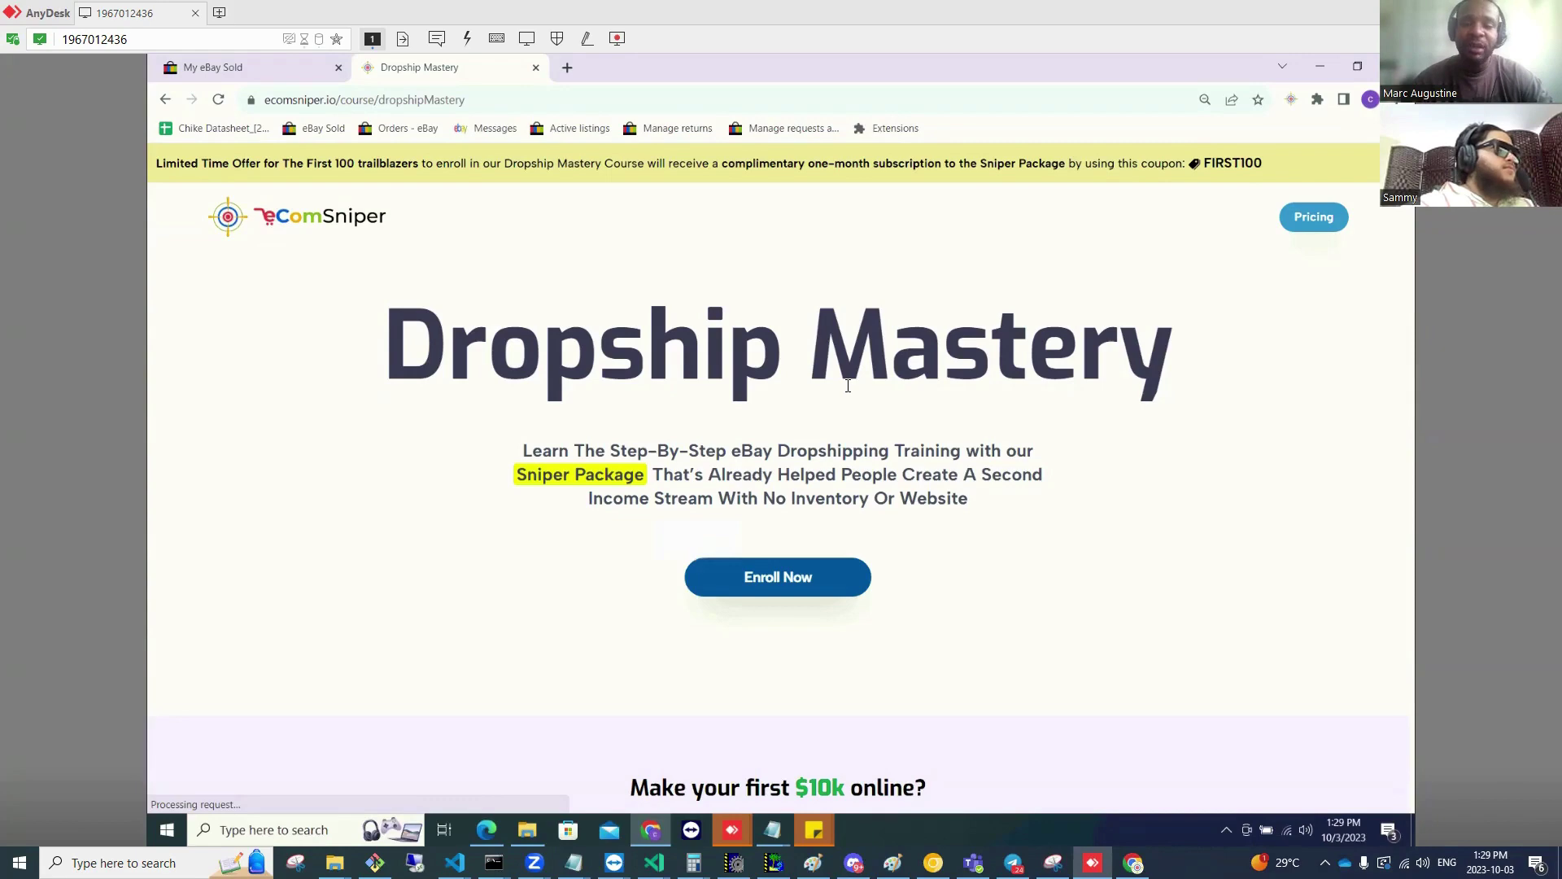
# Review the Dropship Mastery course page, from the introduction through the bonuses, instructors, results and modules to the pricing and promotion code
pyautogui.scroll(-8, 847, 385)
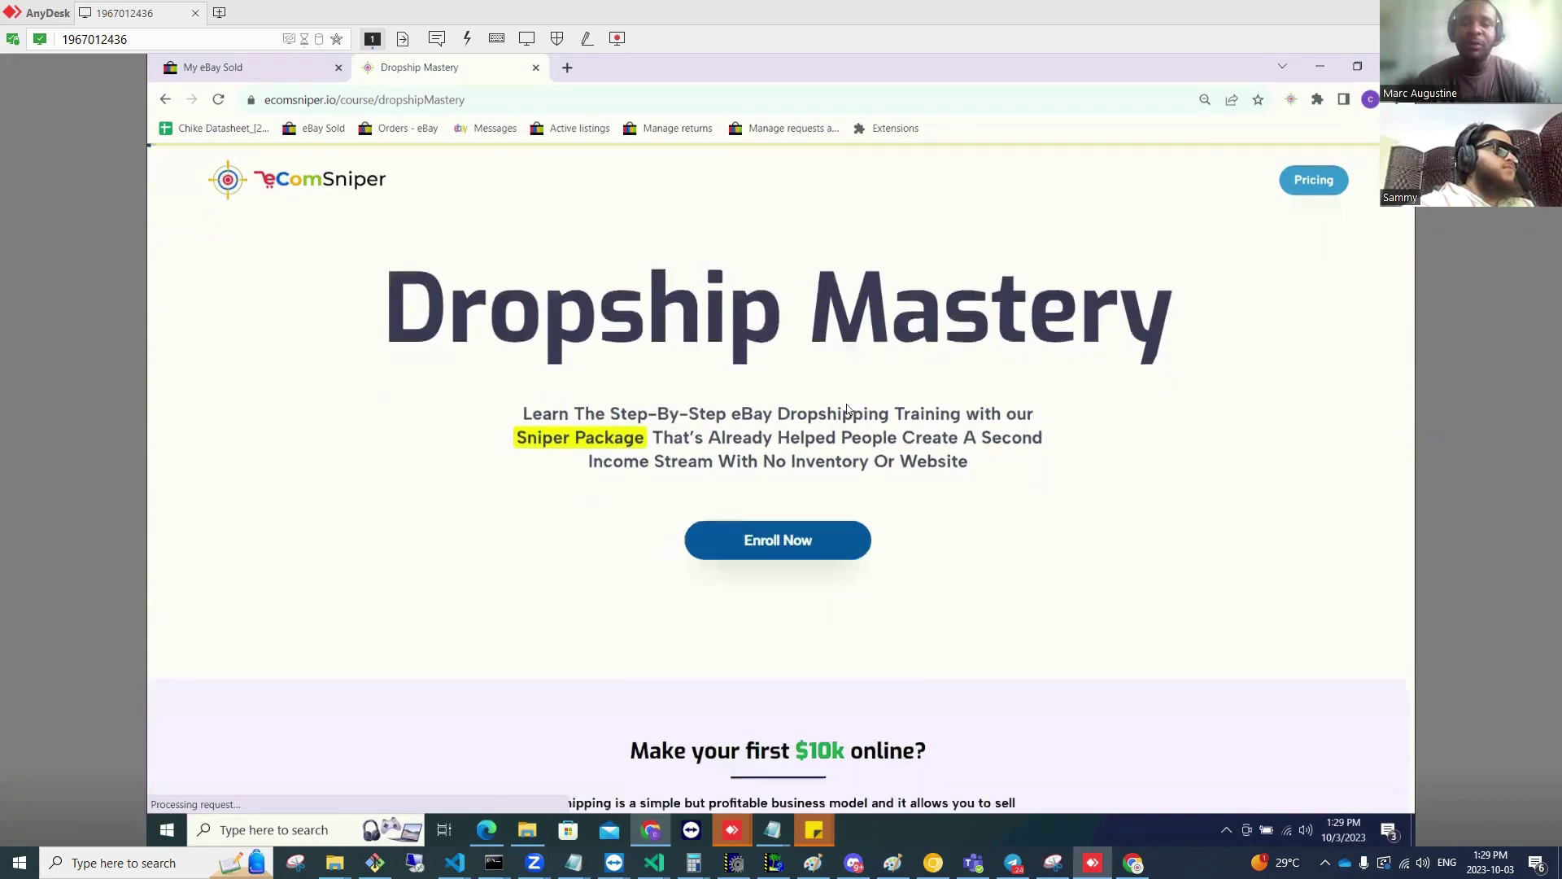
pyautogui.scroll(6, 846, 408)
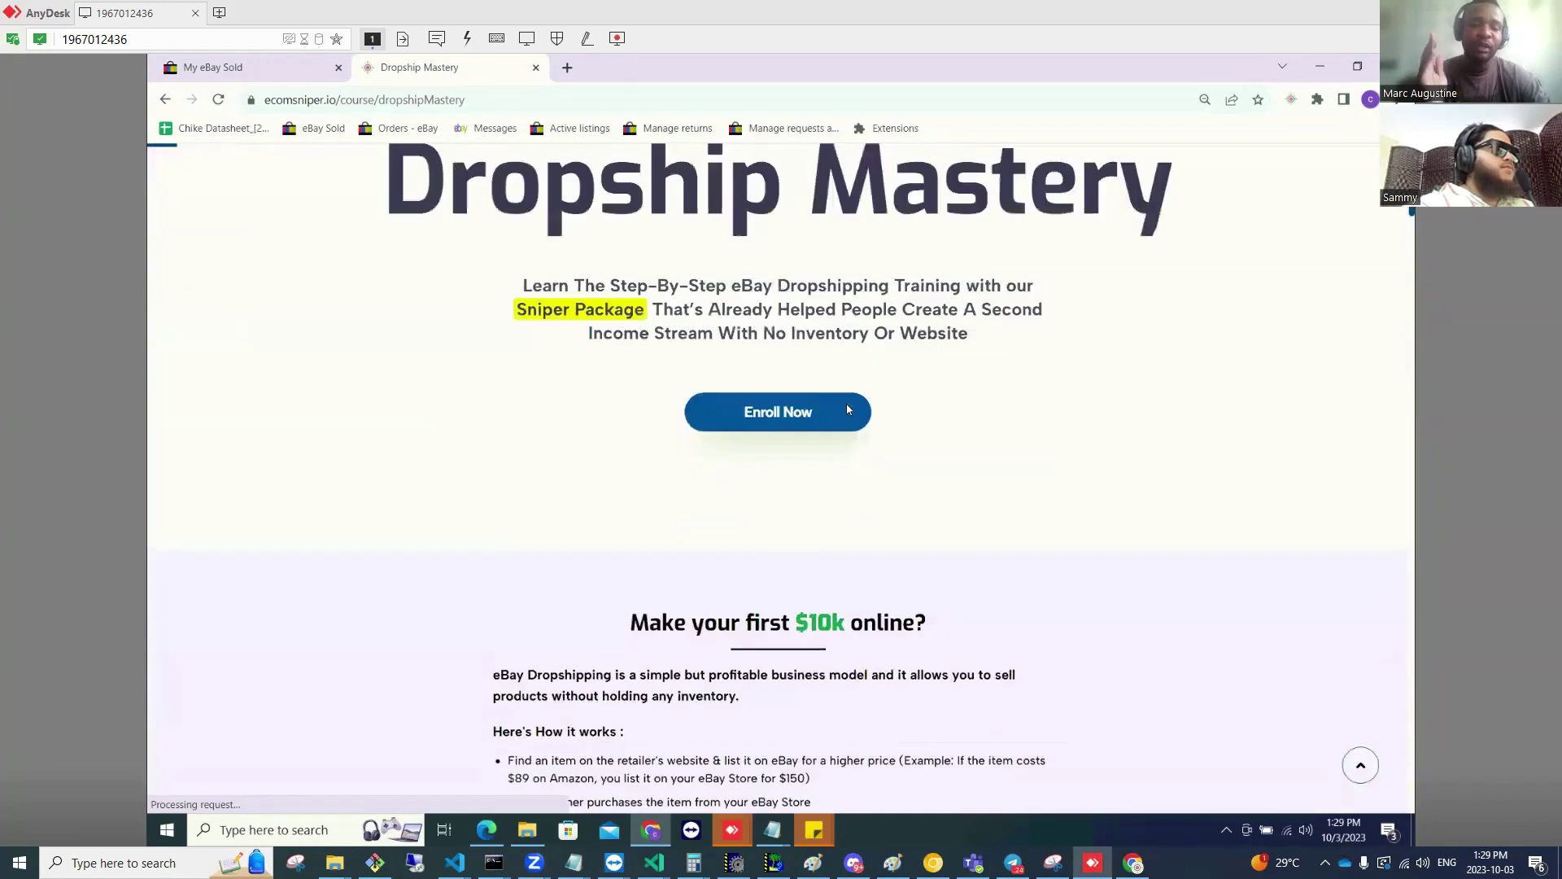
pyautogui.scroll(-5, 847, 407)
pyautogui.scroll(3, 848, 412)
pyautogui.scroll(4, 848, 412)
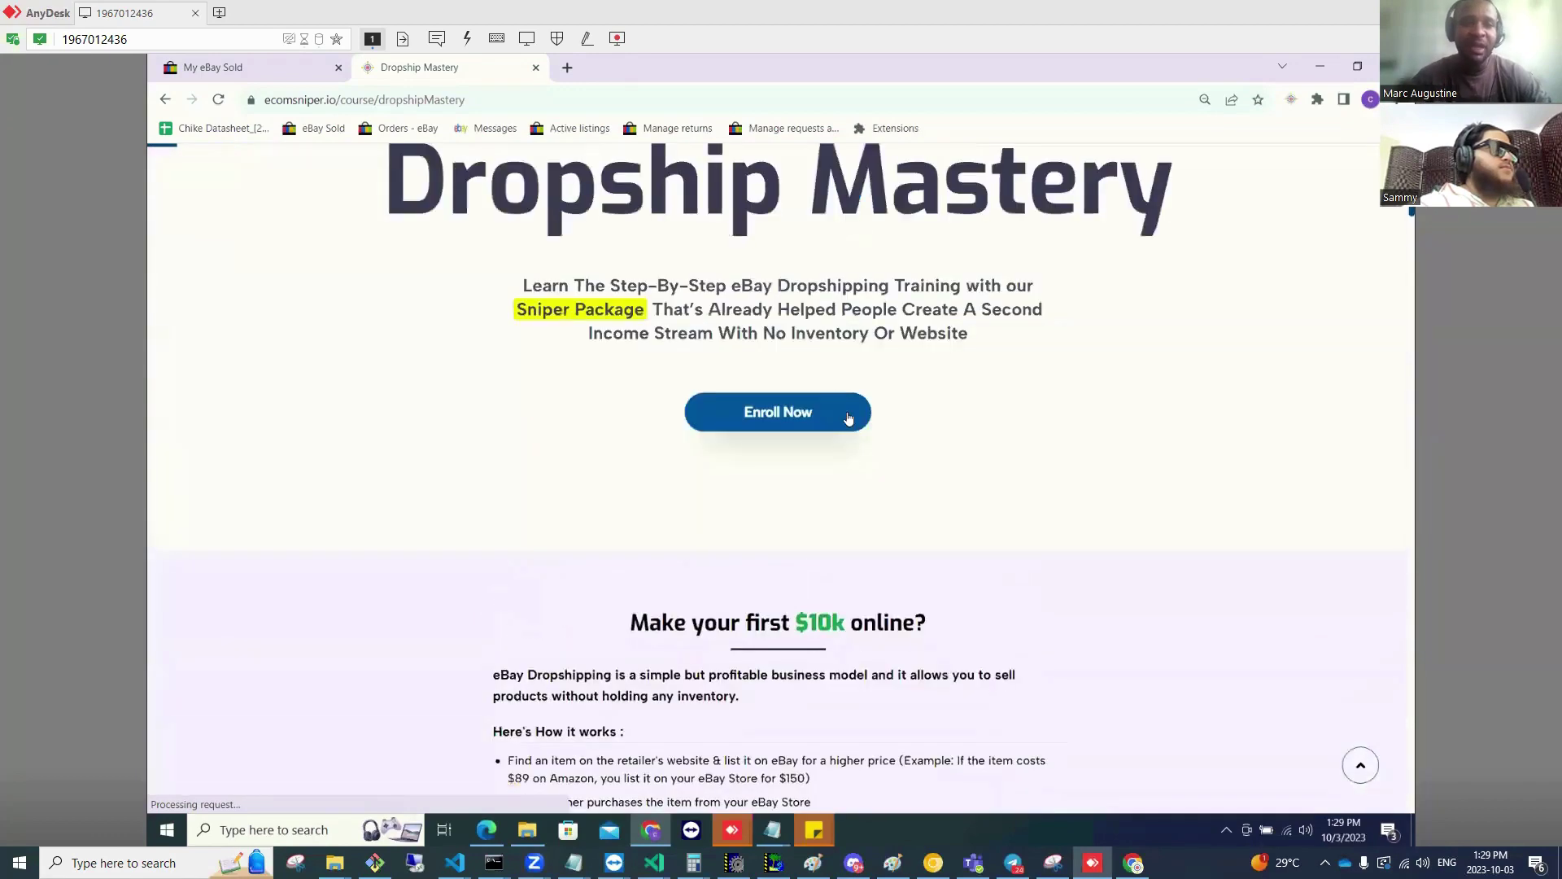
pyautogui.scroll(-6, 846, 412)
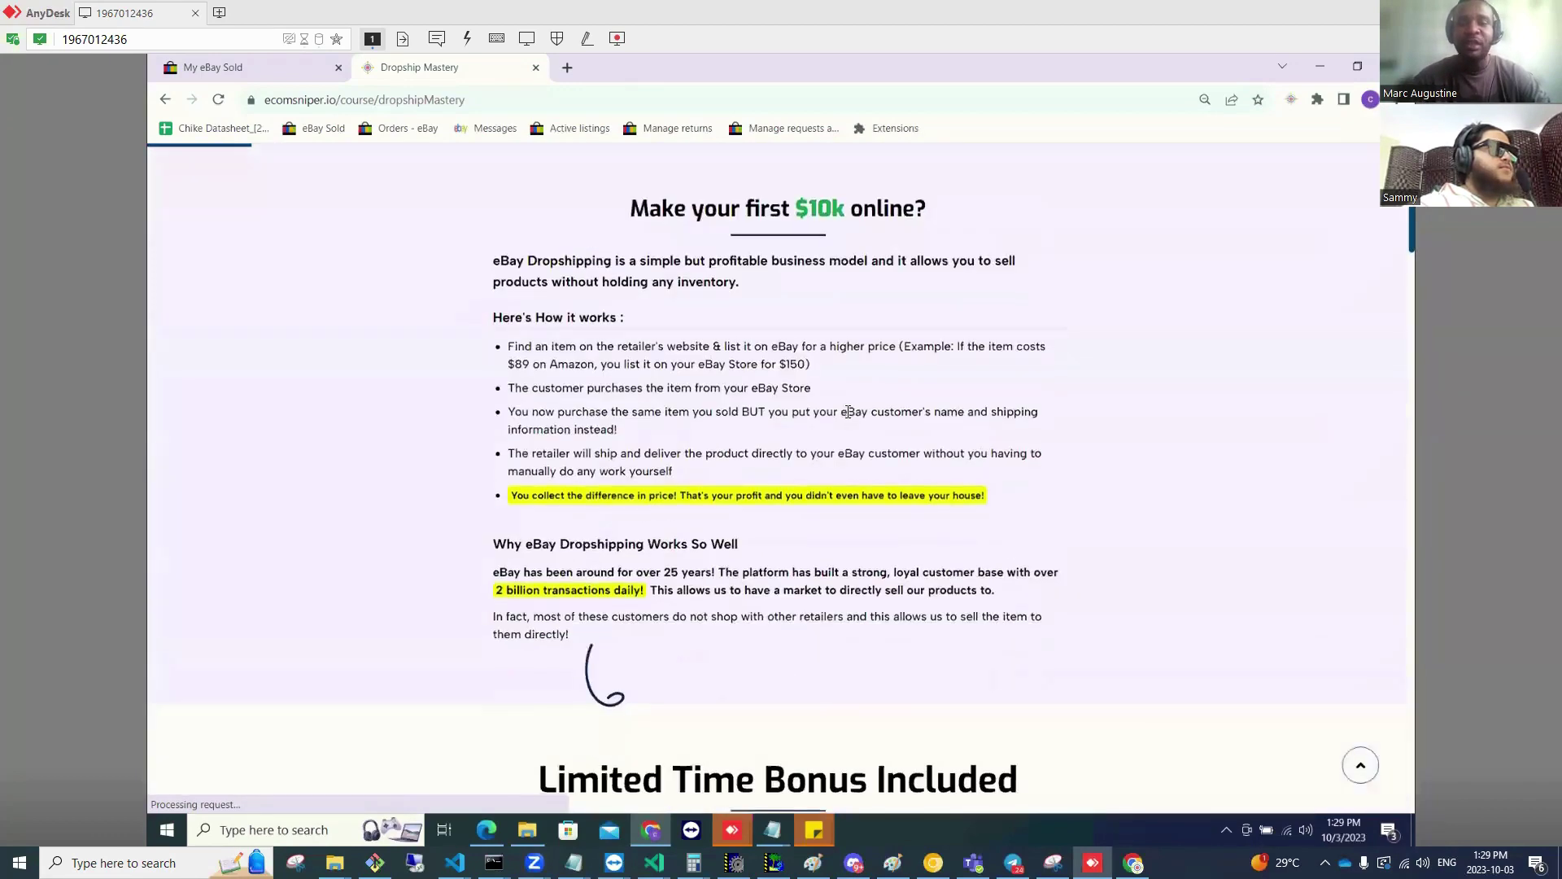
pyautogui.scroll(-6, 846, 416)
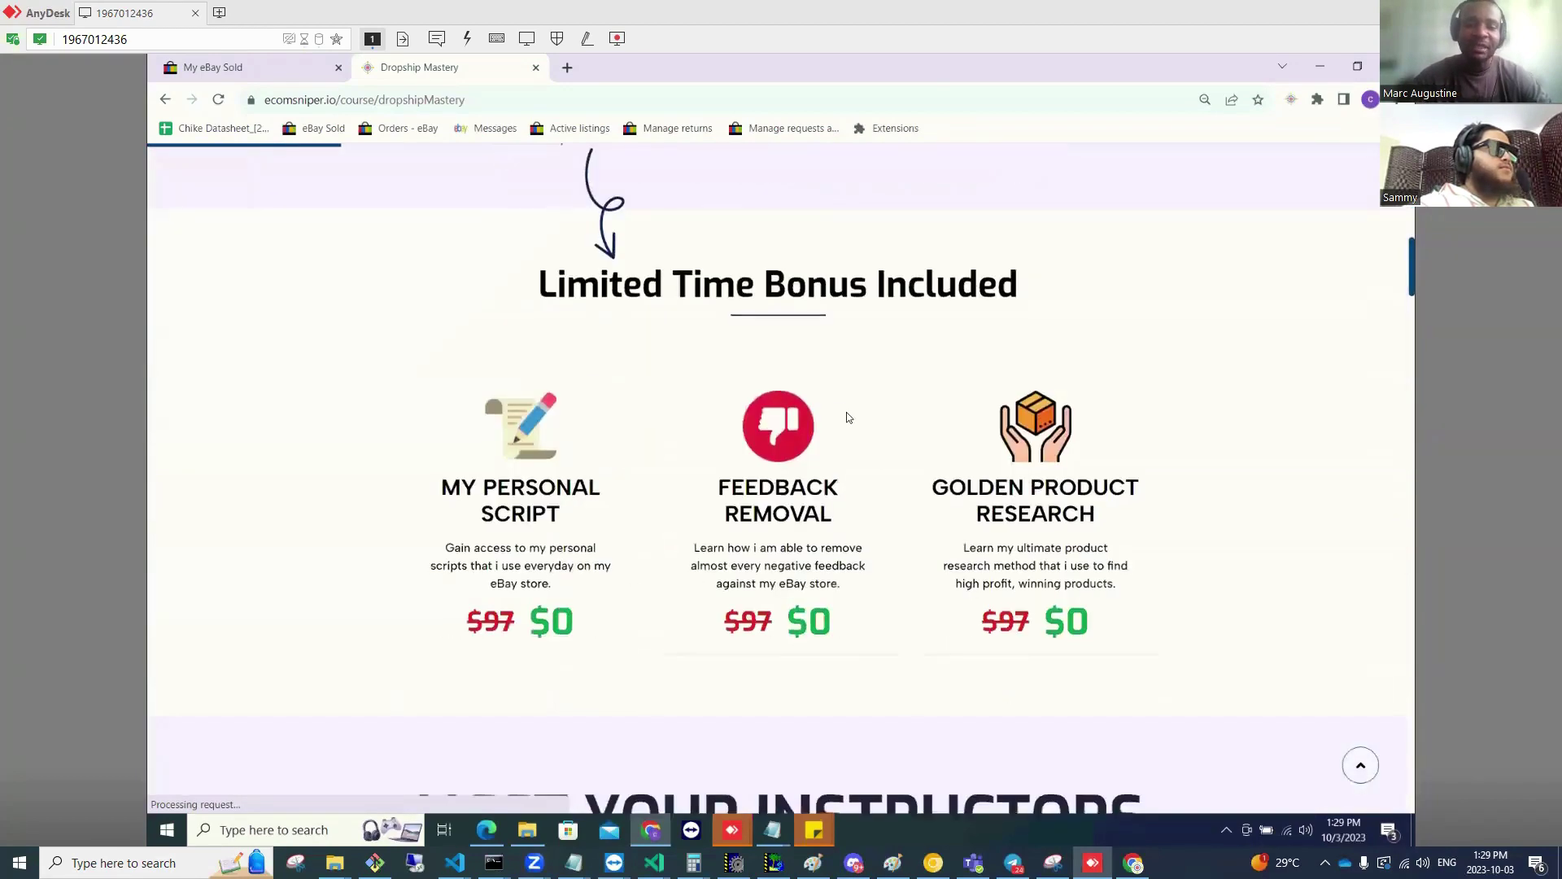
pyautogui.scroll(-8, 847, 417)
pyautogui.scroll(-13, 847, 417)
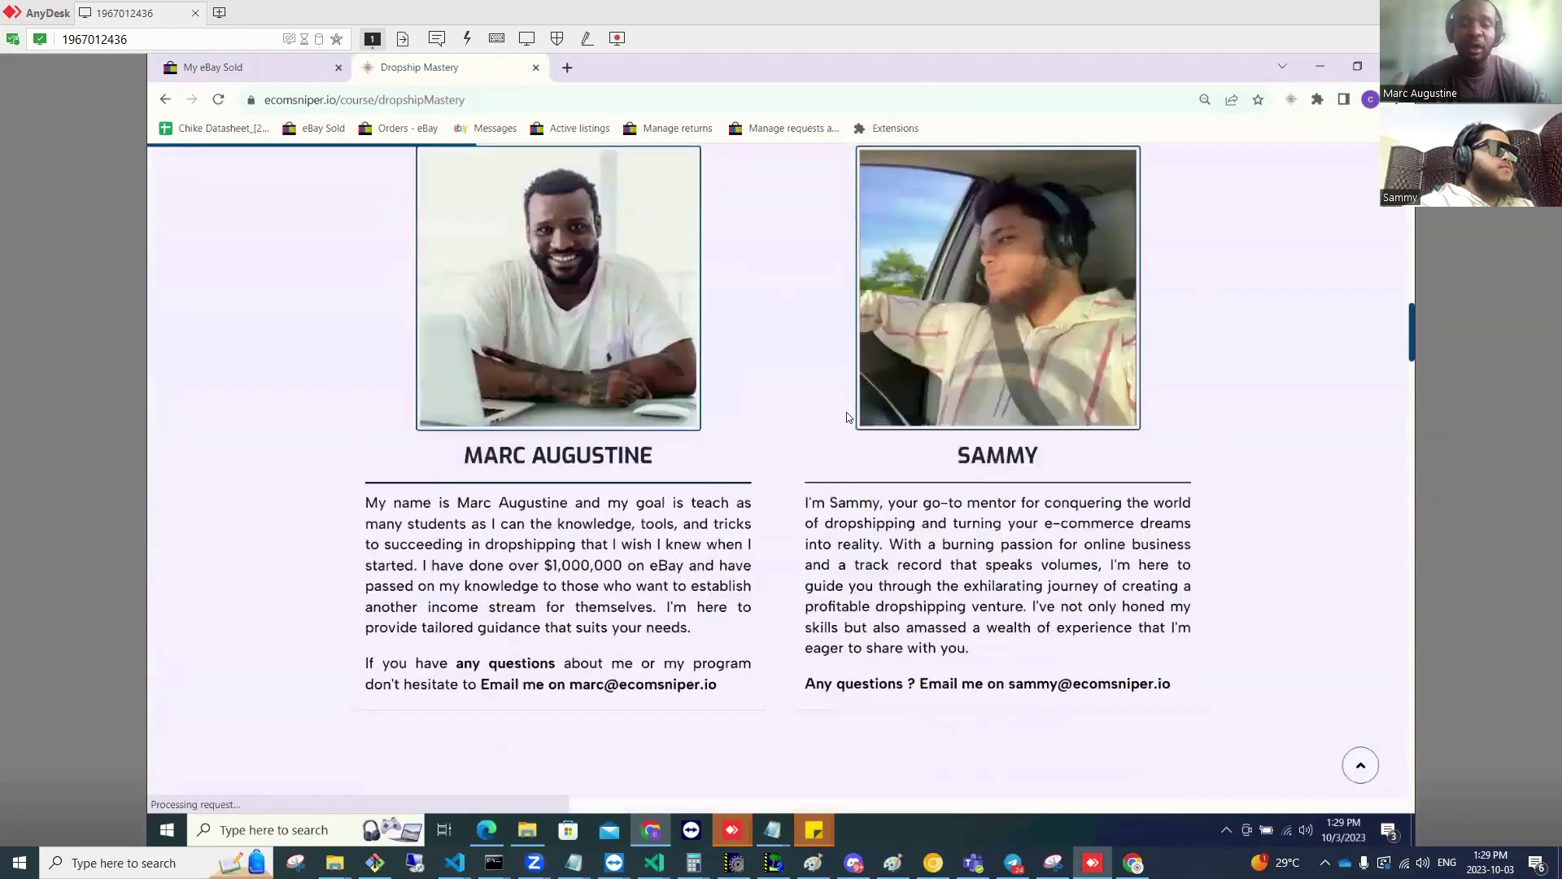
pyautogui.scroll(-2, 846, 417)
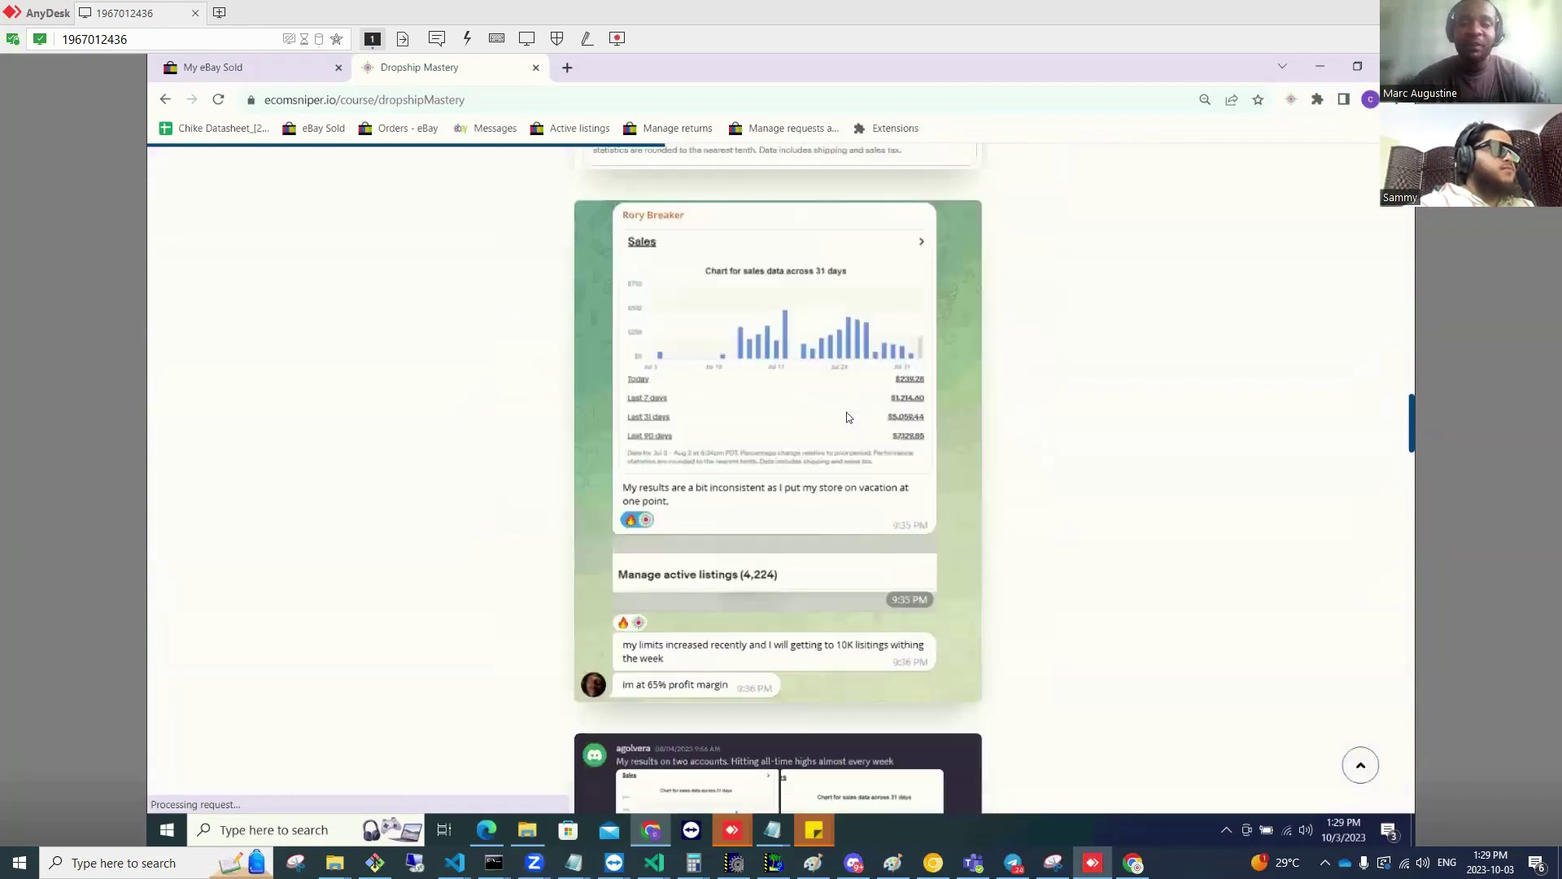
pyautogui.scroll(-15, 846, 416)
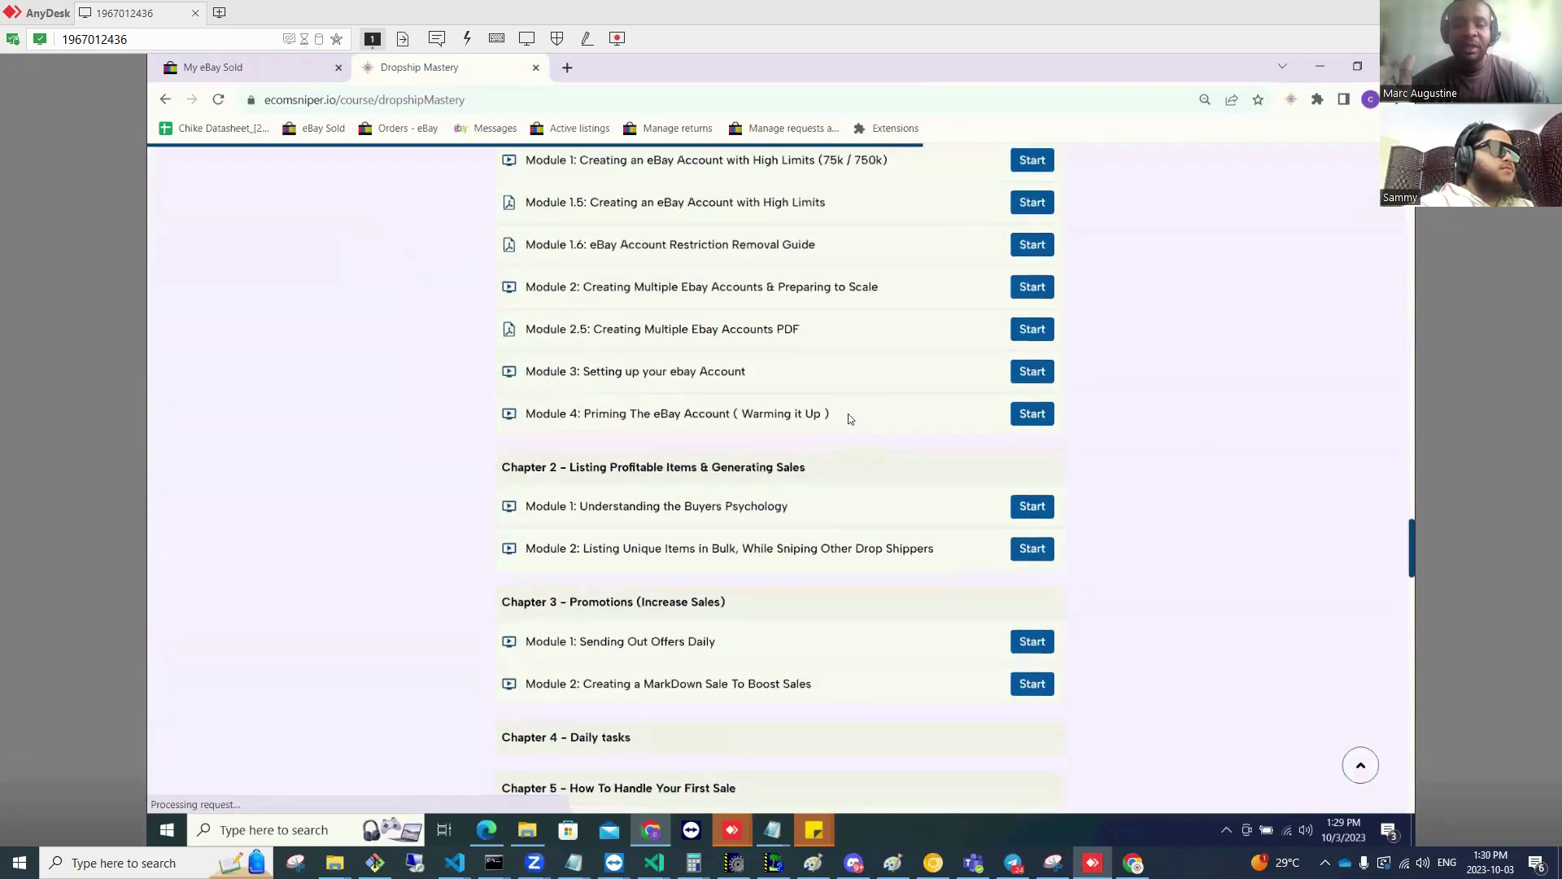
pyautogui.scroll(-12, 847, 418)
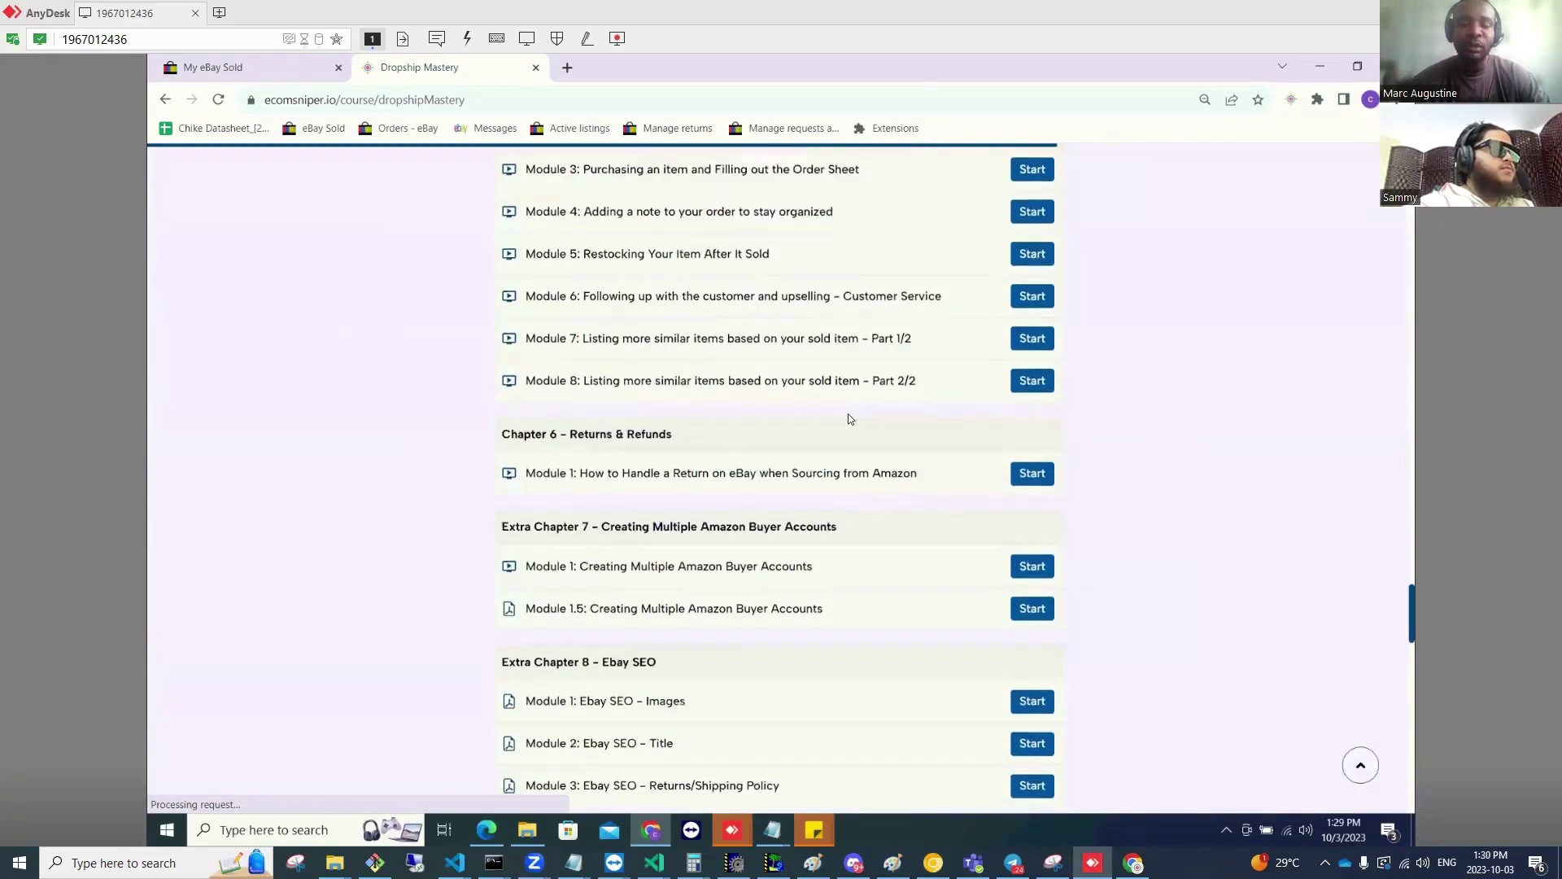
pyautogui.scroll(-5, 848, 418)
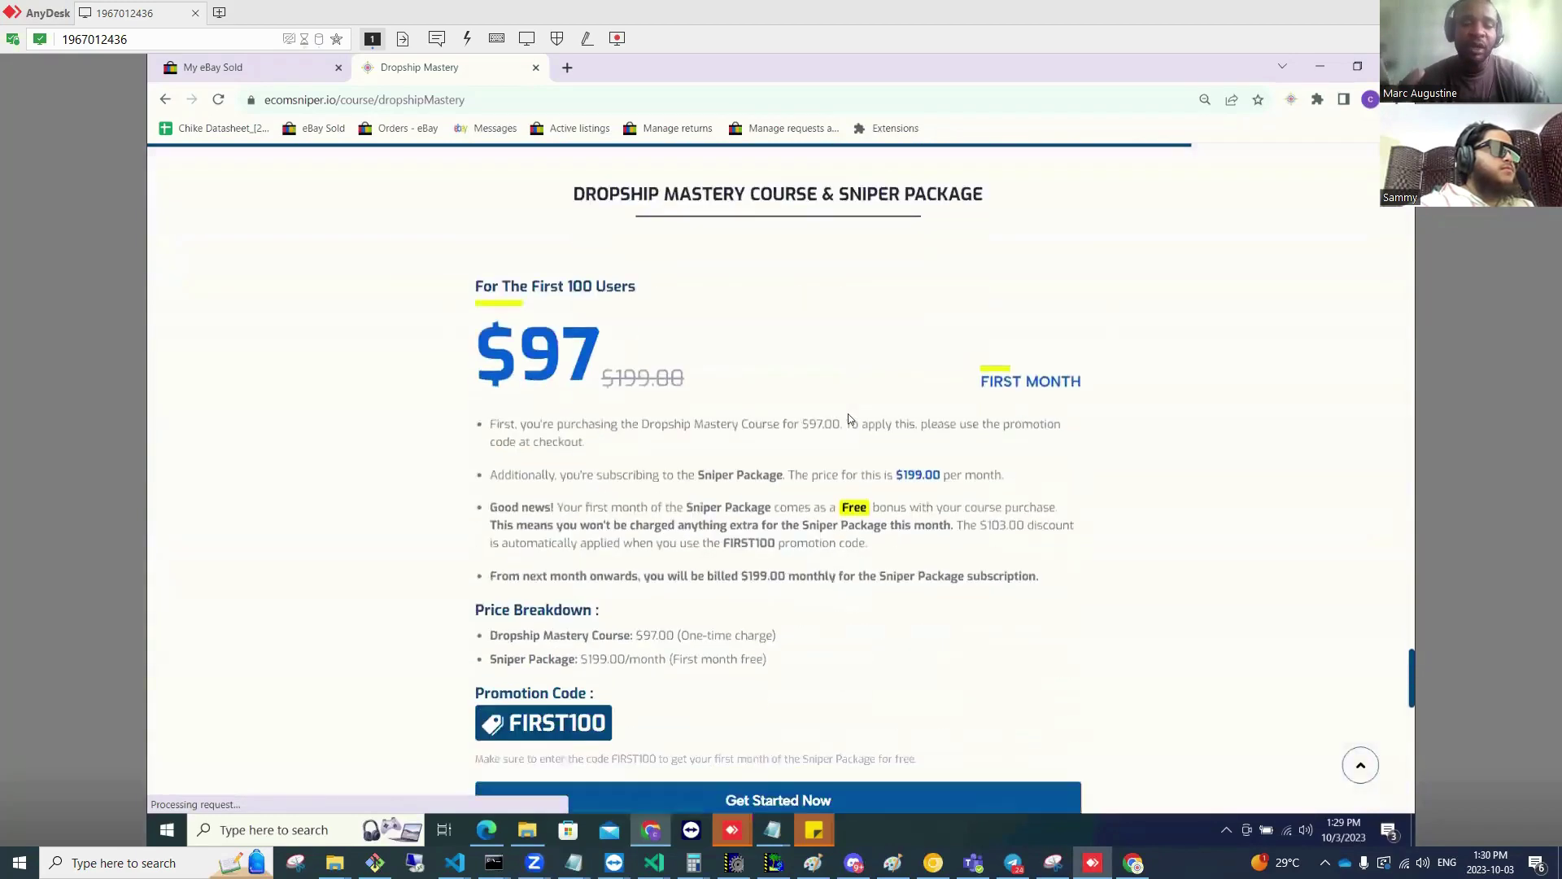
pyautogui.scroll(-1, 537, 488)
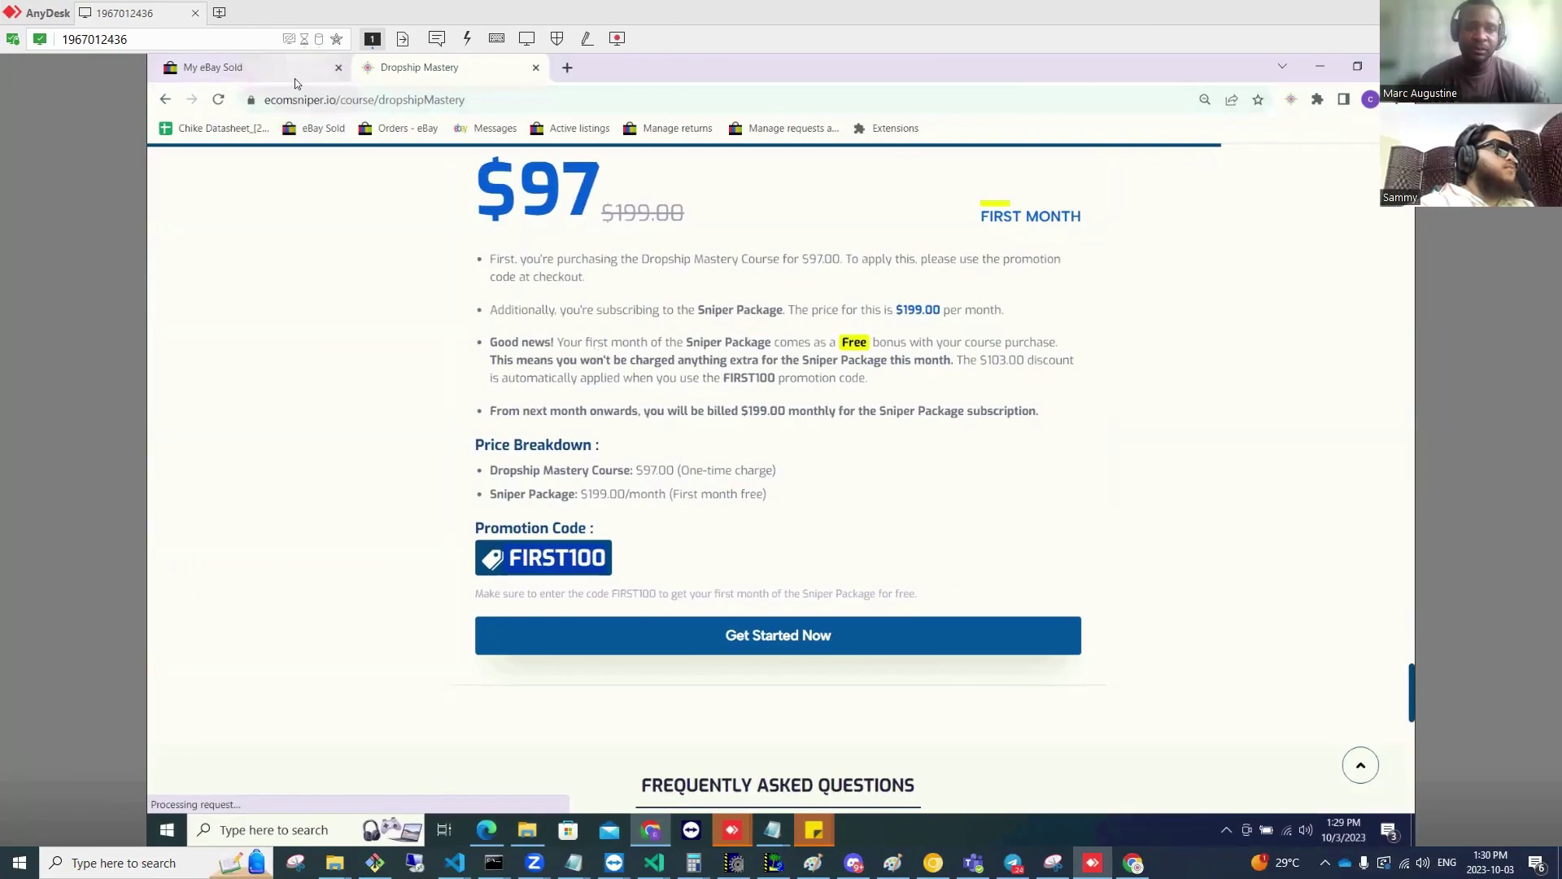
# Open the eBay Seller Hub overview from the My eBay Sold page and examine the 31-day sales chart
pyautogui.click(294, 73)
pyautogui.scroll(1, 1207, 334)
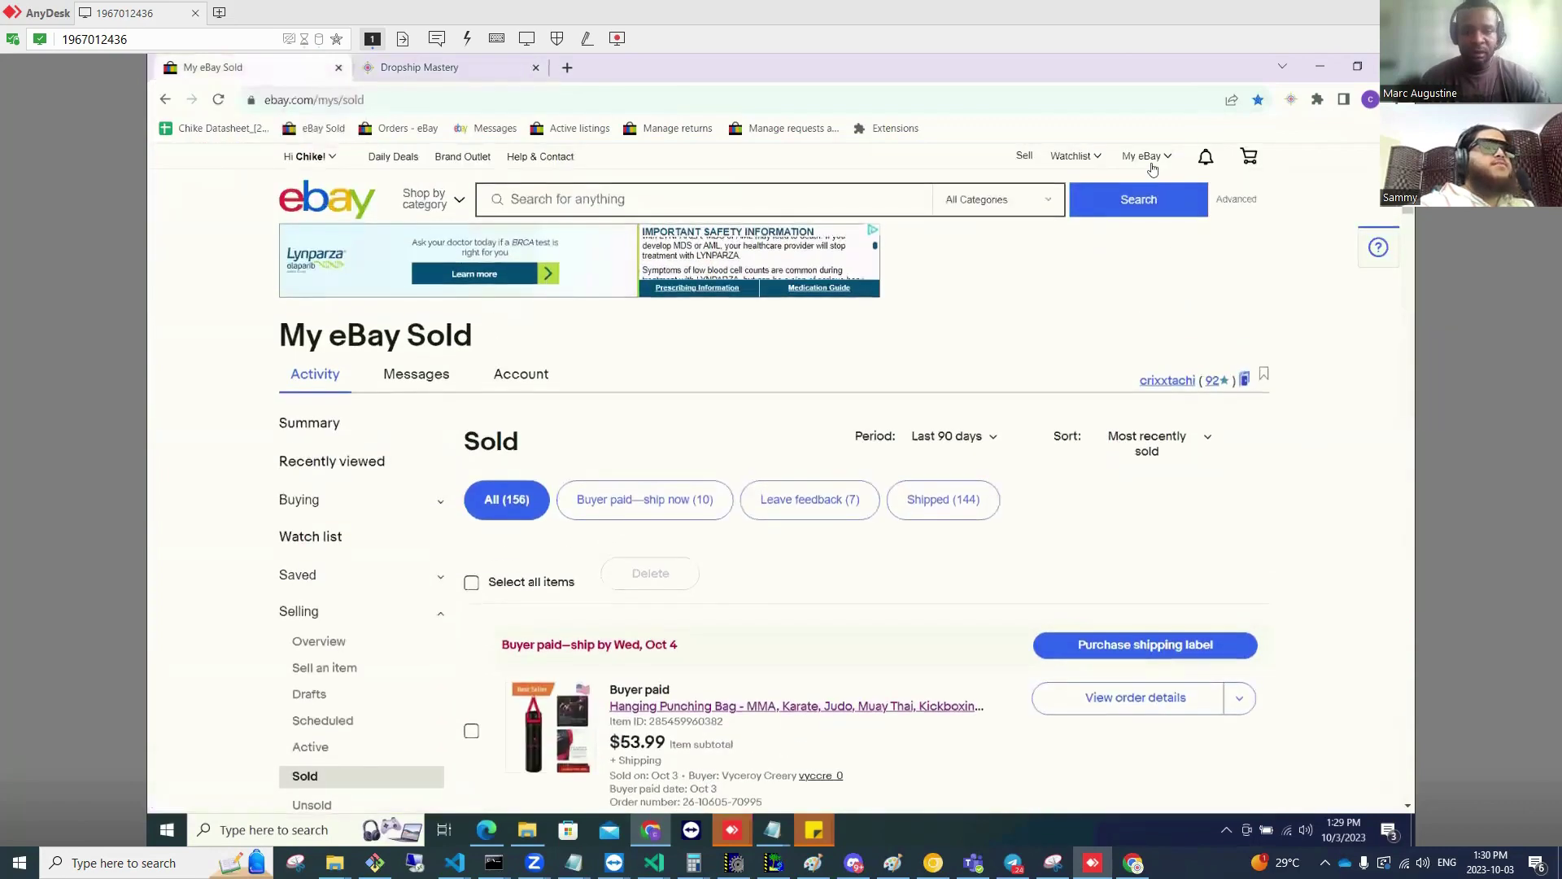
pyautogui.moveTo(1148, 156)
pyautogui.click(1170, 329)
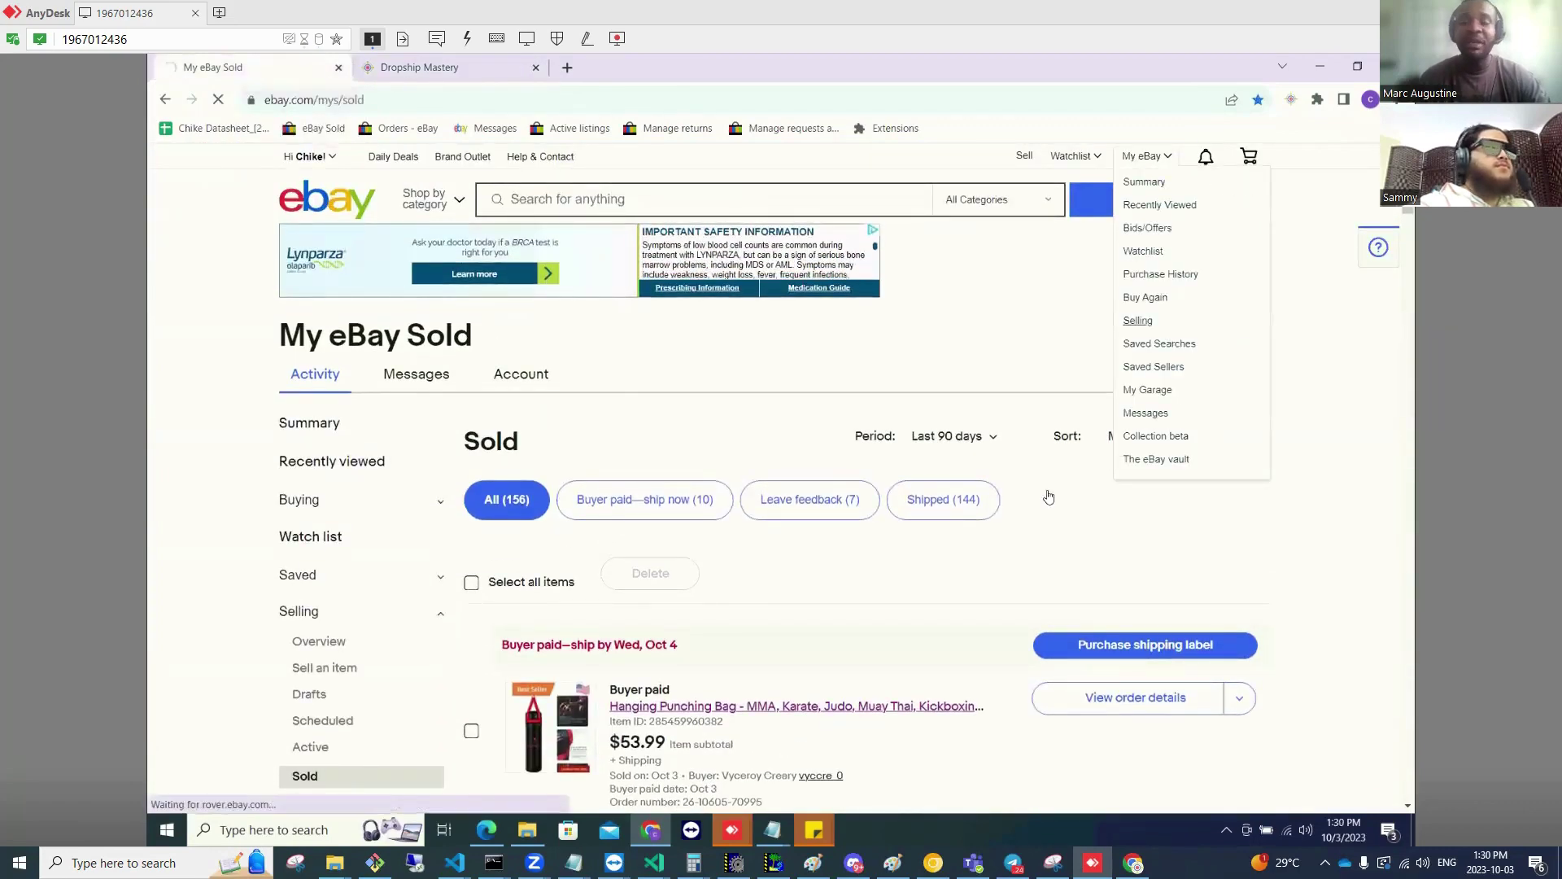
pyautogui.scroll(-5, 949, 557)
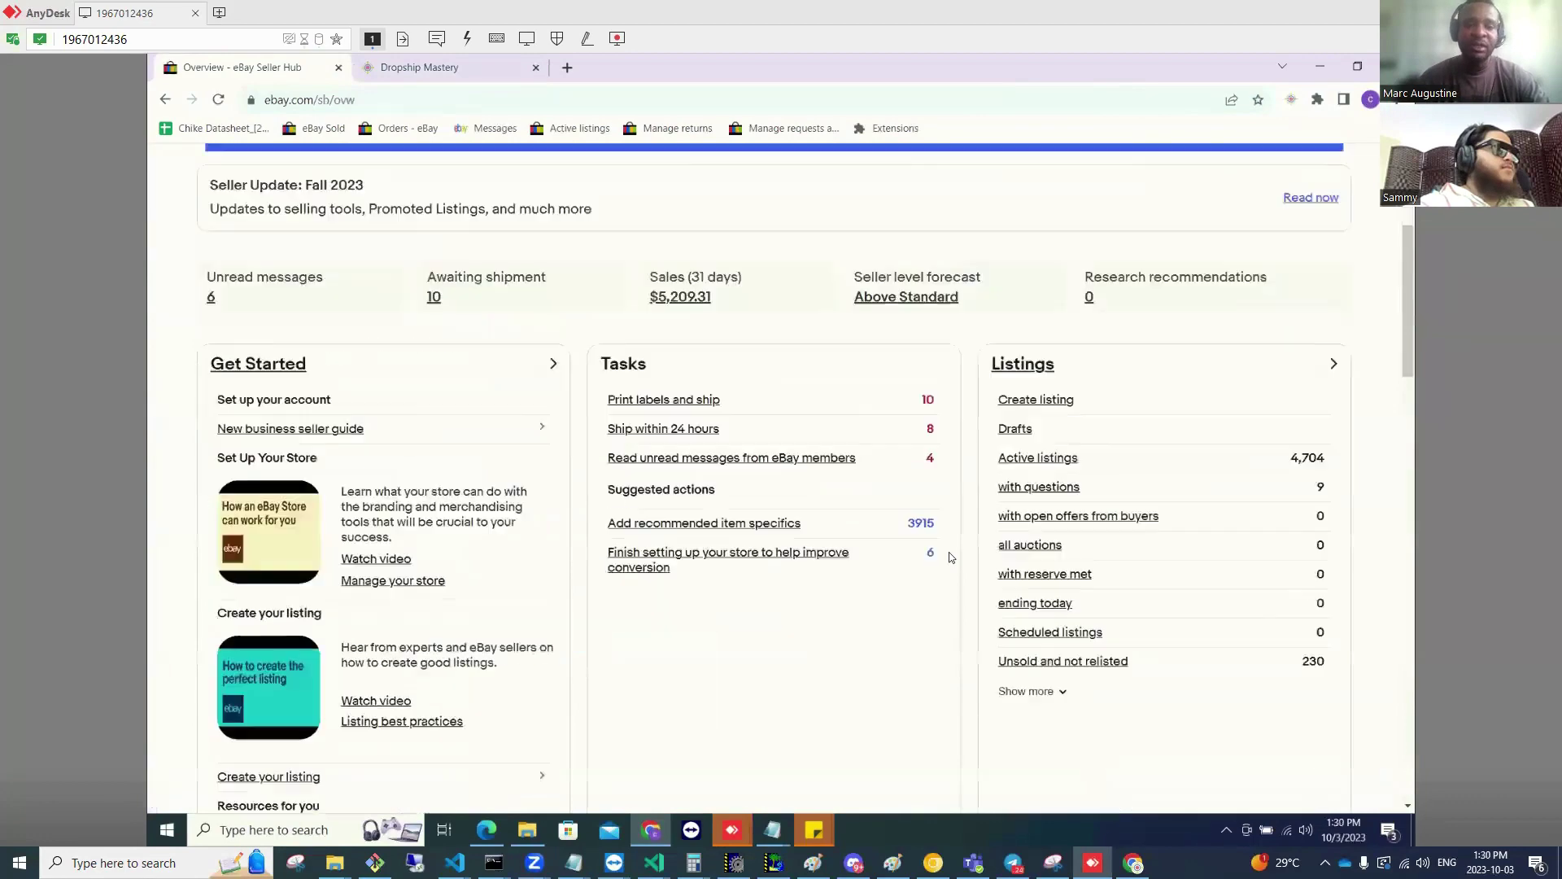
pyautogui.scroll(-2, 952, 559)
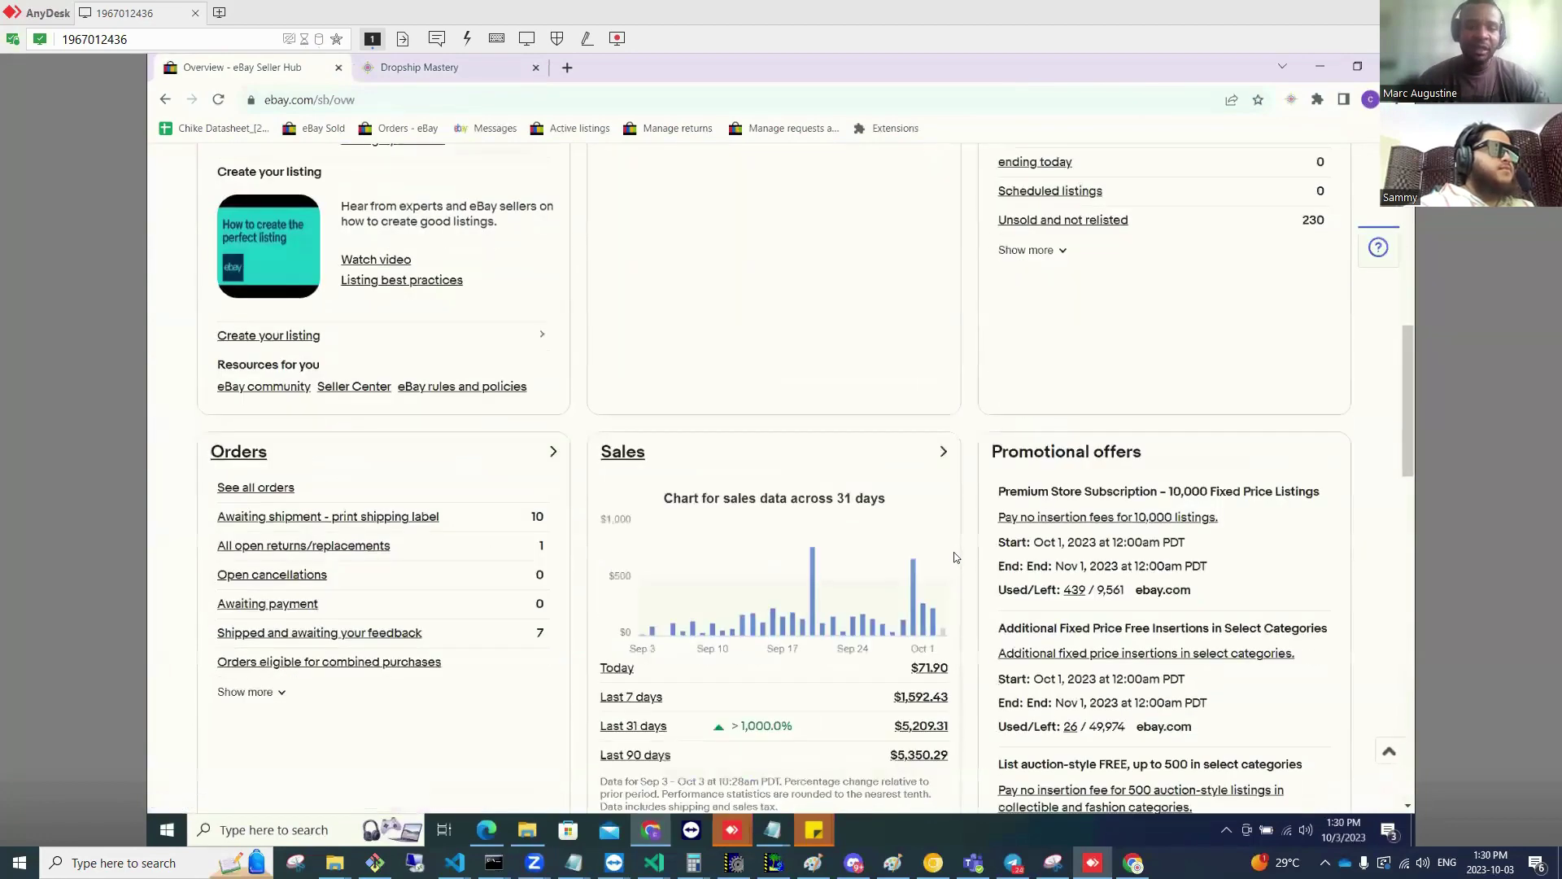
pyautogui.scroll(-1, 953, 552)
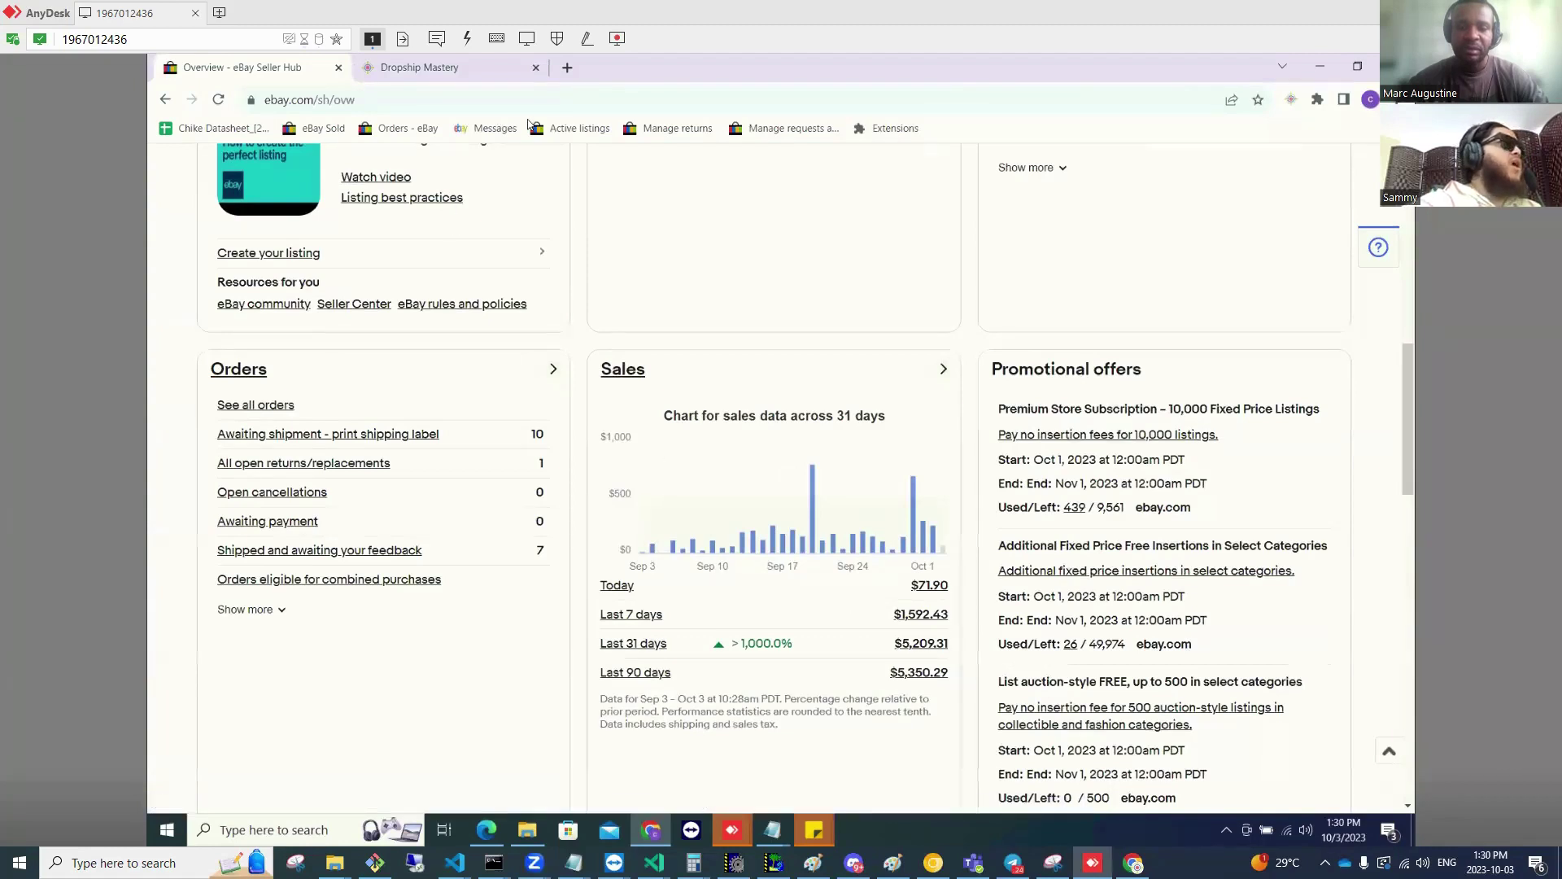
# Open the bookmarked 2023-9-3 order datasheet in a new tab and select the whole Profit column to check its sum
pyautogui.click(567, 67)
pyautogui.click(216, 128)
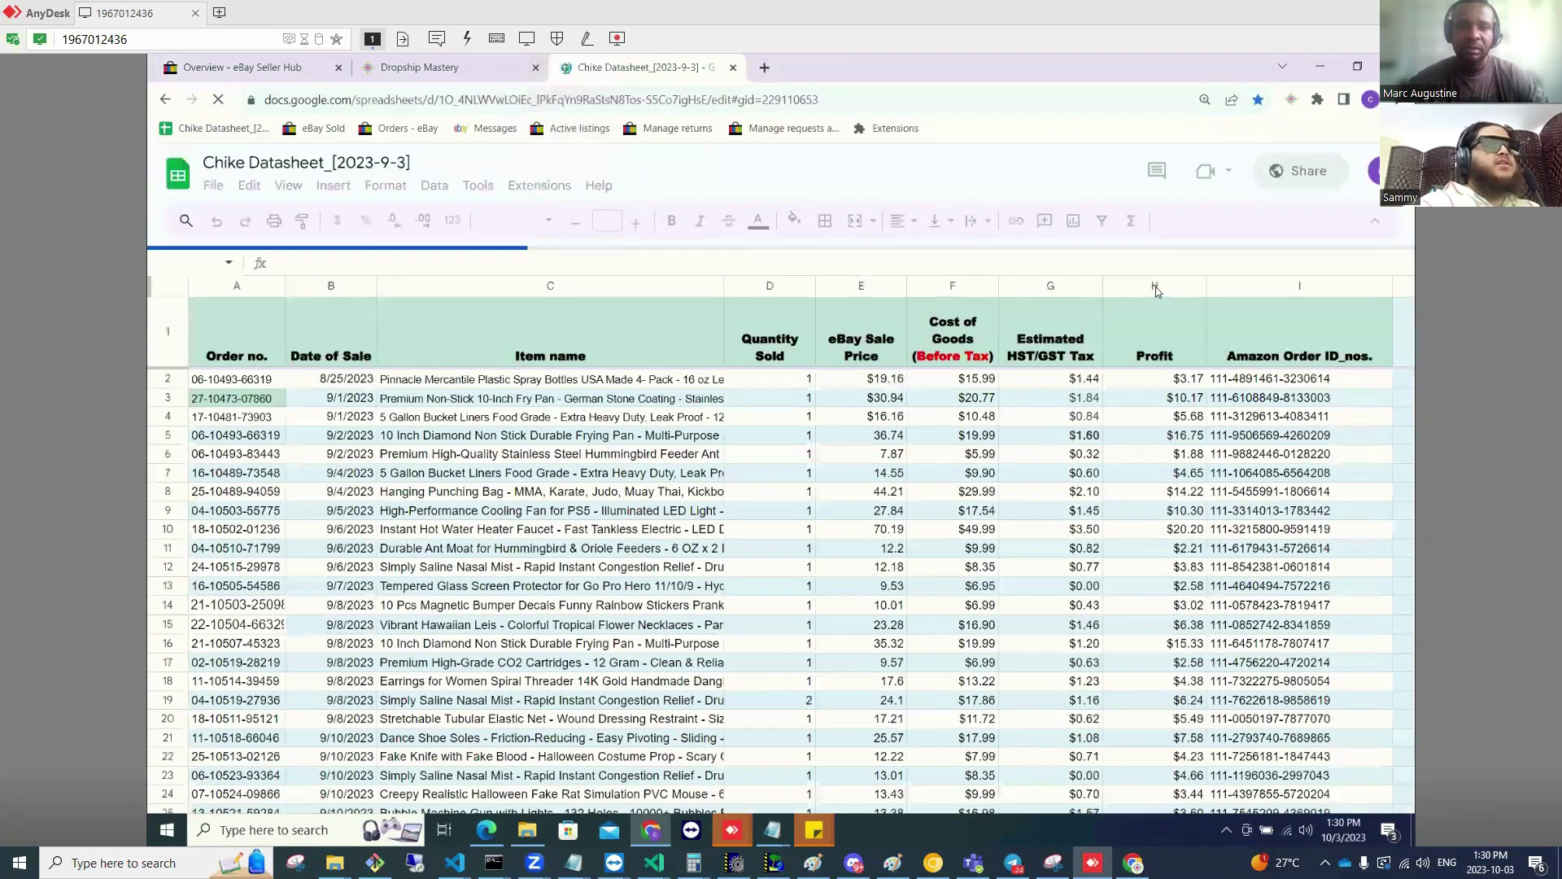
pyautogui.click(1155, 287)
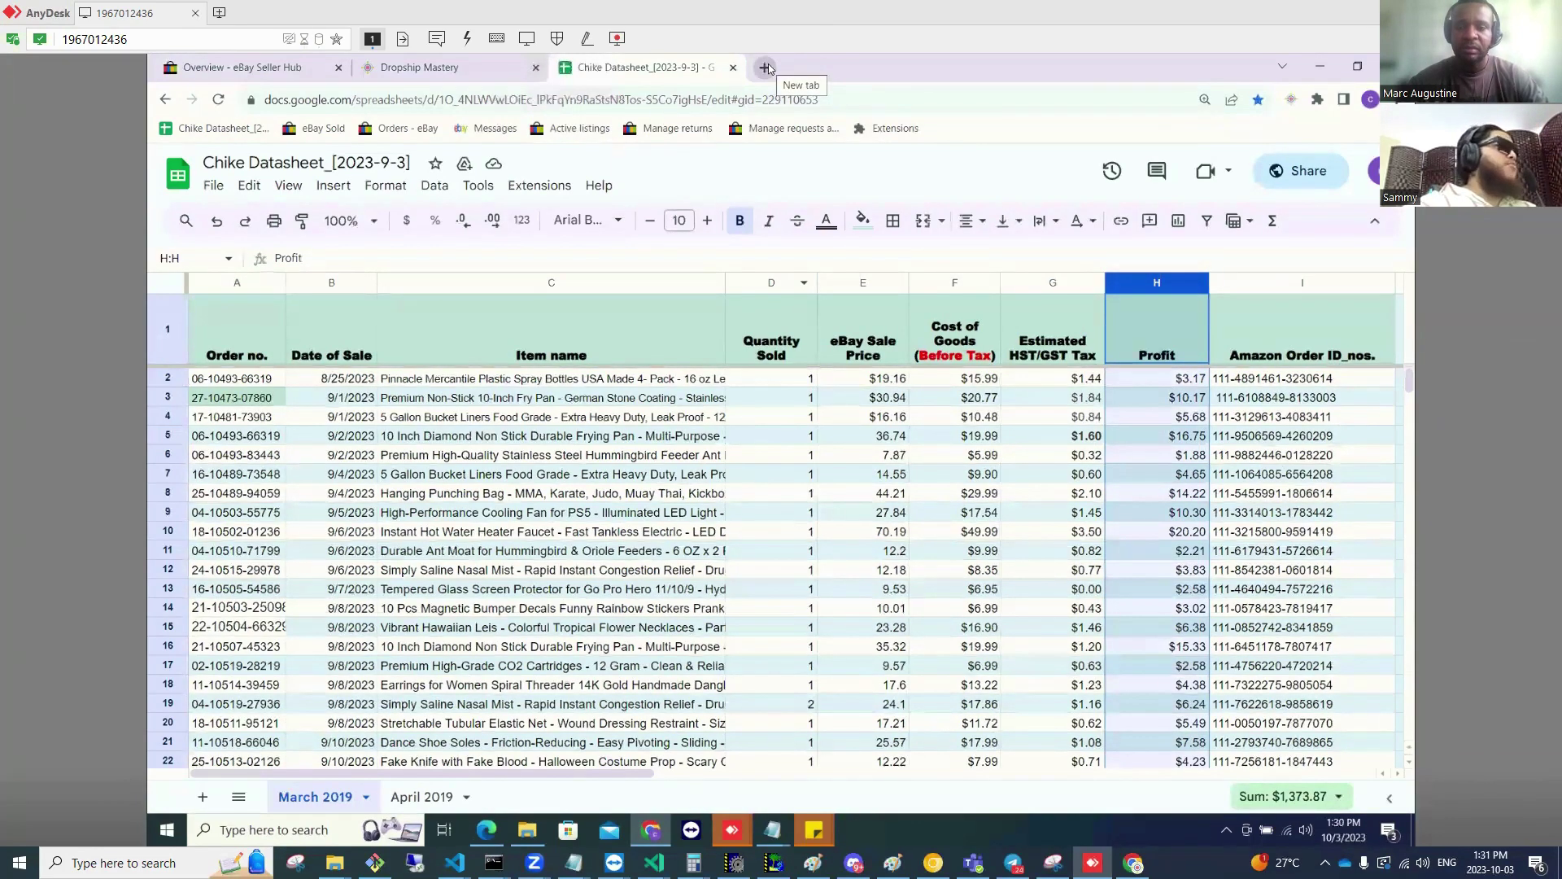
# Open the eBay Sold page in a new tab and look through the recently sold items and their prices
pyautogui.click(766, 68)
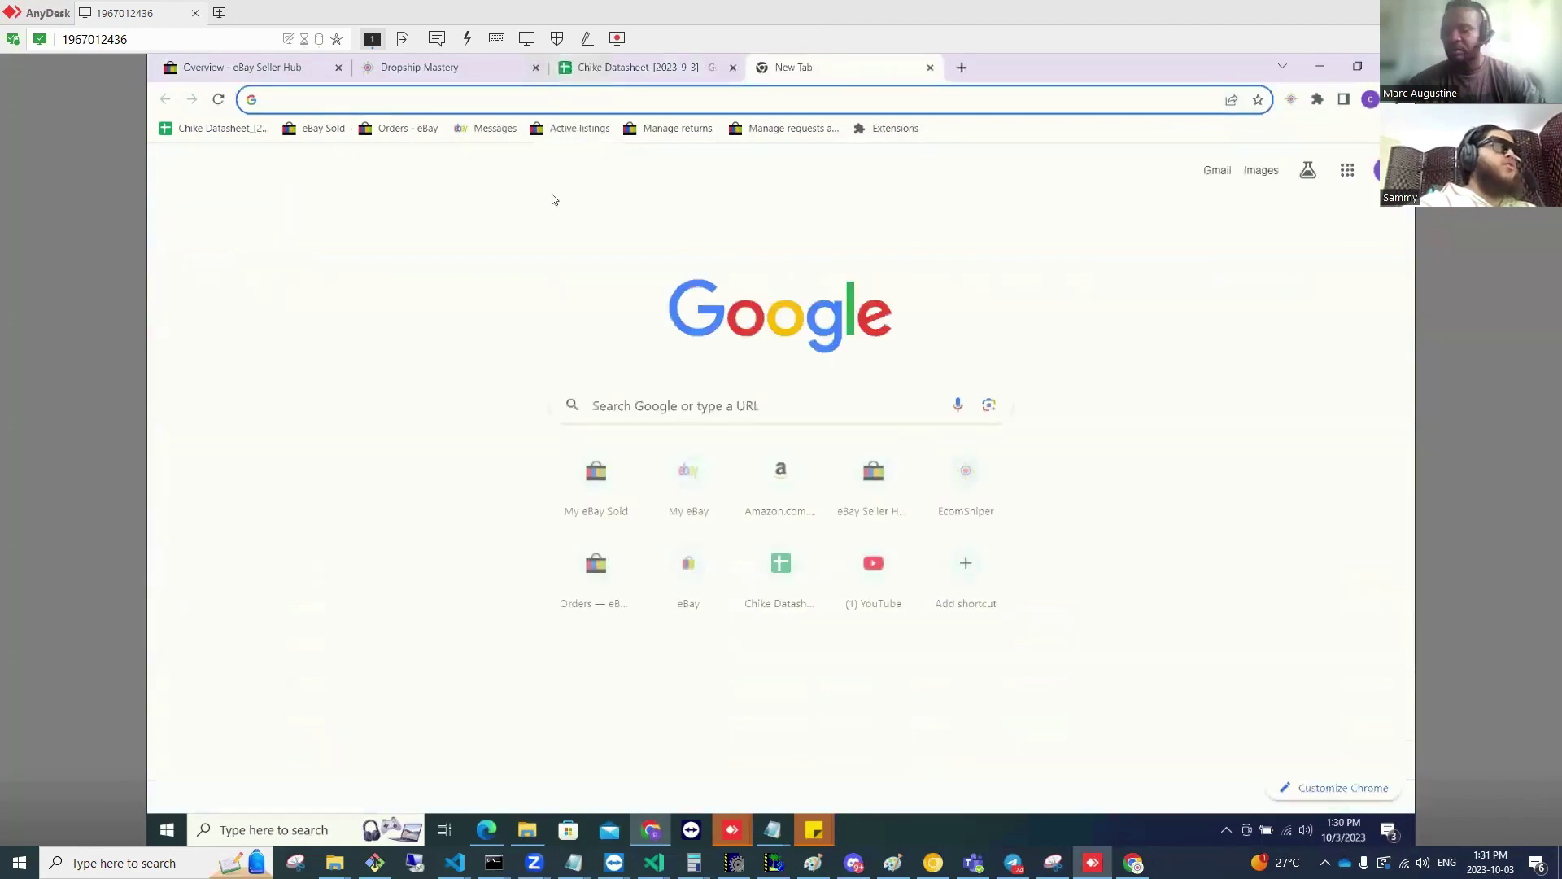
pyautogui.click(318, 127)
pyautogui.scroll(-9, 973, 437)
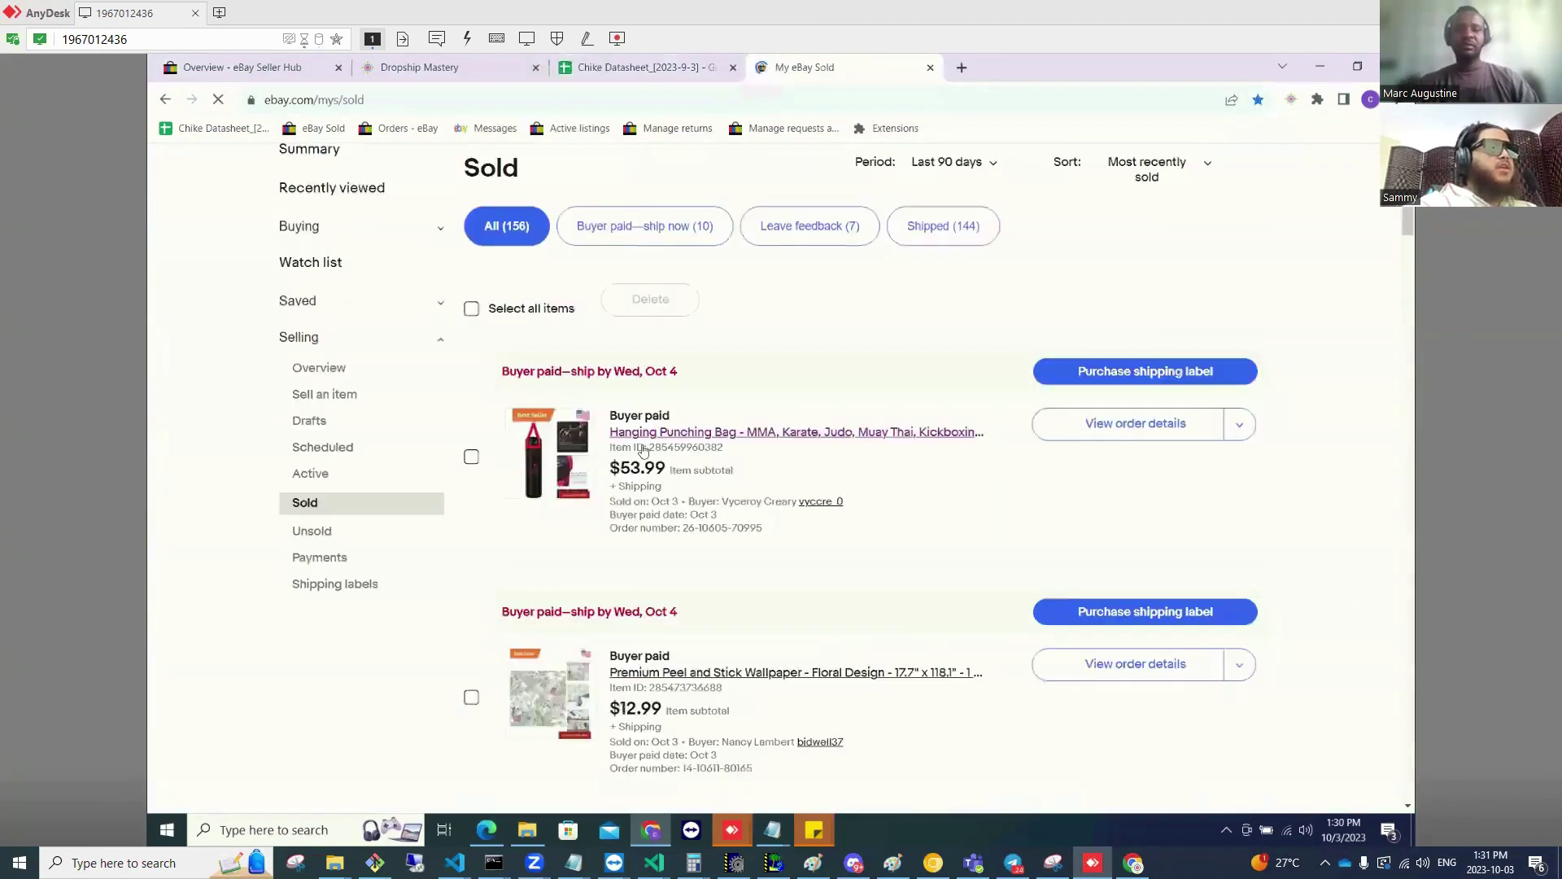
pyautogui.scroll(-9, 797, 447)
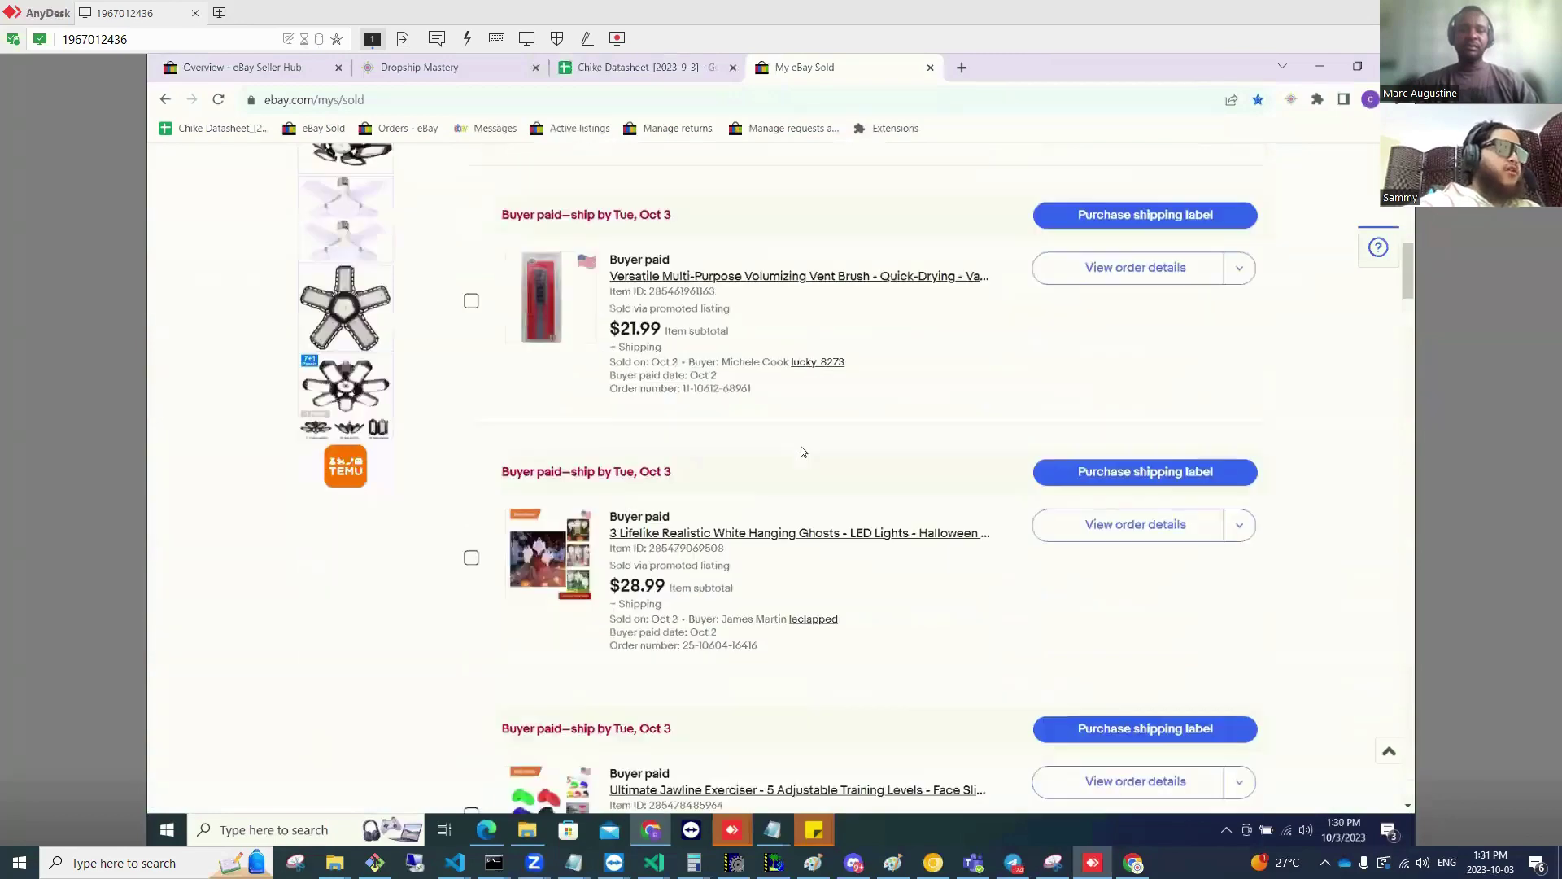
pyautogui.scroll(-5, 781, 488)
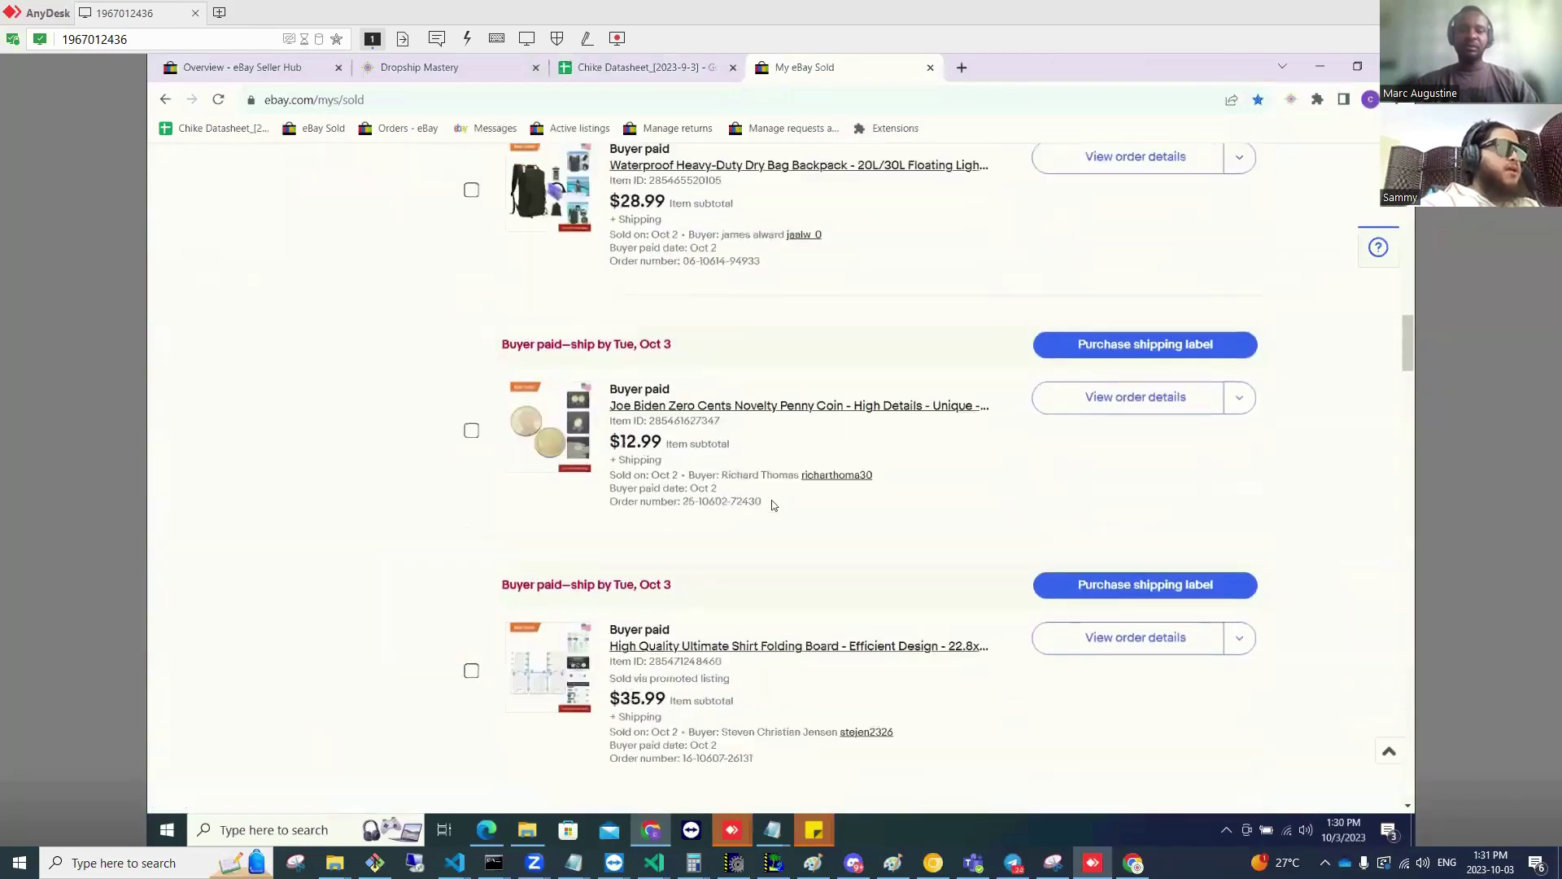
pyautogui.scroll(-8, 771, 514)
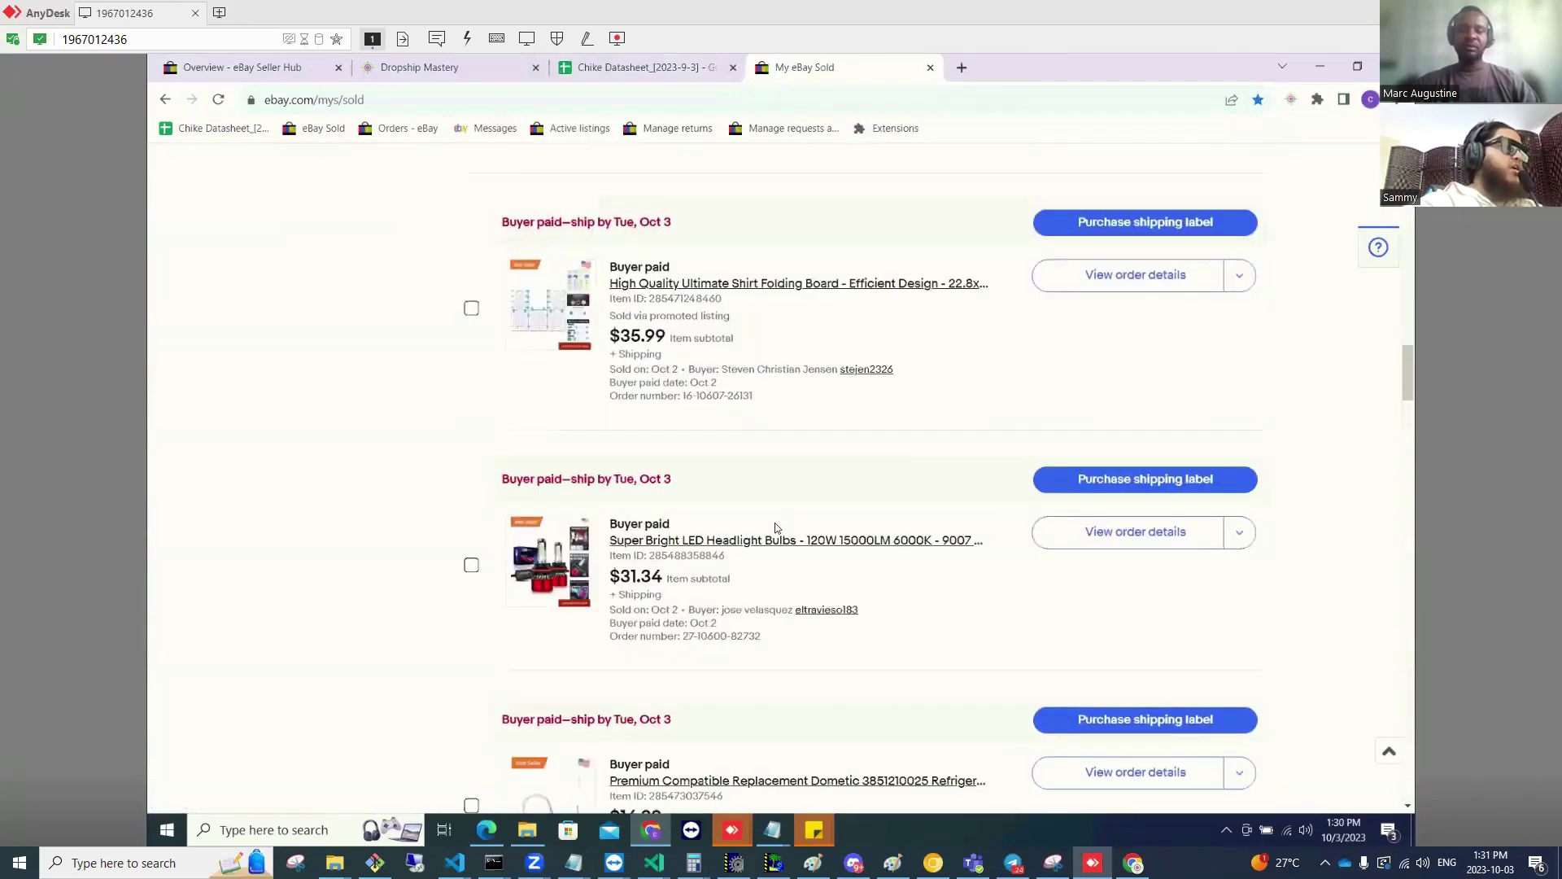
pyautogui.scroll(10, 793, 422)
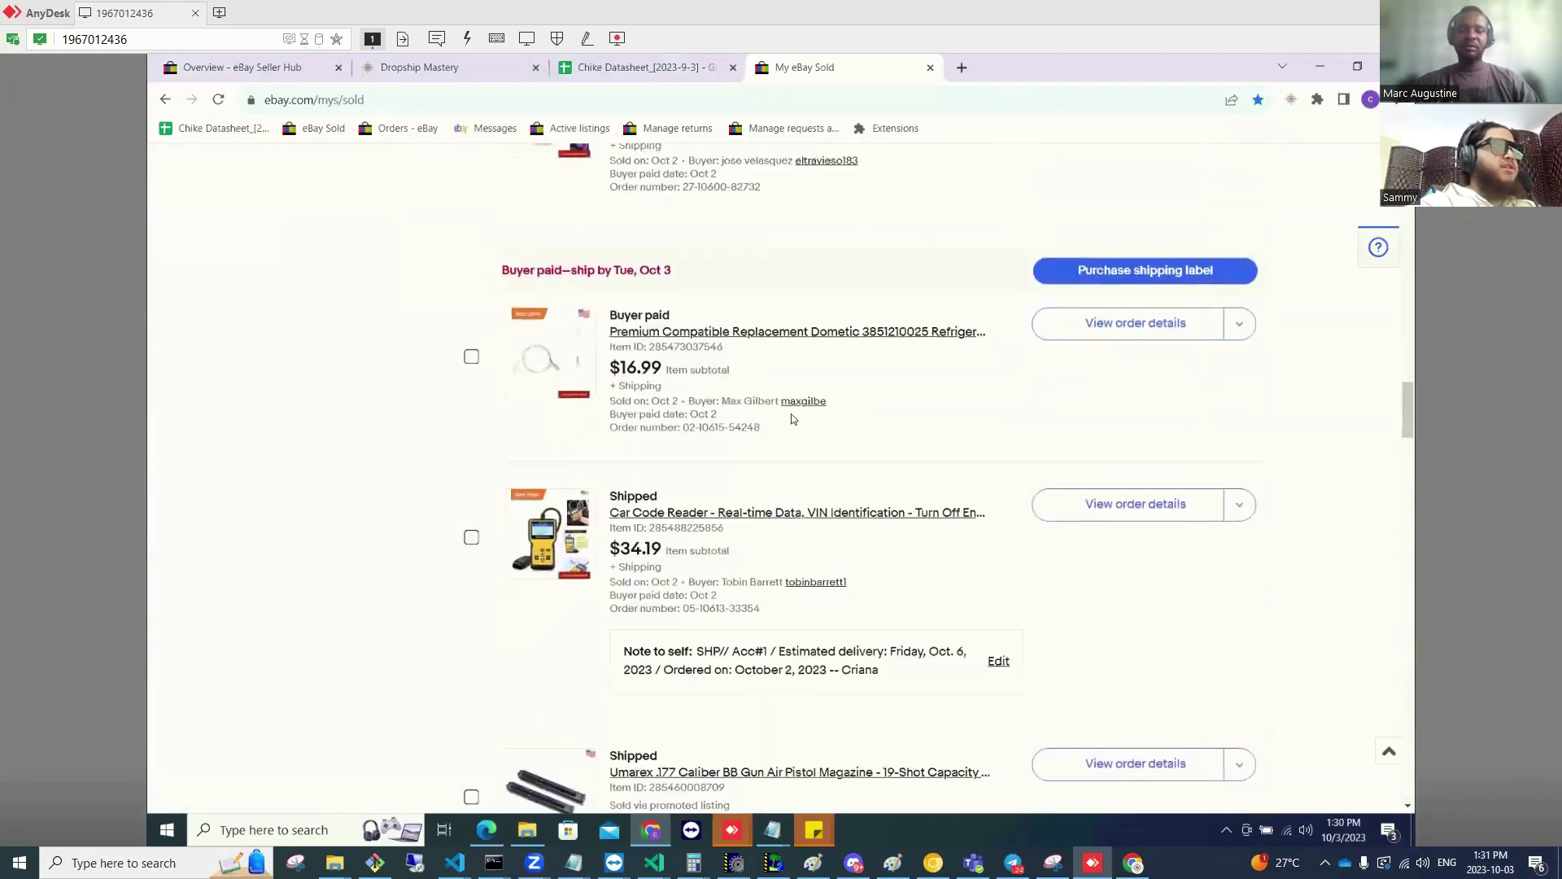
pyautogui.scroll(14, 791, 415)
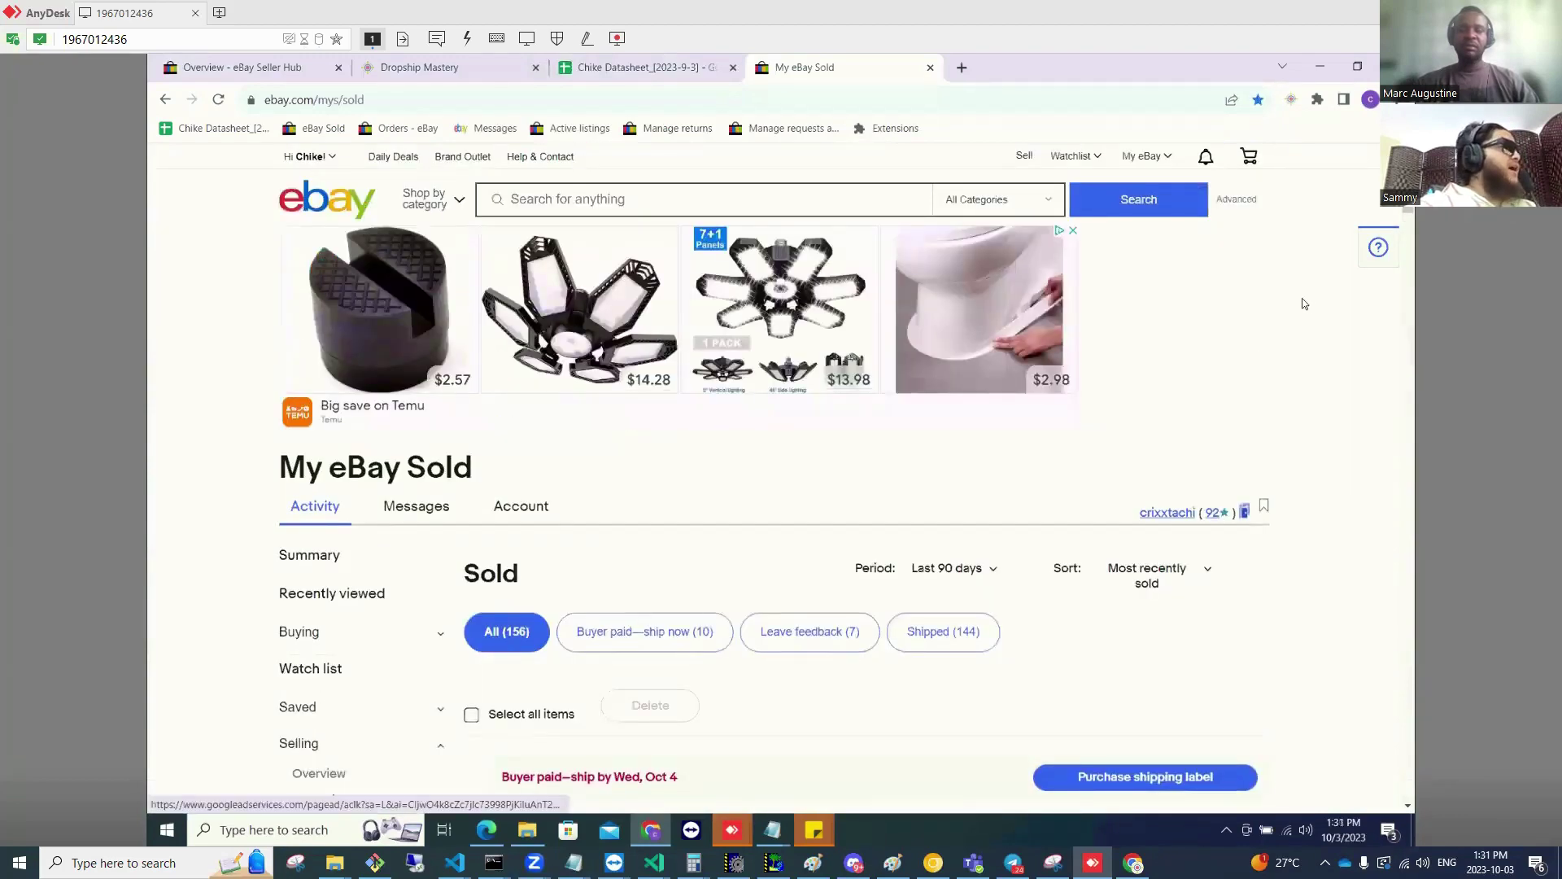
# Open the active listings in Seller Hub and highlight the number of active listings in the page heading
pyautogui.moveTo(1146, 156)
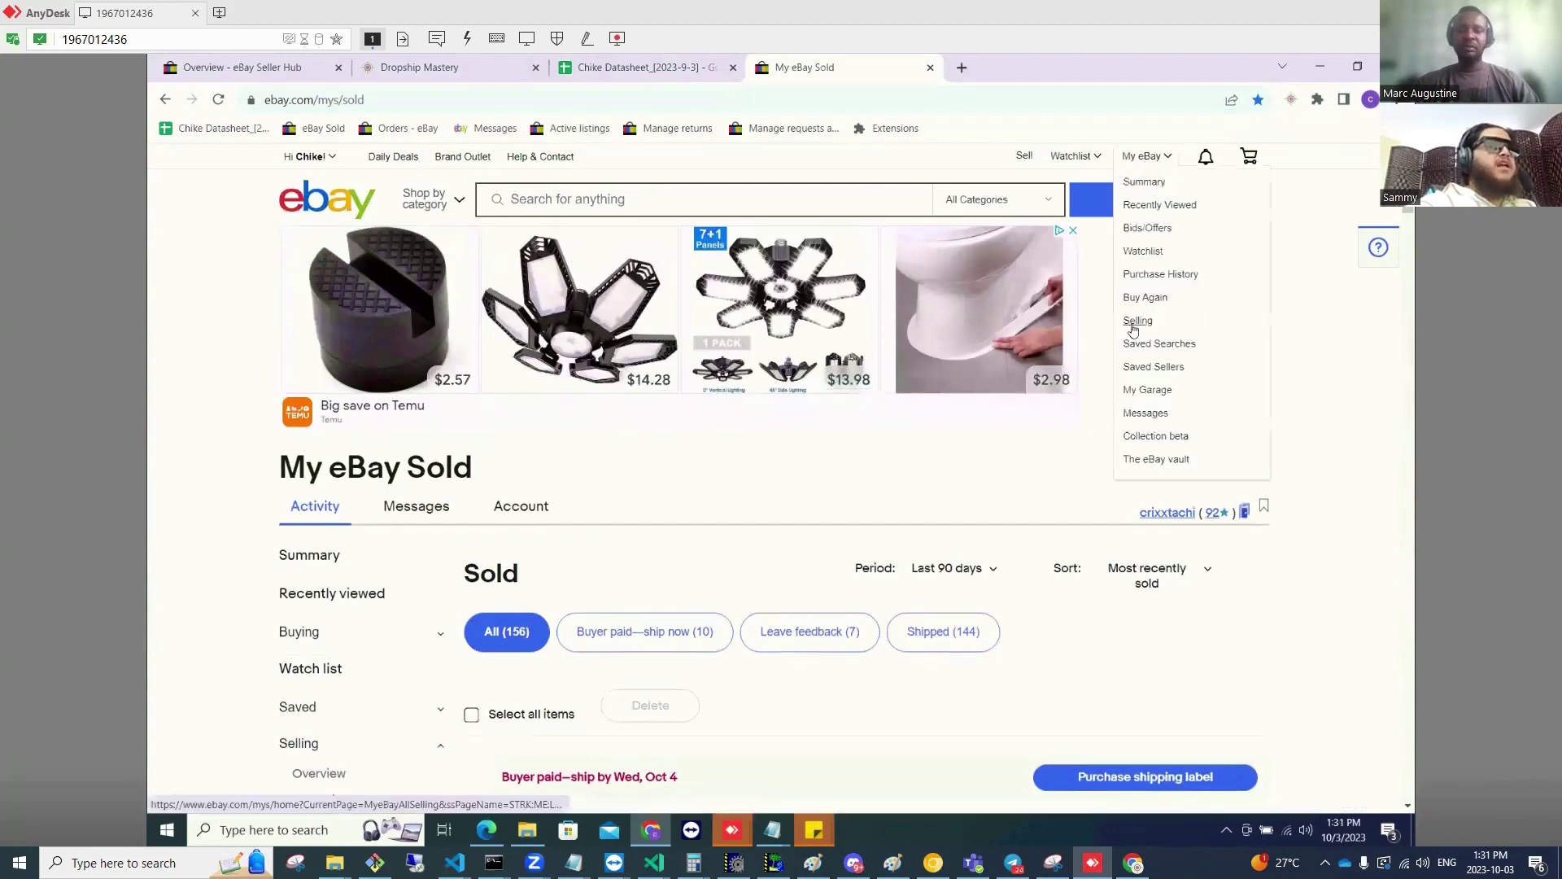
pyautogui.click(1133, 326)
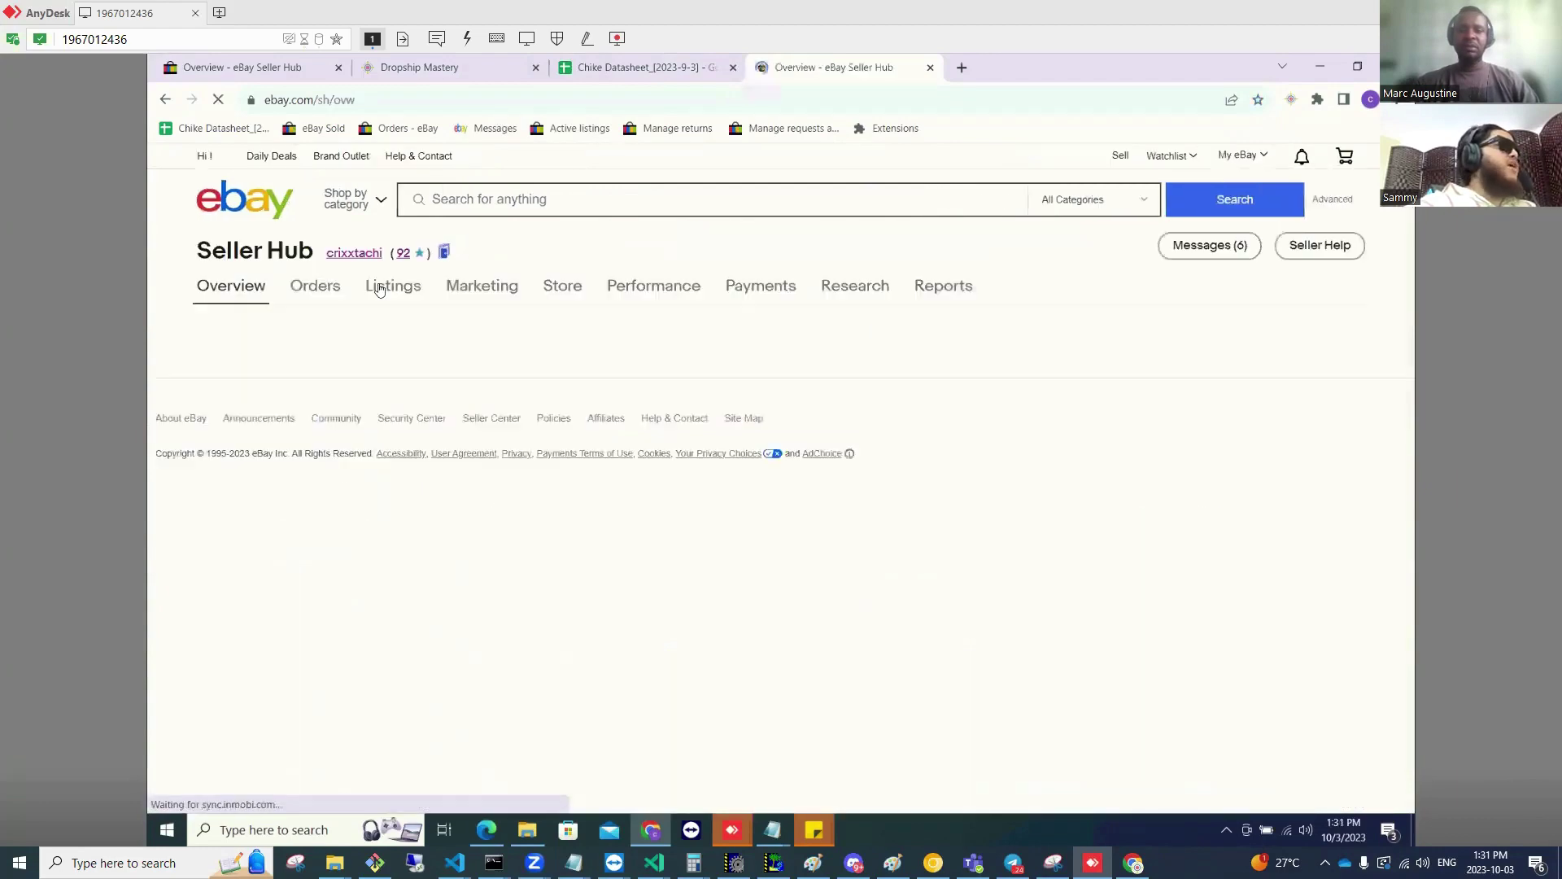
pyautogui.click(377, 288)
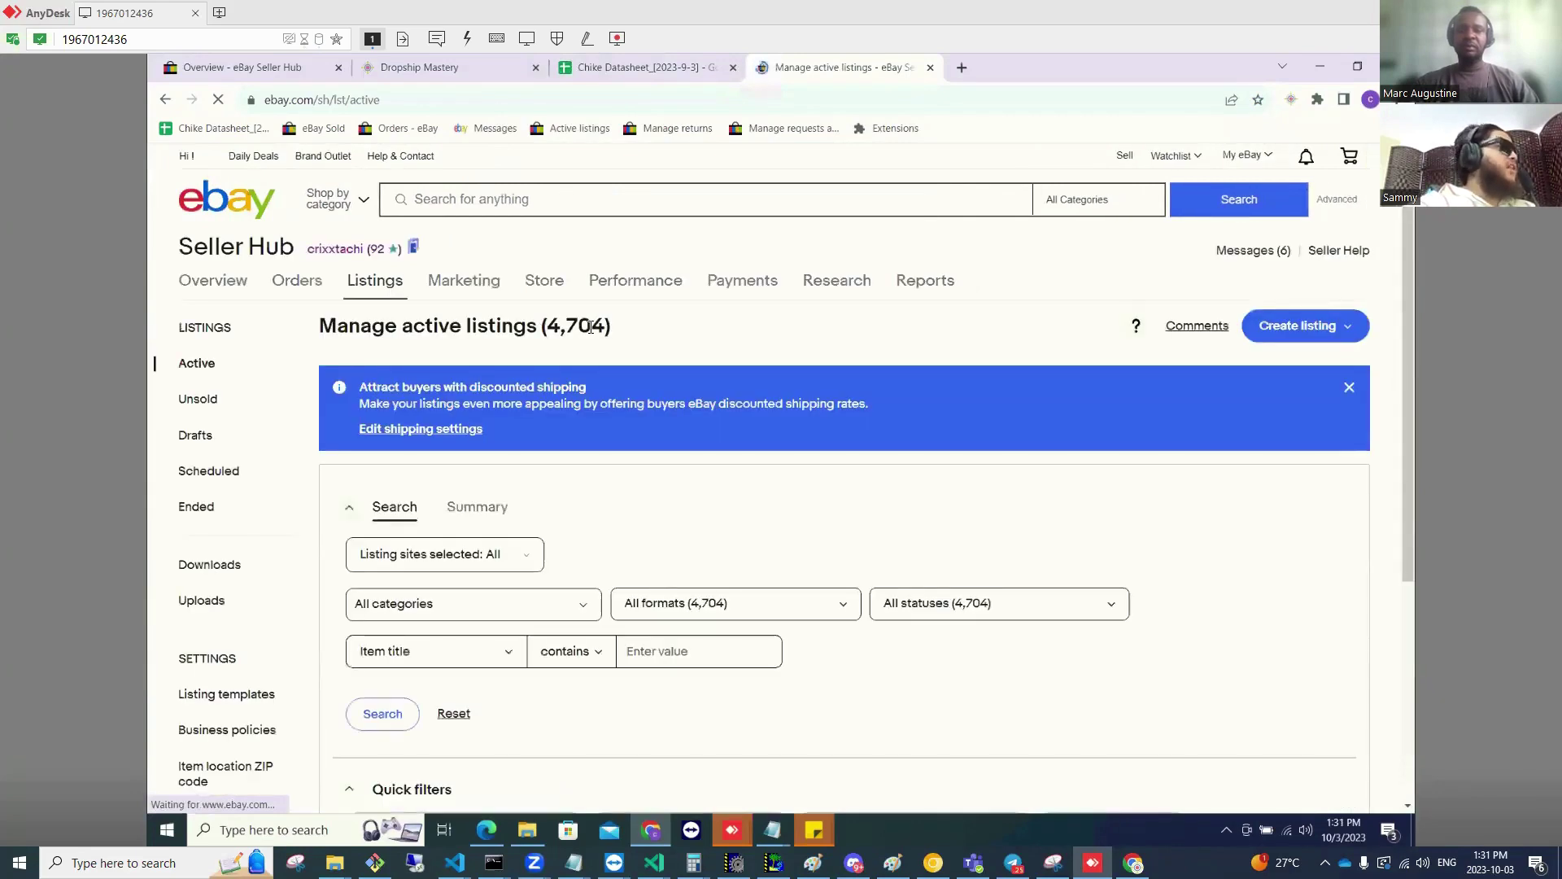
pyautogui.doubleClick(590, 327)
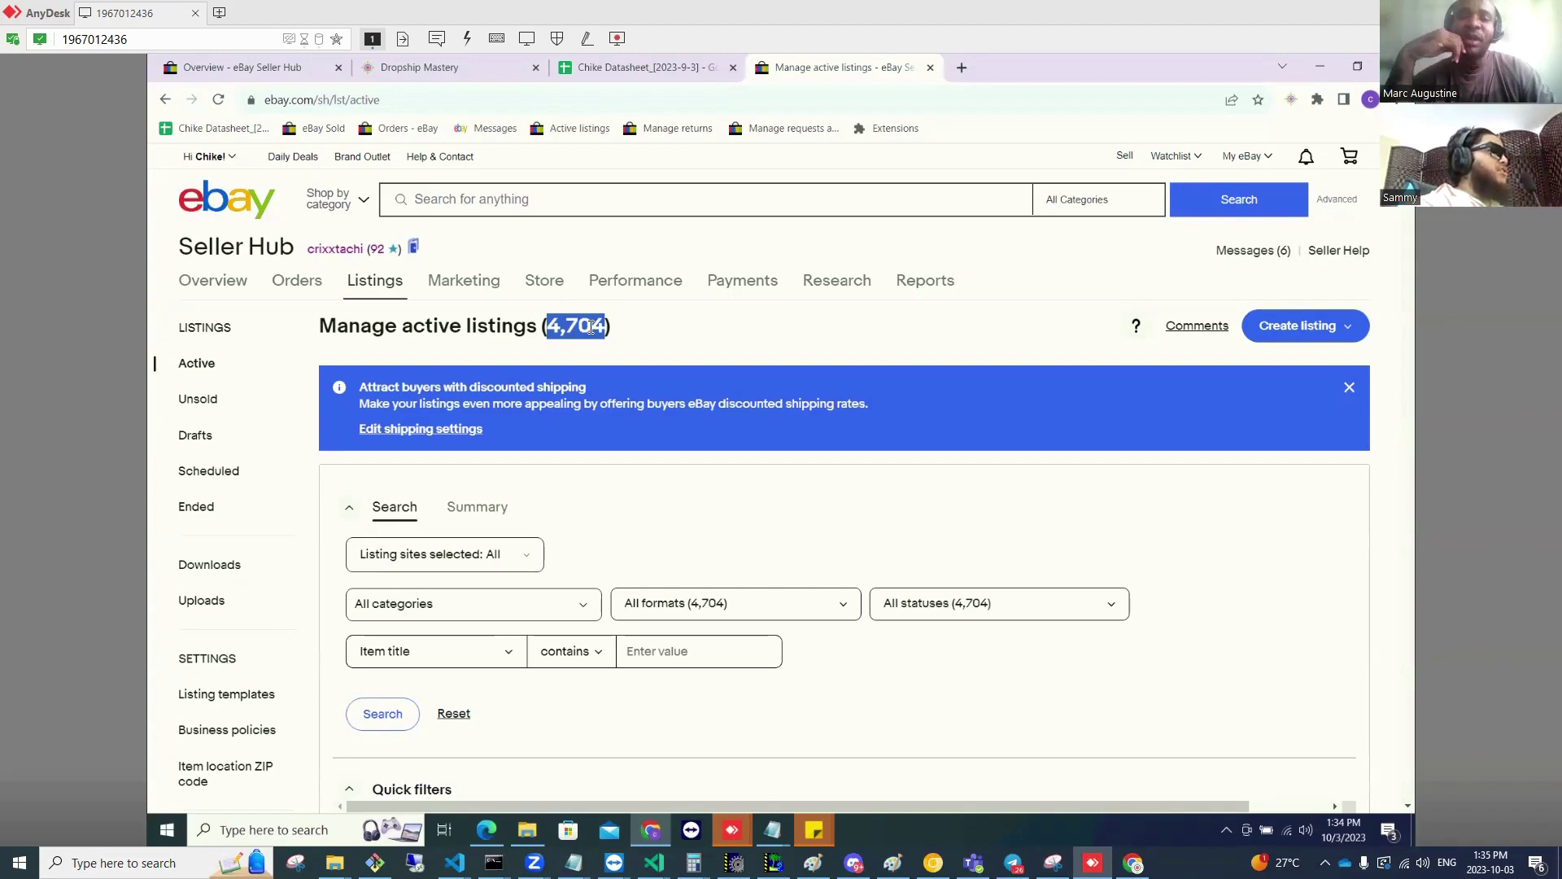
pyautogui.click(768, 344)
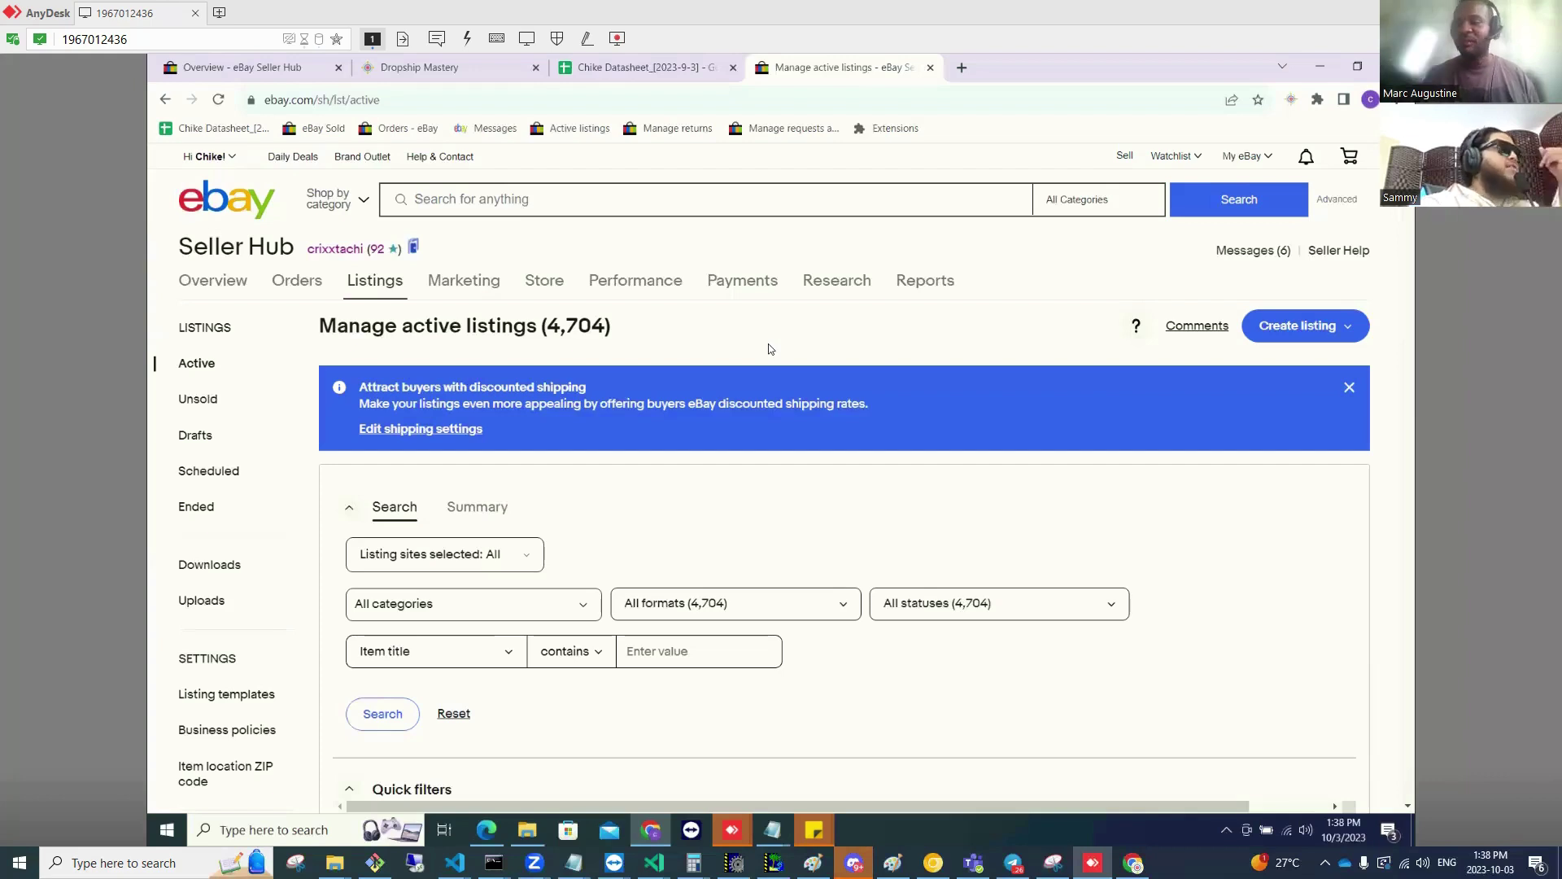
# Return to the eBay Sold page, look through the sold orders and open the listing of the Hanging Punching Bag
pyautogui.click(318, 128)
pyautogui.scroll(-20, 858, 451)
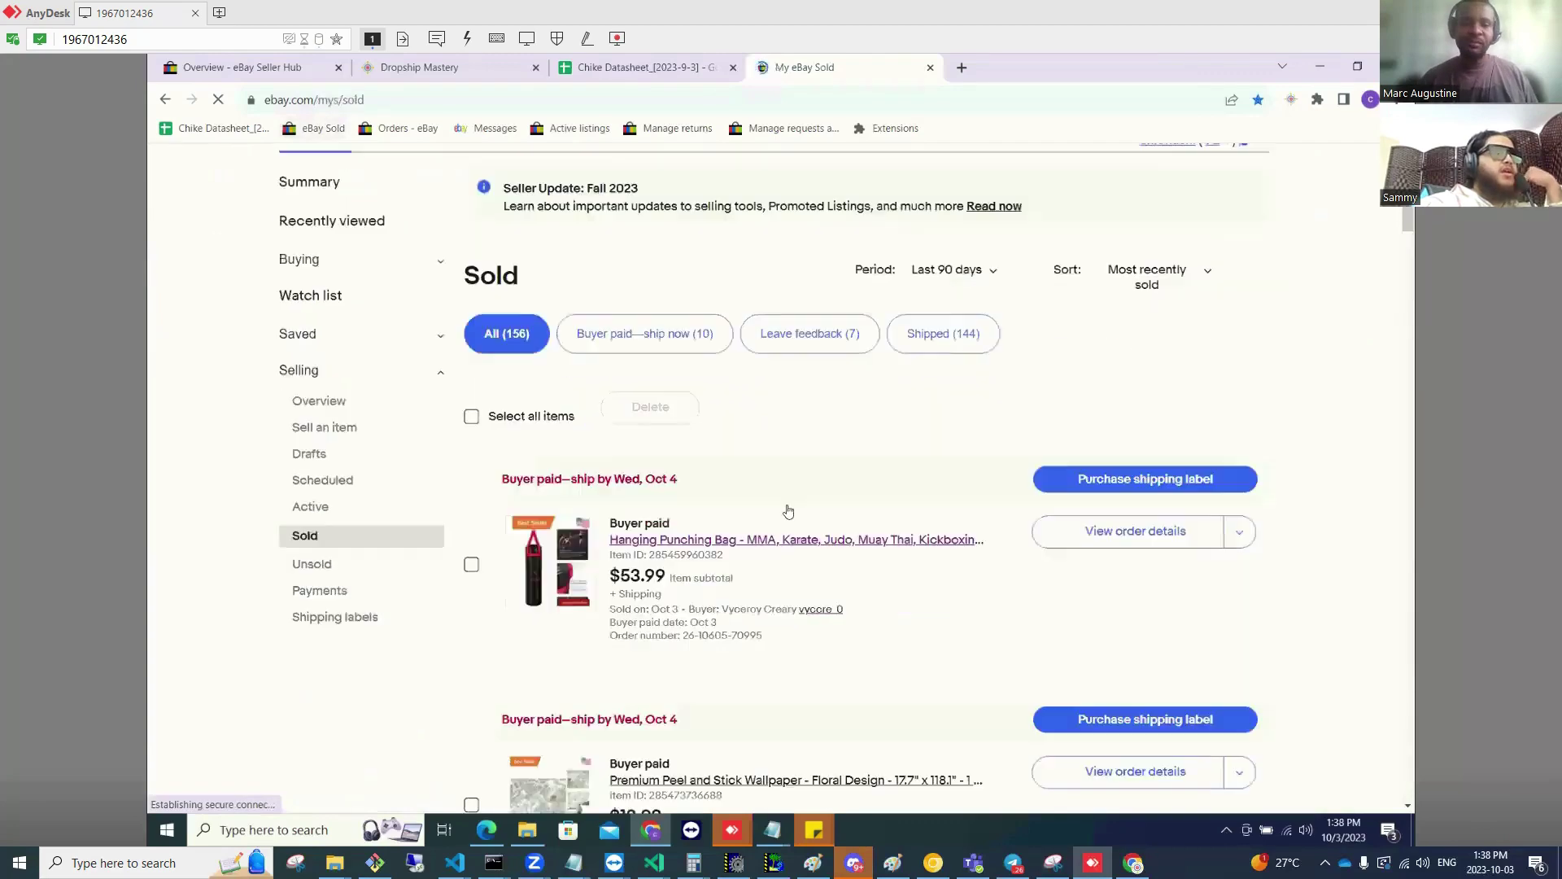
pyautogui.scroll(20, 841, 373)
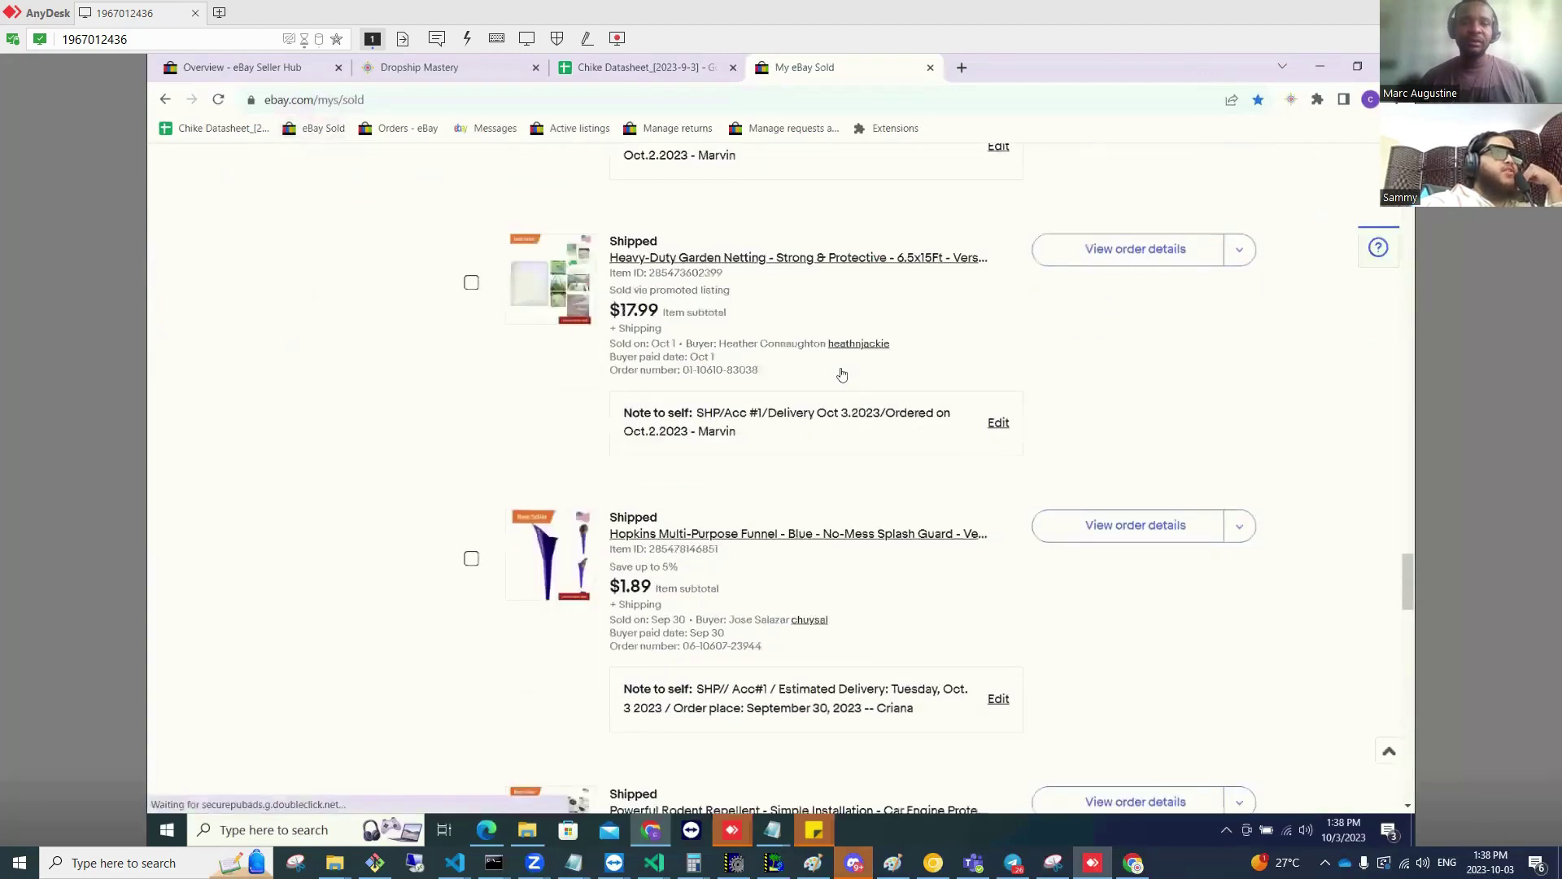
pyautogui.scroll(20, 842, 372)
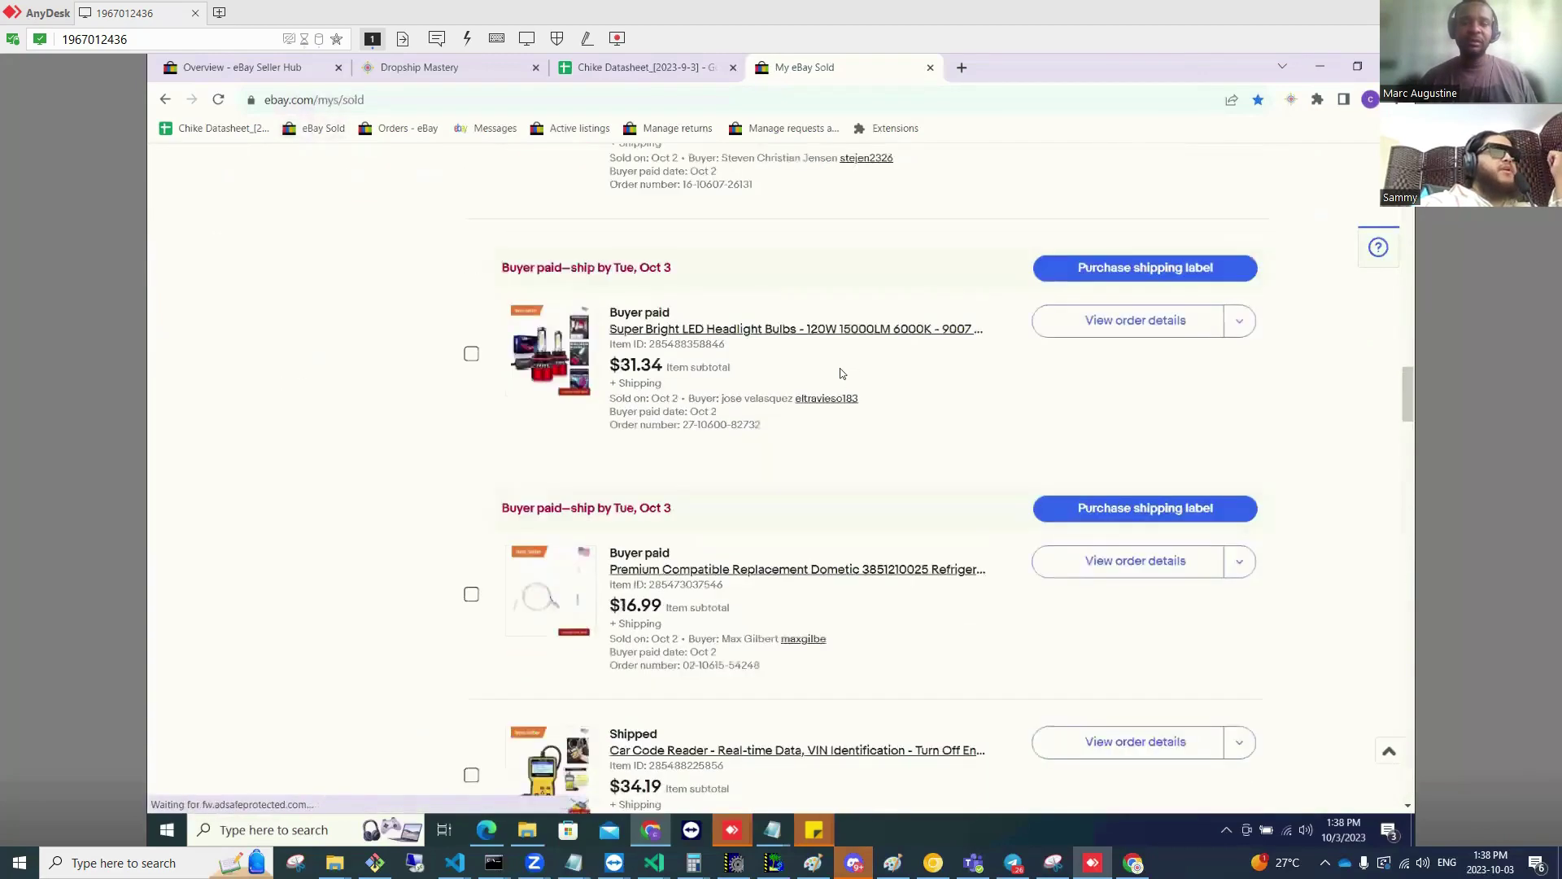
pyautogui.scroll(15, 841, 373)
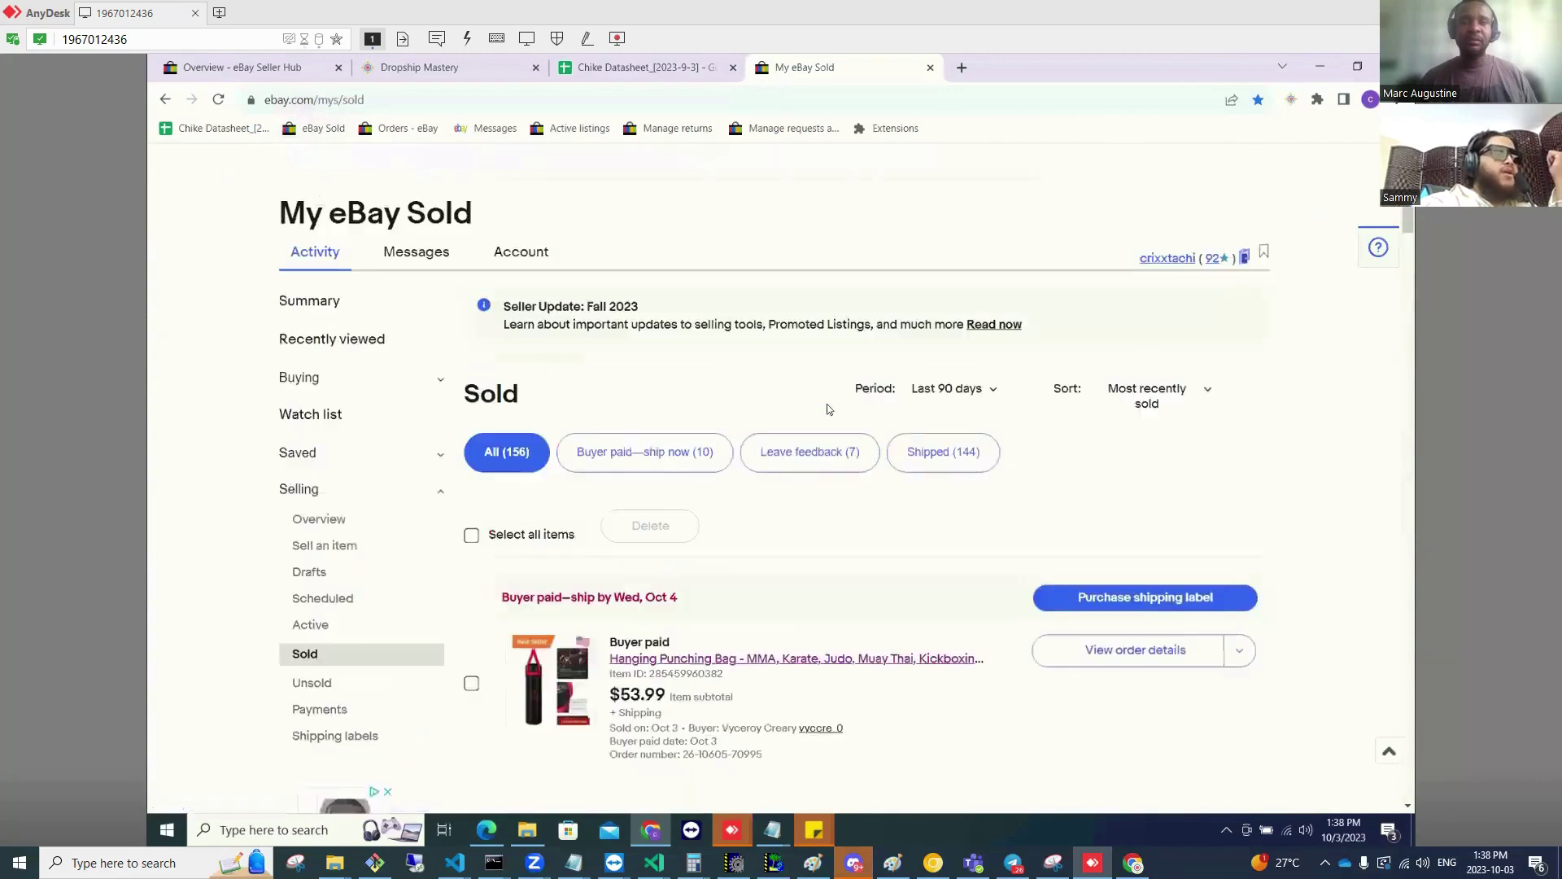
pyautogui.click(788, 515)
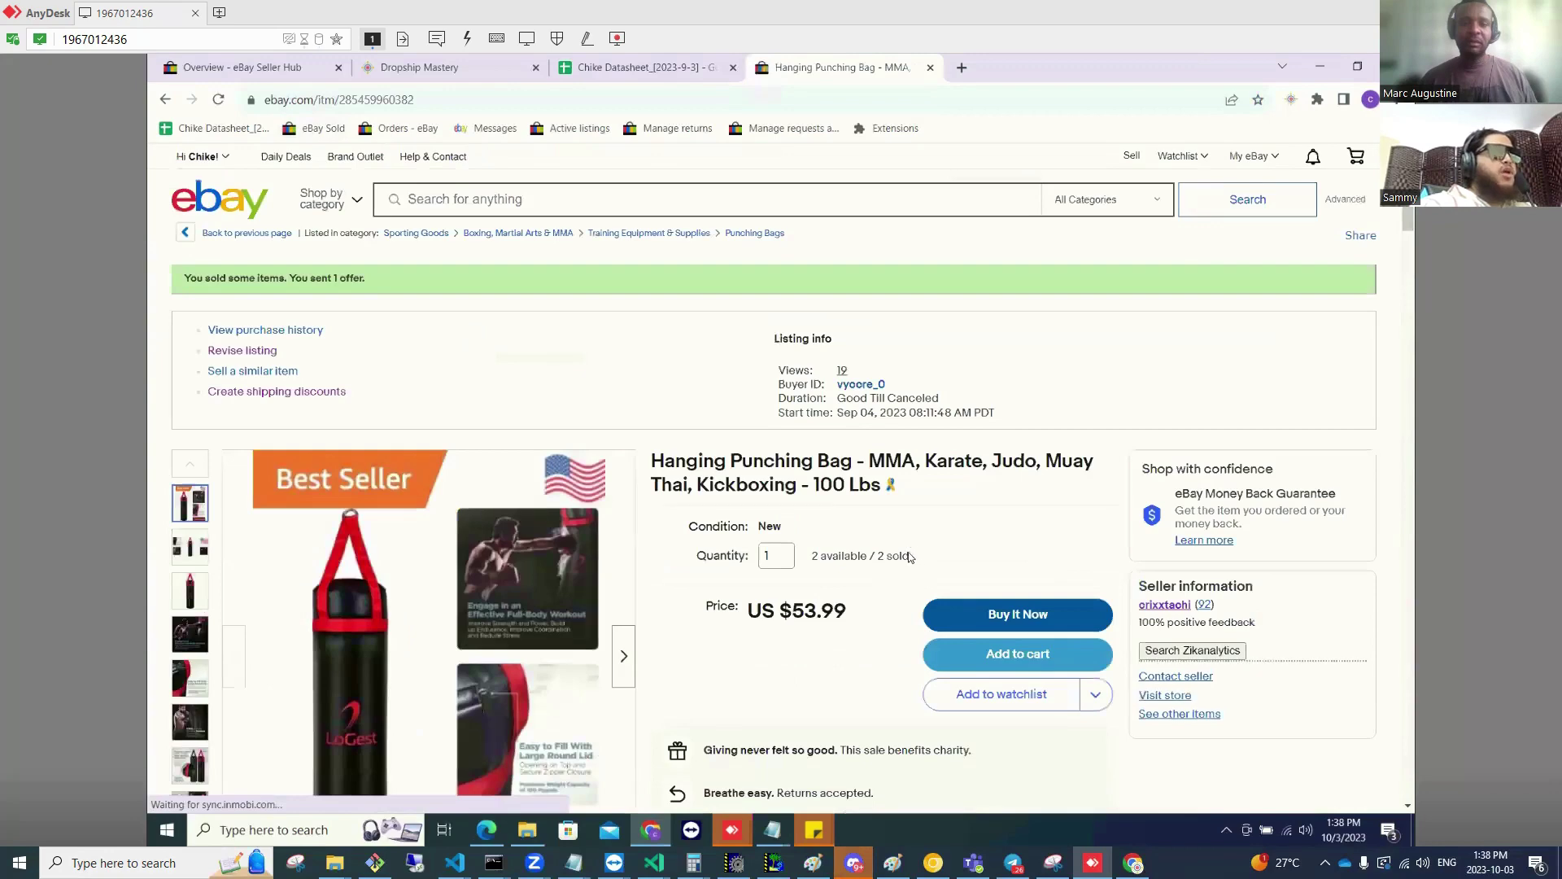
pyautogui.moveTo(909, 554); pyautogui.dragTo(917, 574)
pyautogui.click(916, 574)
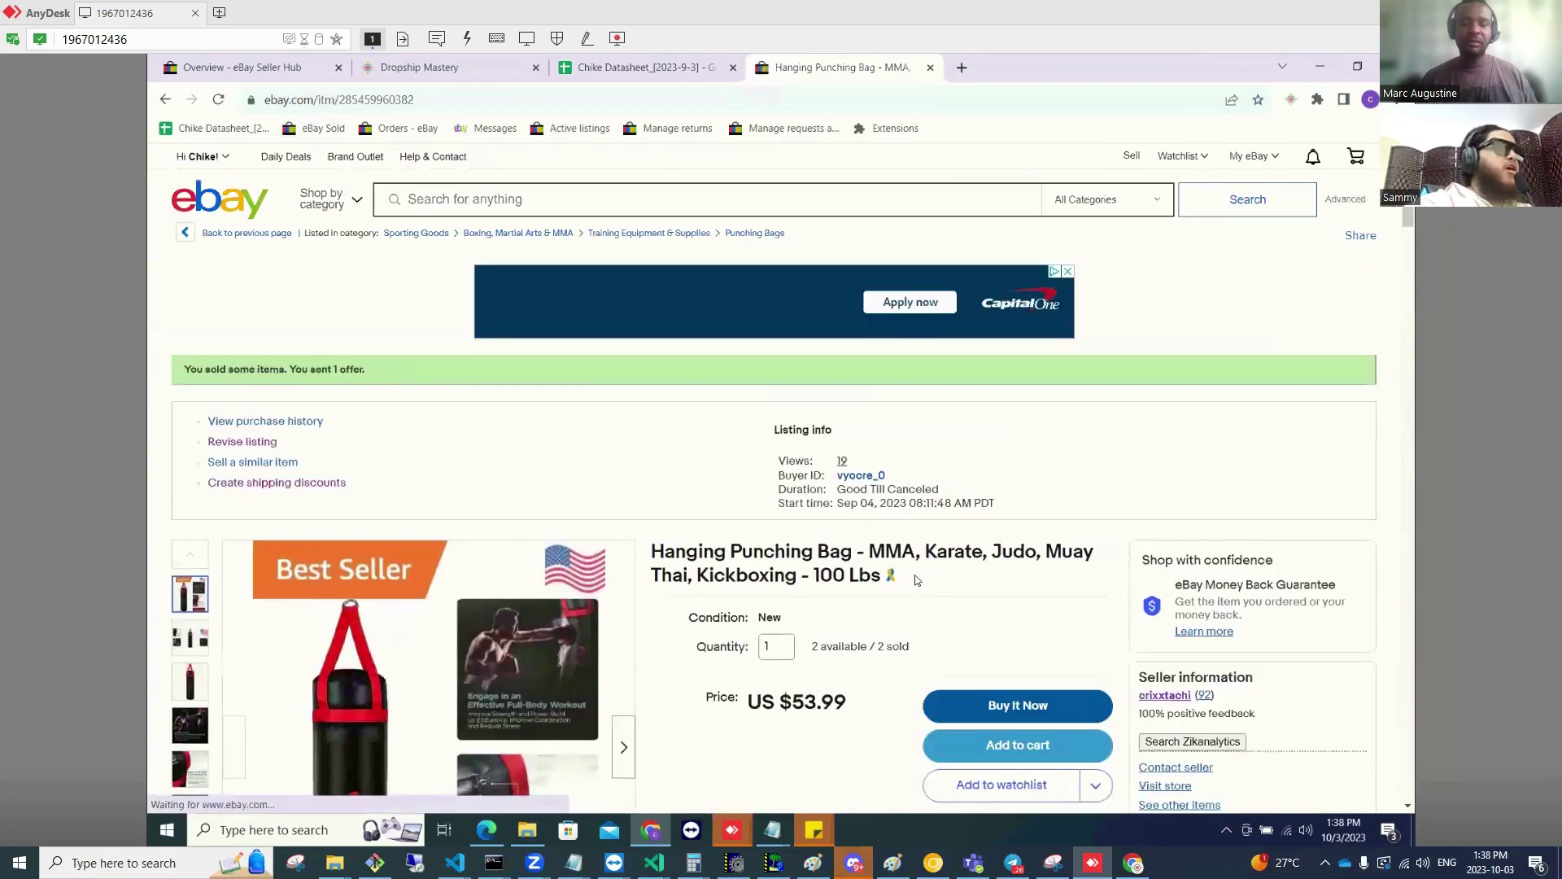
pyautogui.scroll(-1, 922, 621)
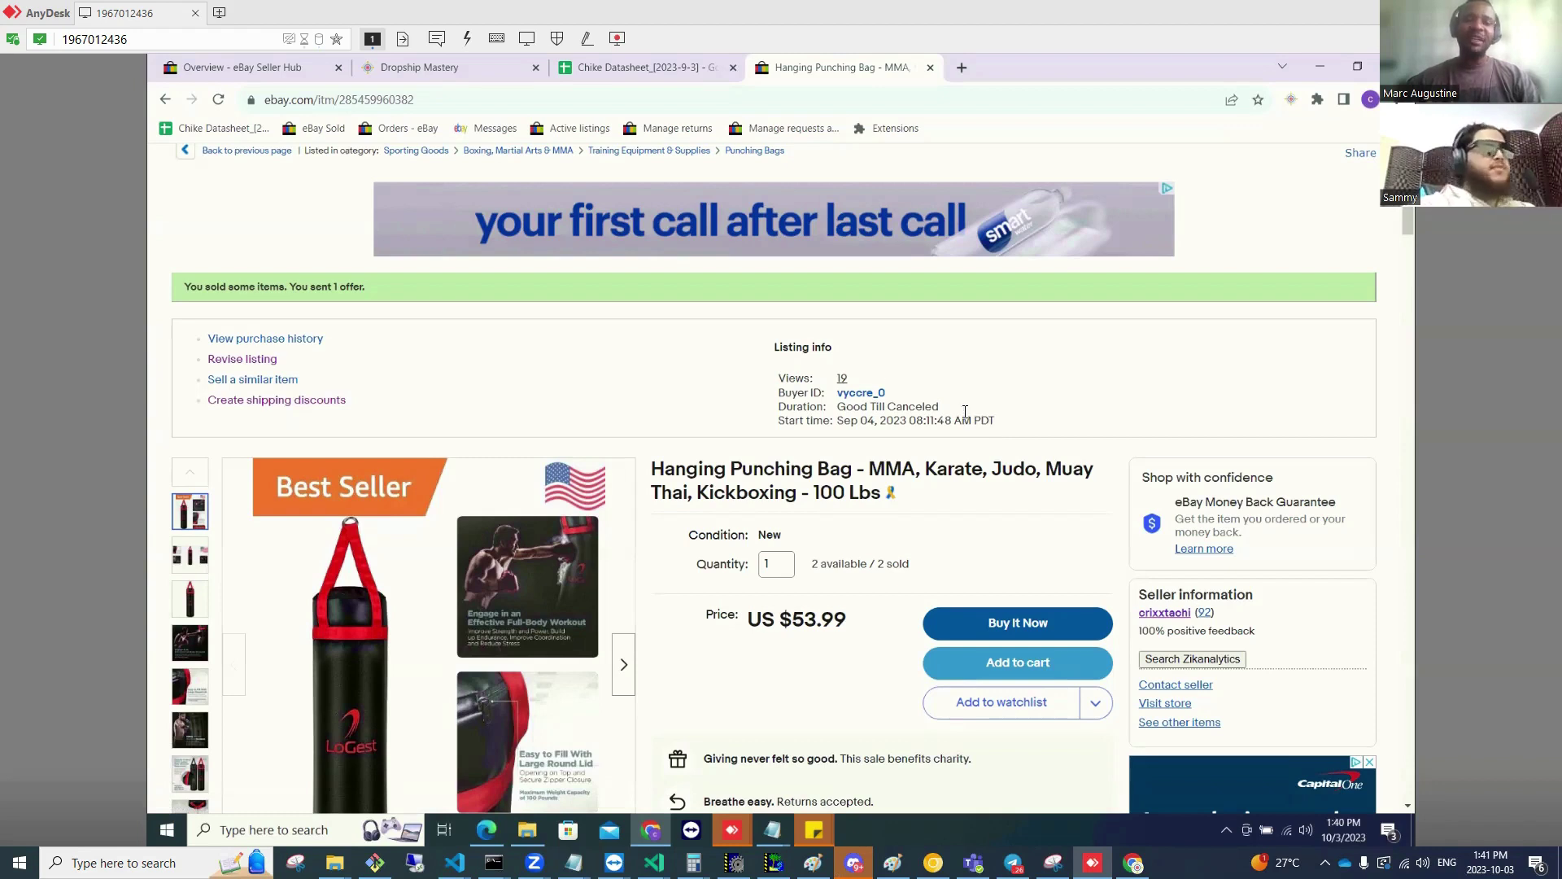
# Return to the eBay Sold page, open the selling overview in Seller Hub and look through its sales, tasks and listings summary
pyautogui.click(335, 136)
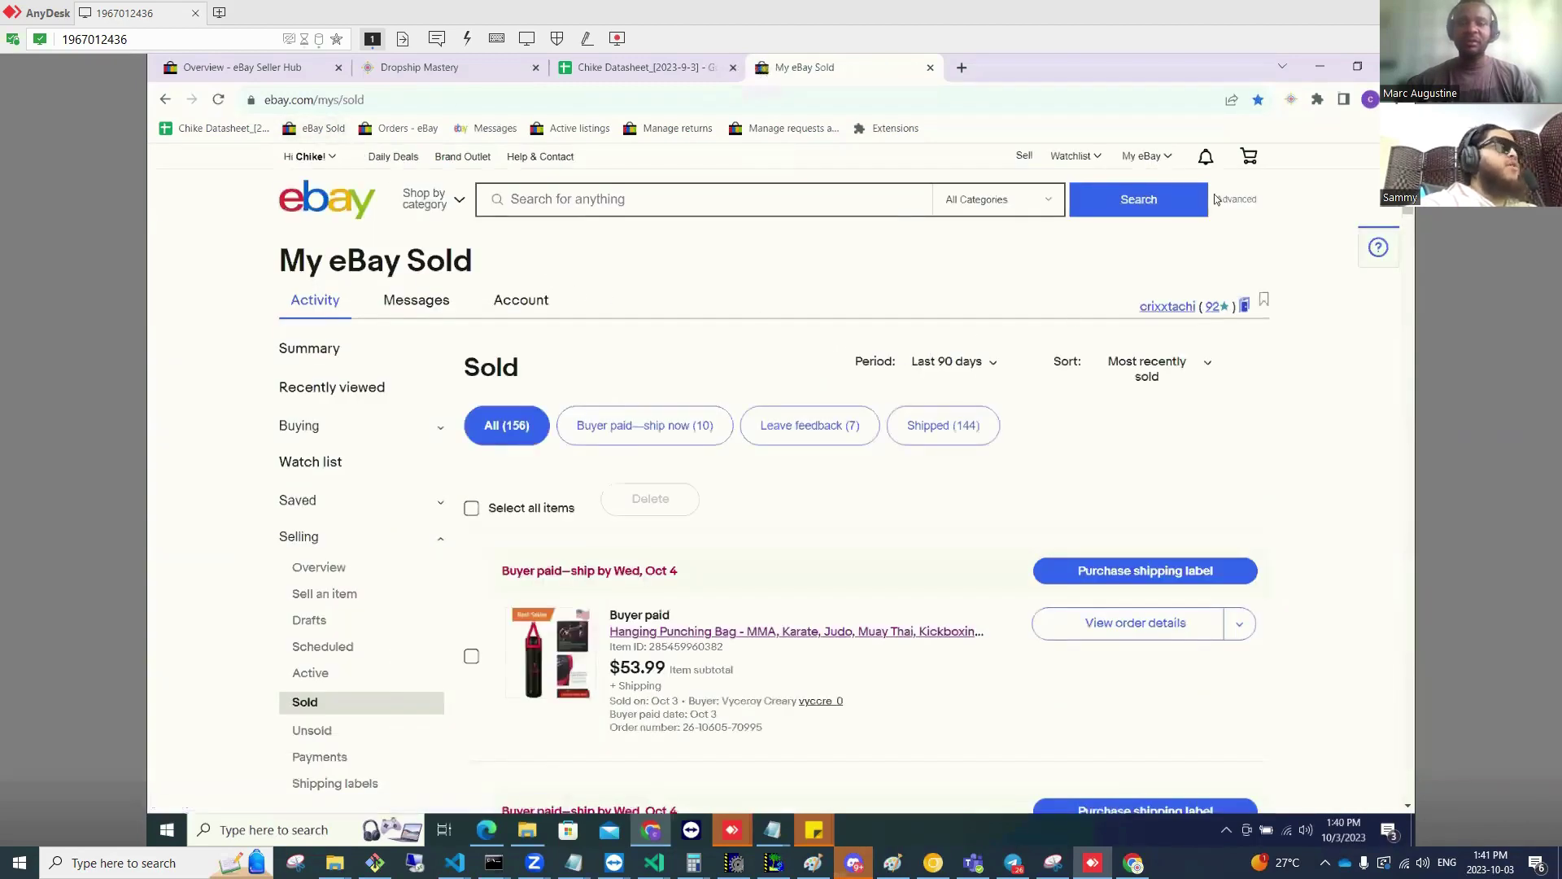
pyautogui.moveTo(1154, 166)
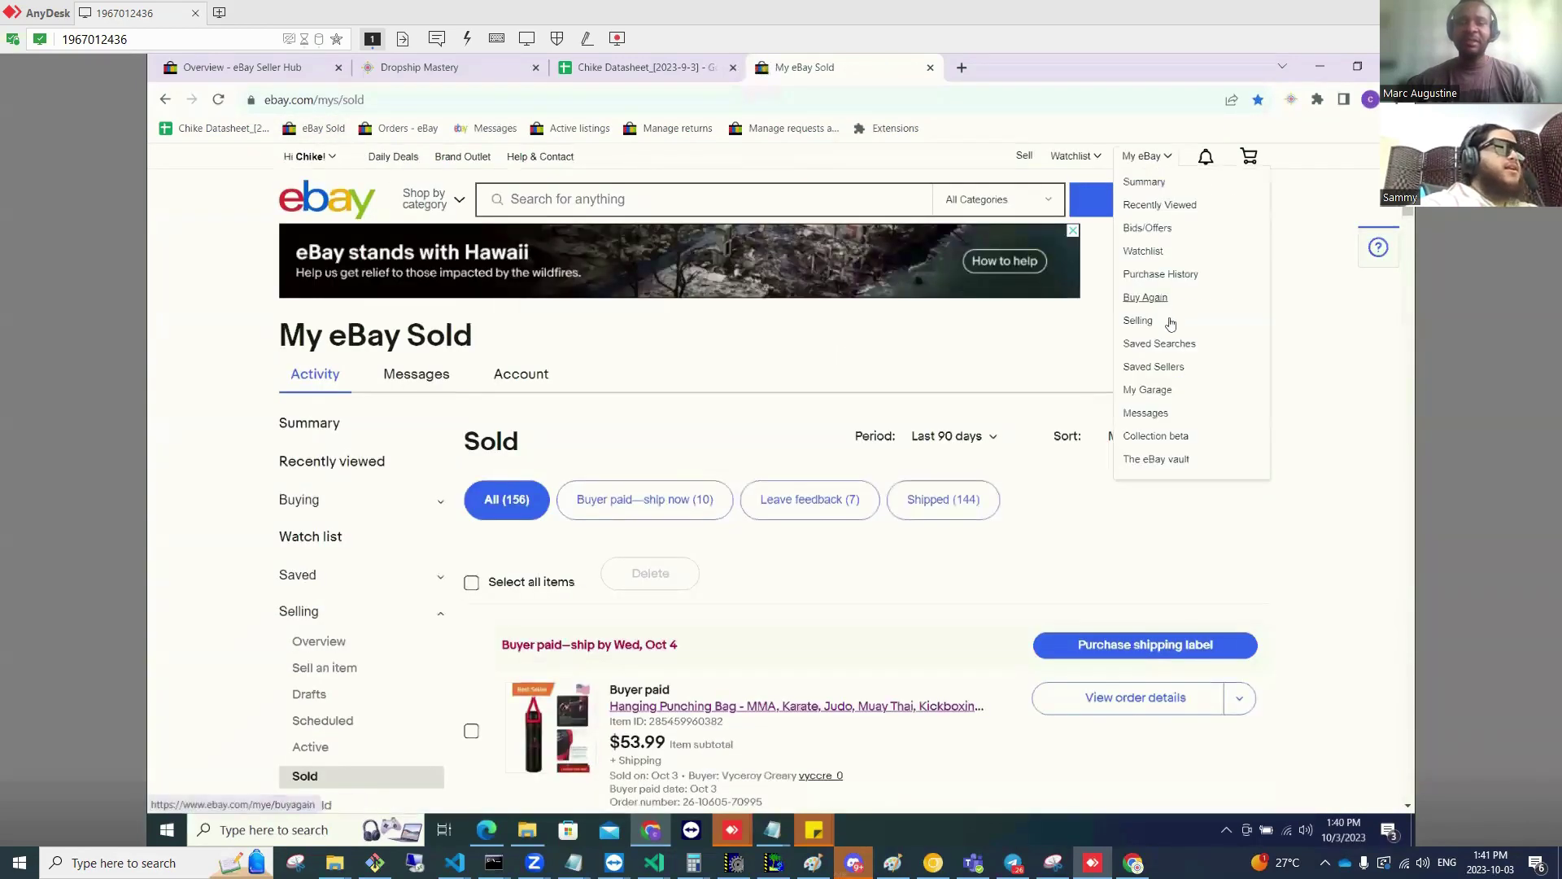
pyautogui.click(1170, 323)
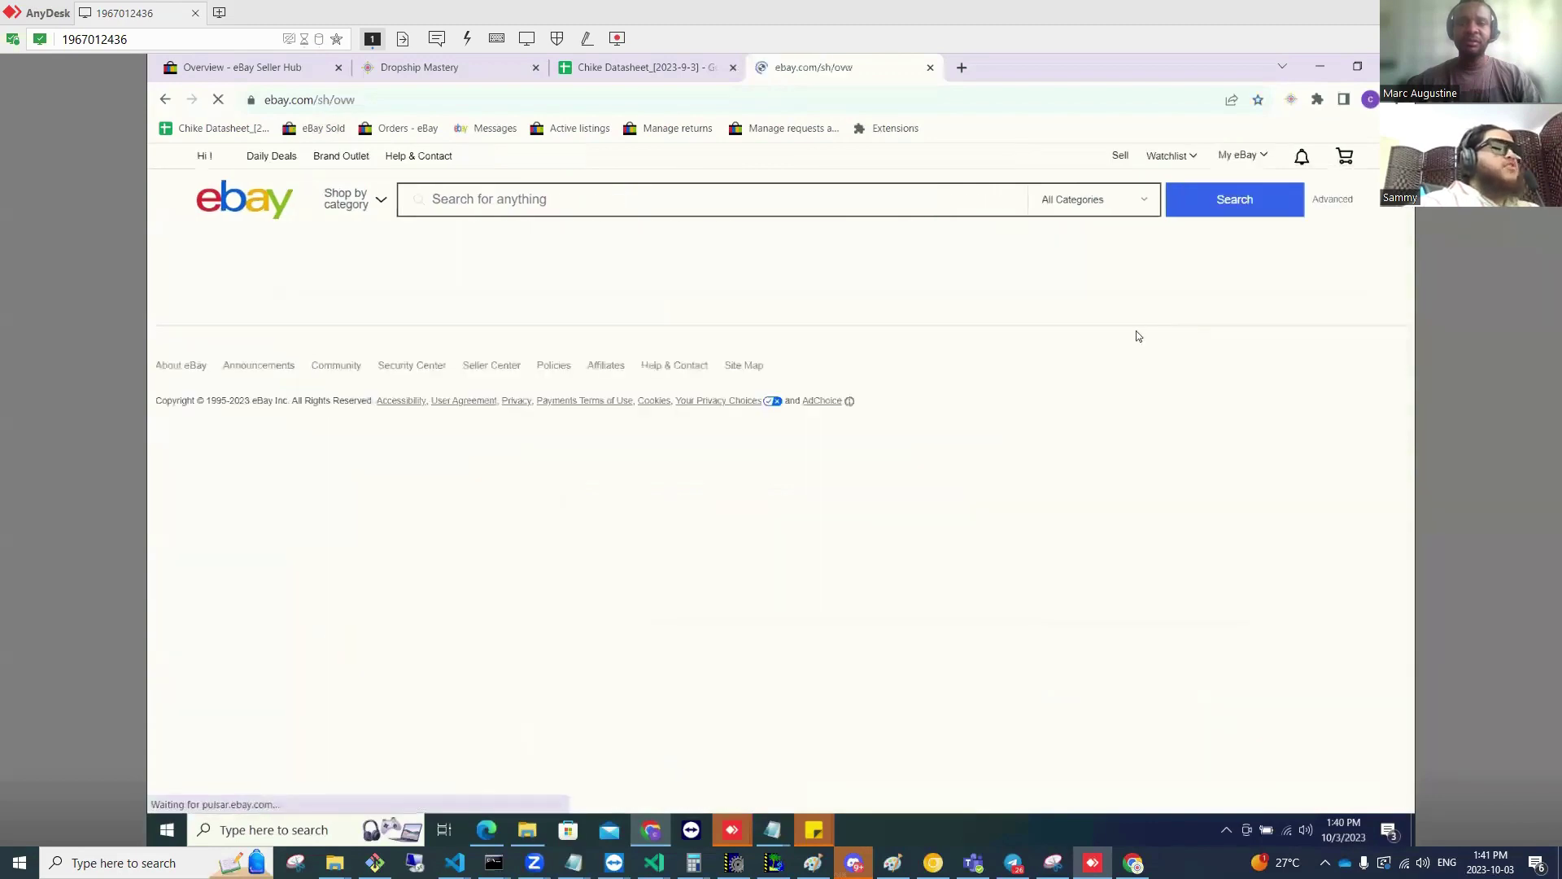
pyautogui.scroll(-3, 835, 484)
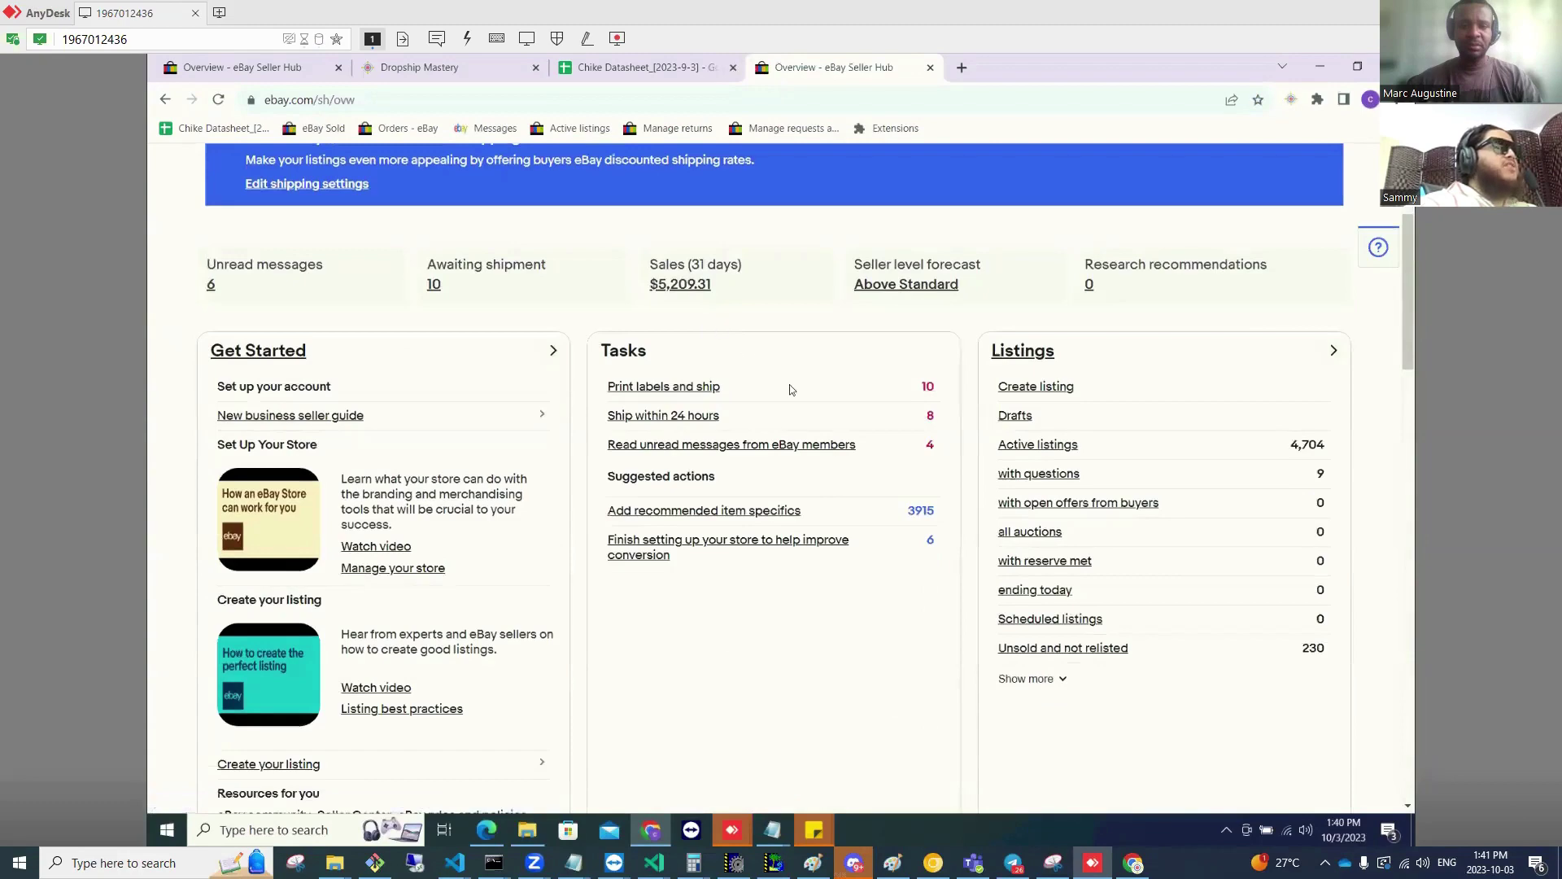
pyautogui.scroll(3, 758, 216)
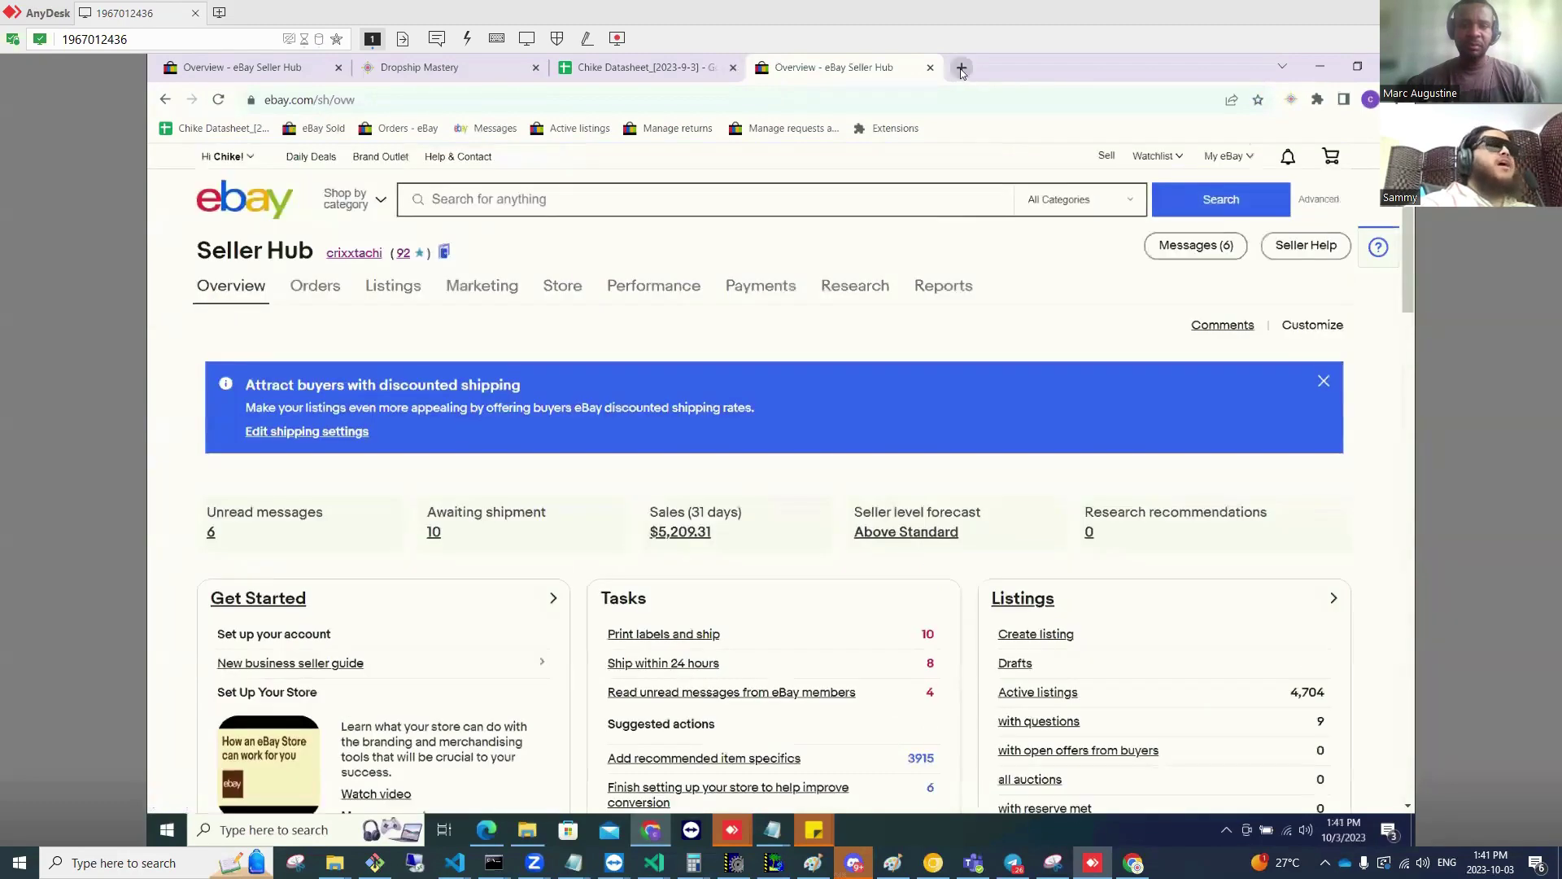
# Open a new tab and look through the EcomSniper extension's markup, price and Ultimate Features settings
pyautogui.click(962, 67)
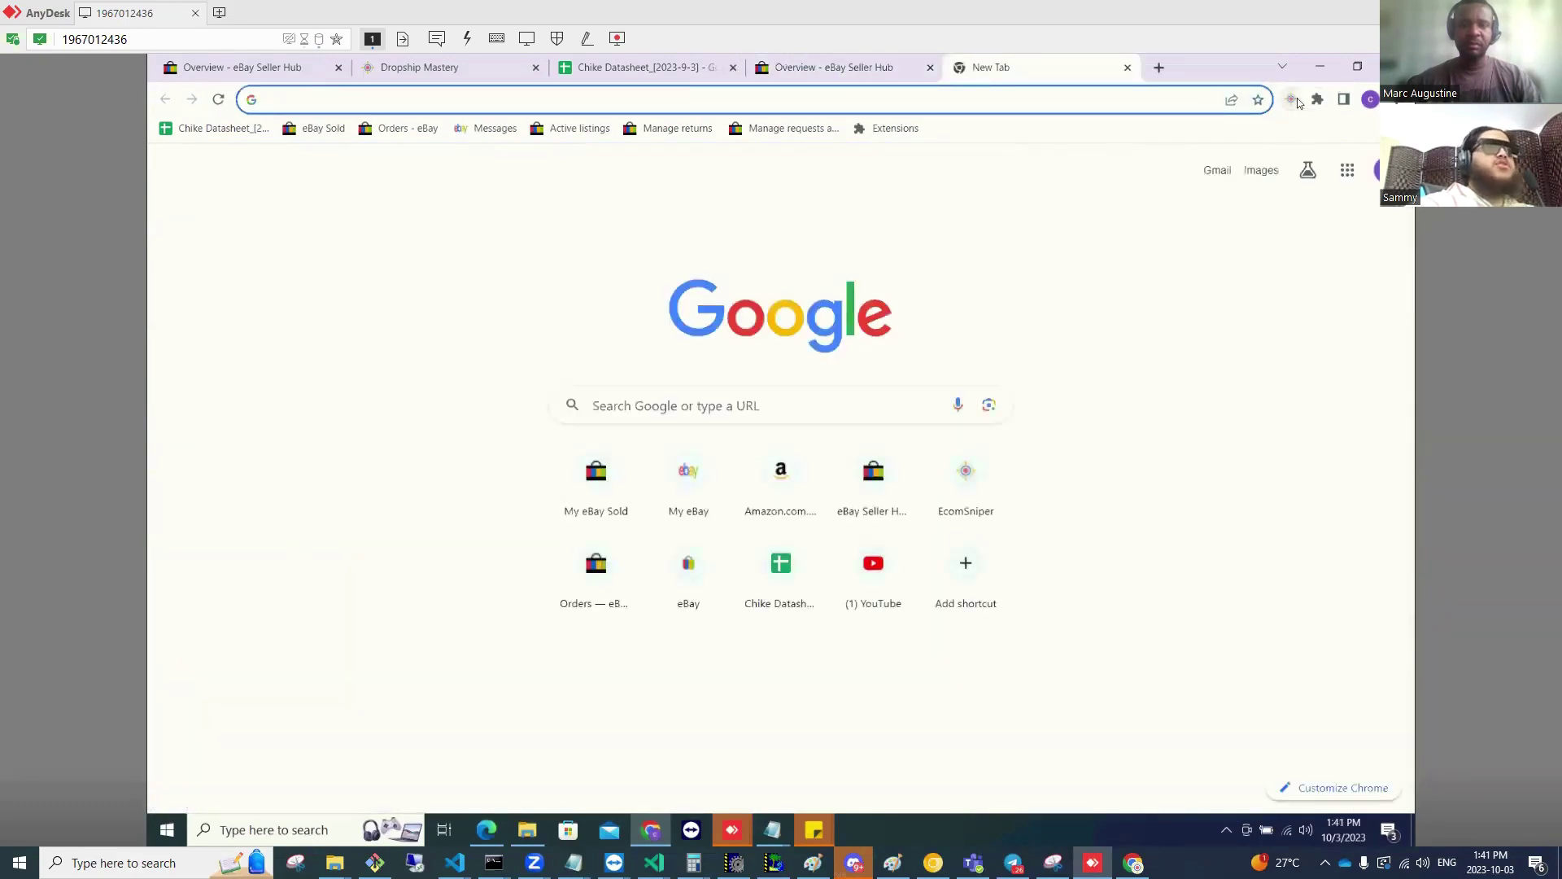
pyautogui.click(1292, 99)
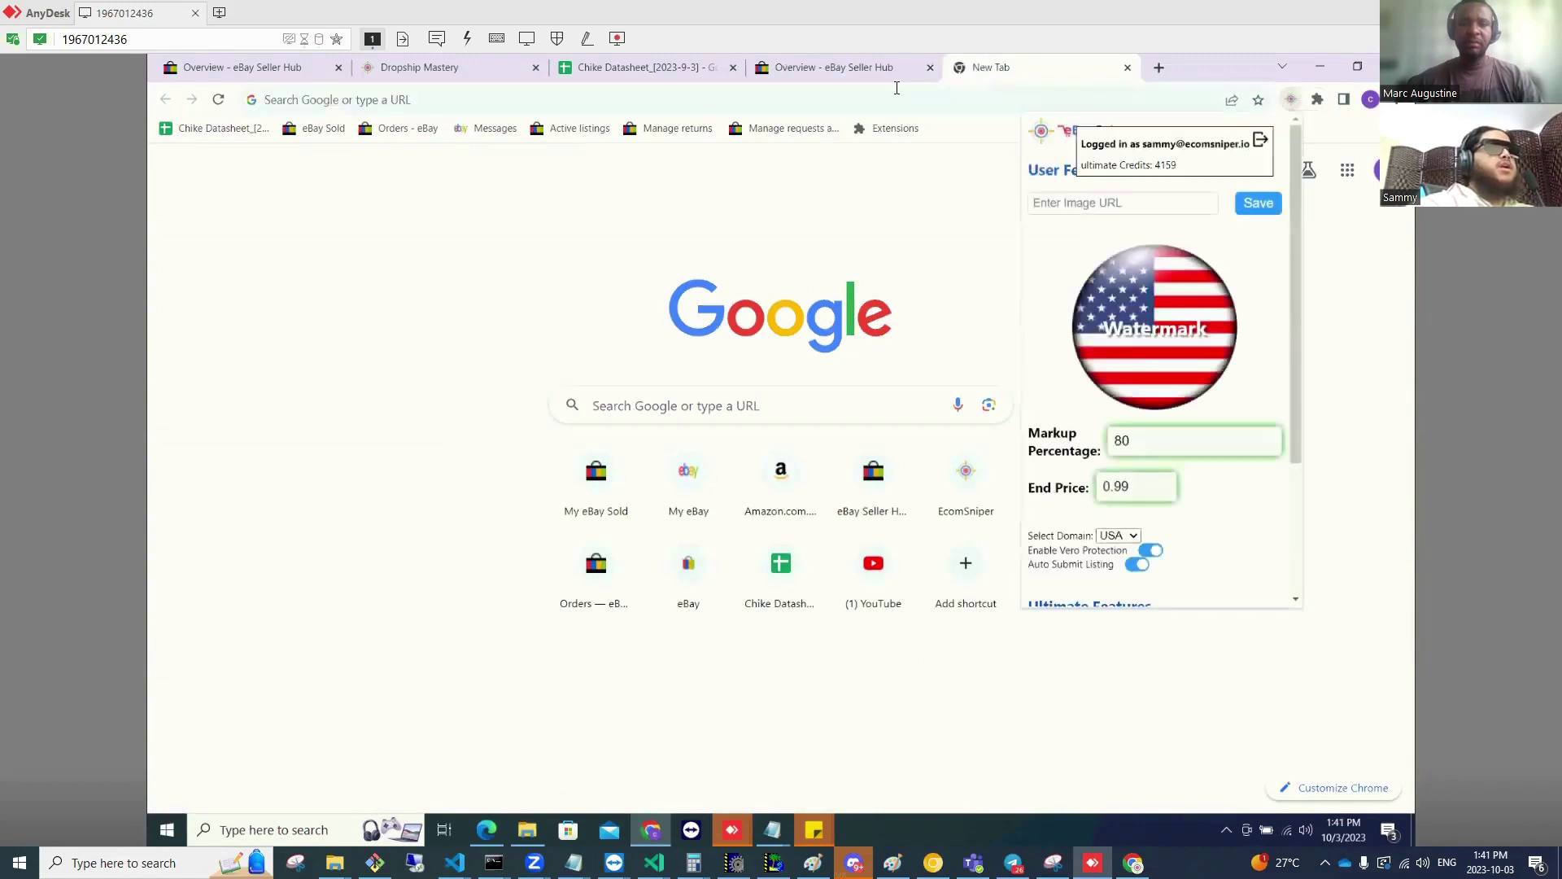
pyautogui.scroll(-3, 1155, 407)
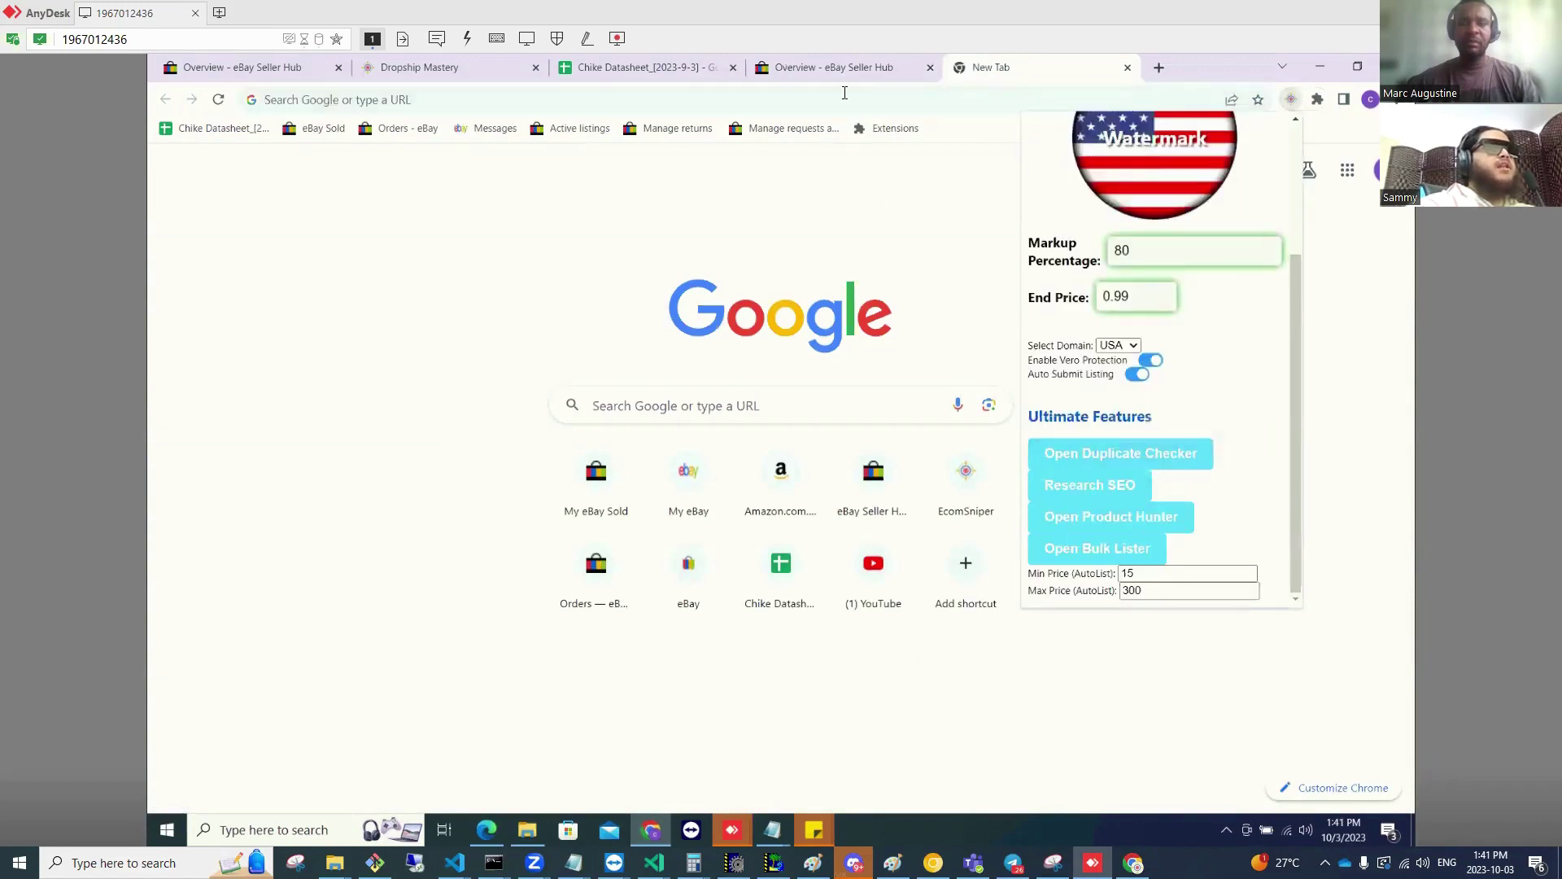
# Go to amazon.com and search all departments for "towel rack"
pyautogui.click(845, 93)
pyautogui.write('amazon.com')
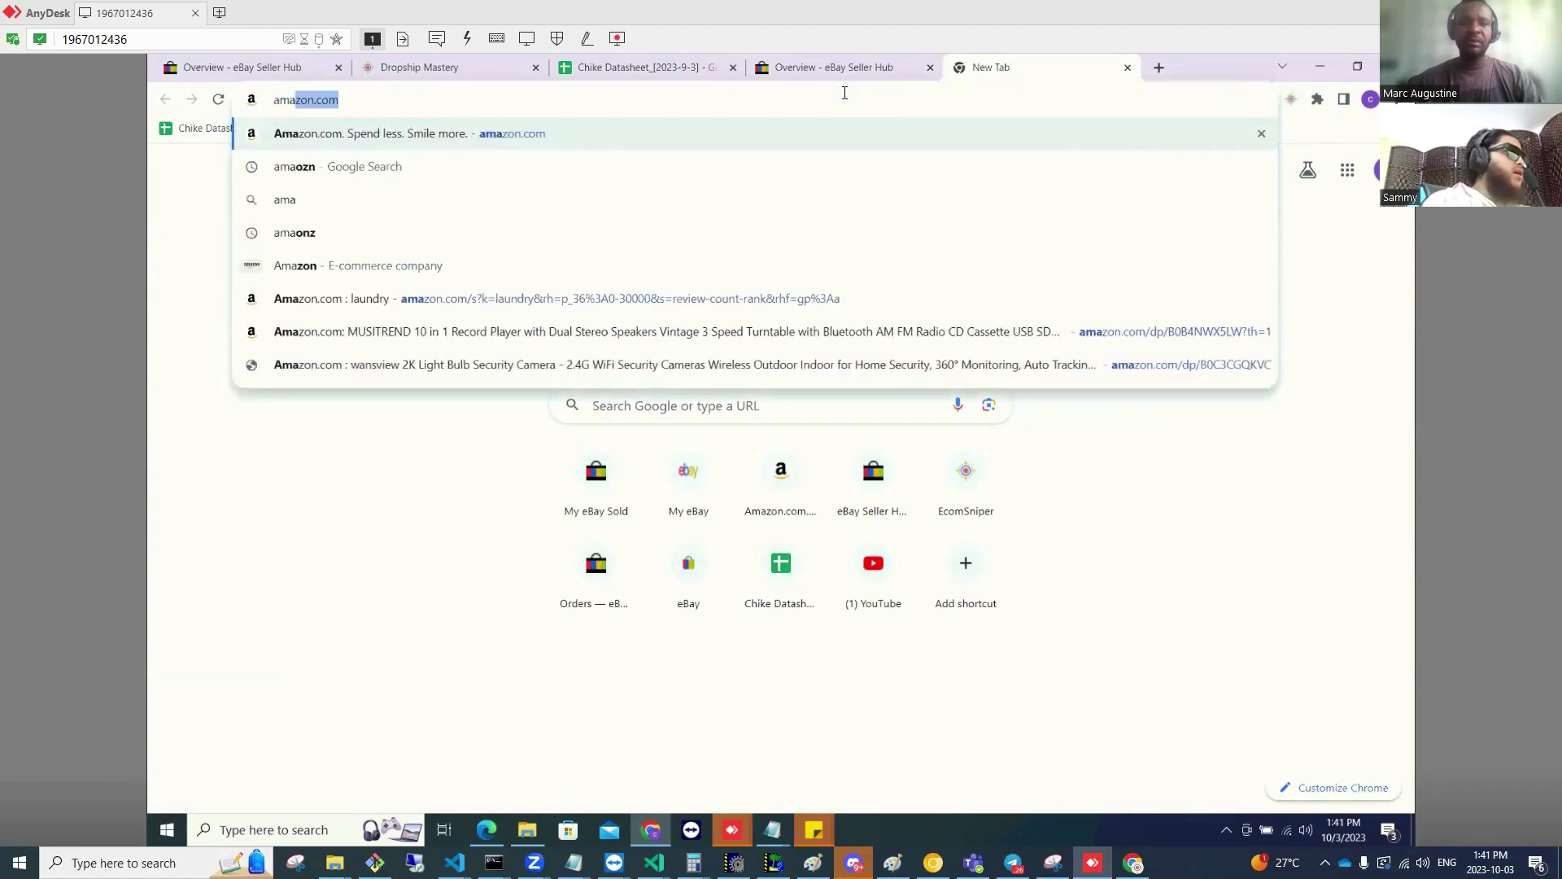
pyautogui.press('Return')
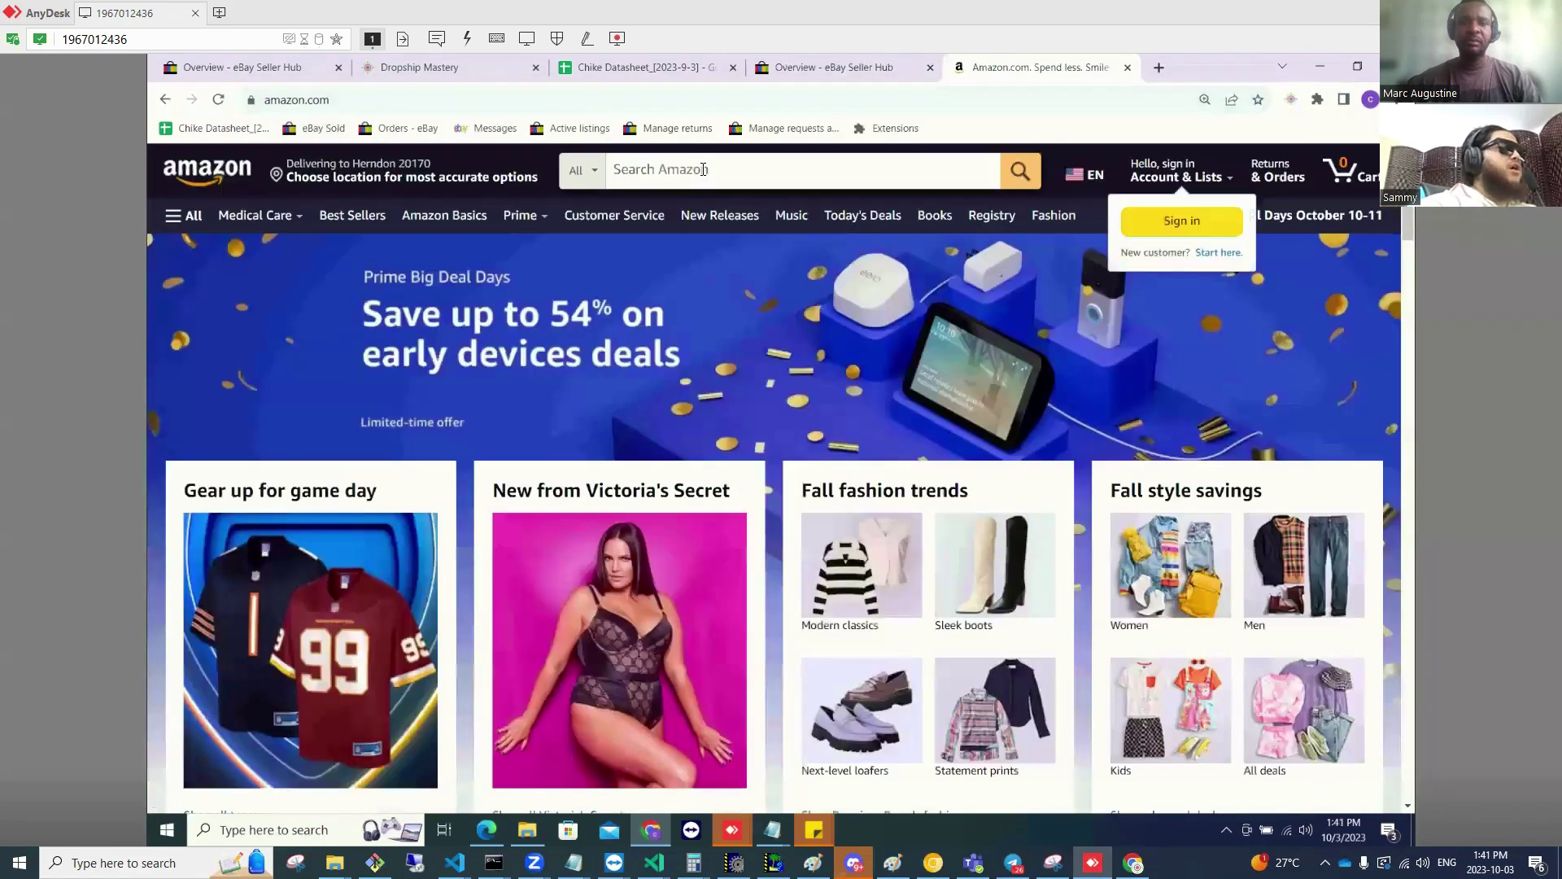
pyautogui.click(703, 169)
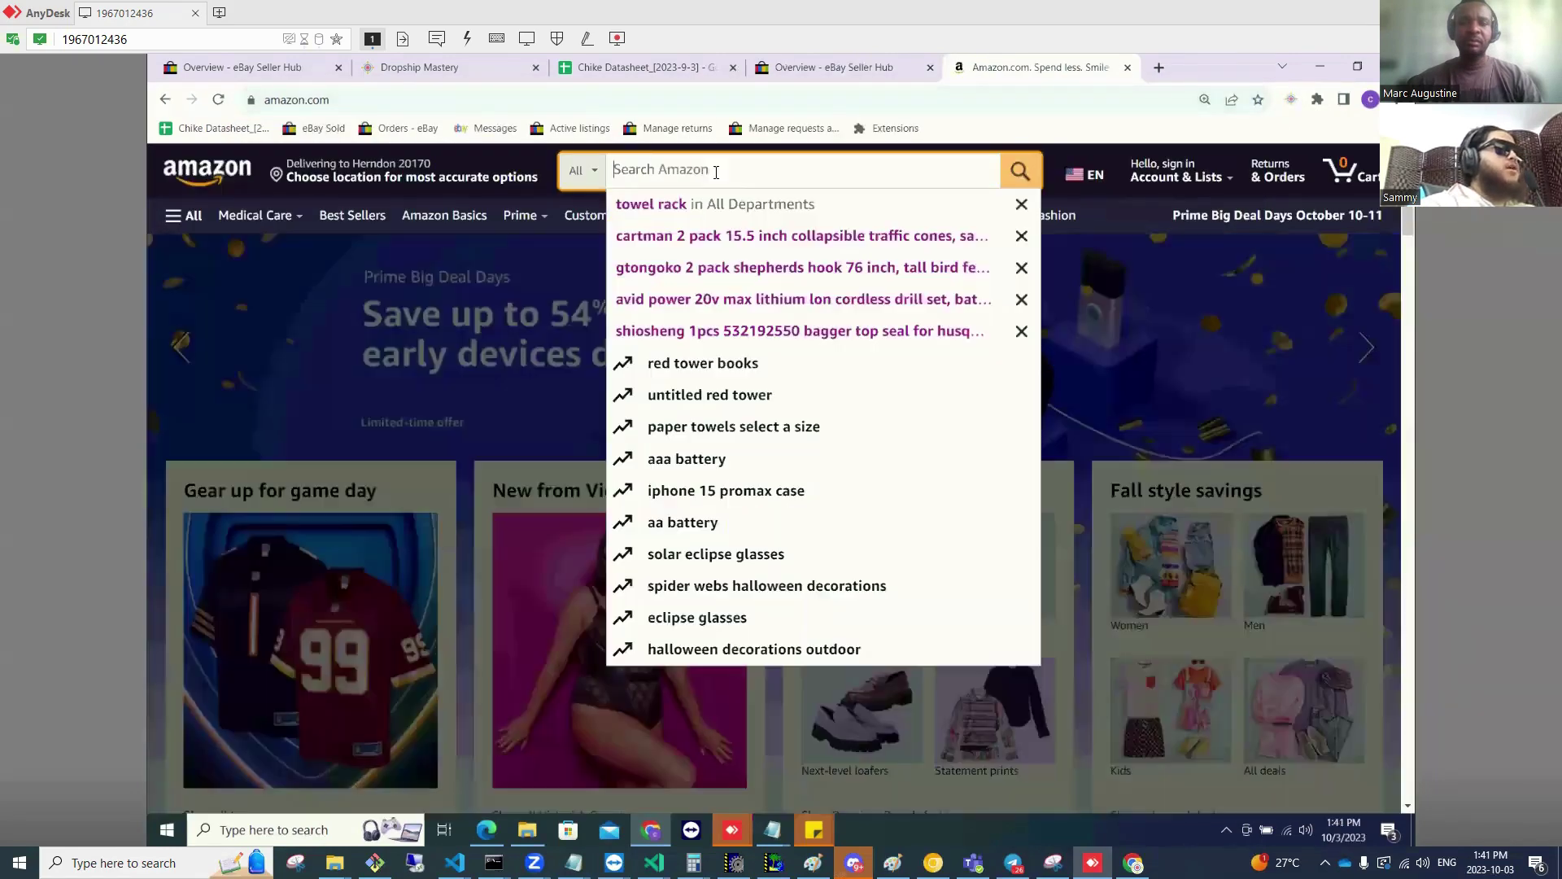
pyautogui.click(753, 210)
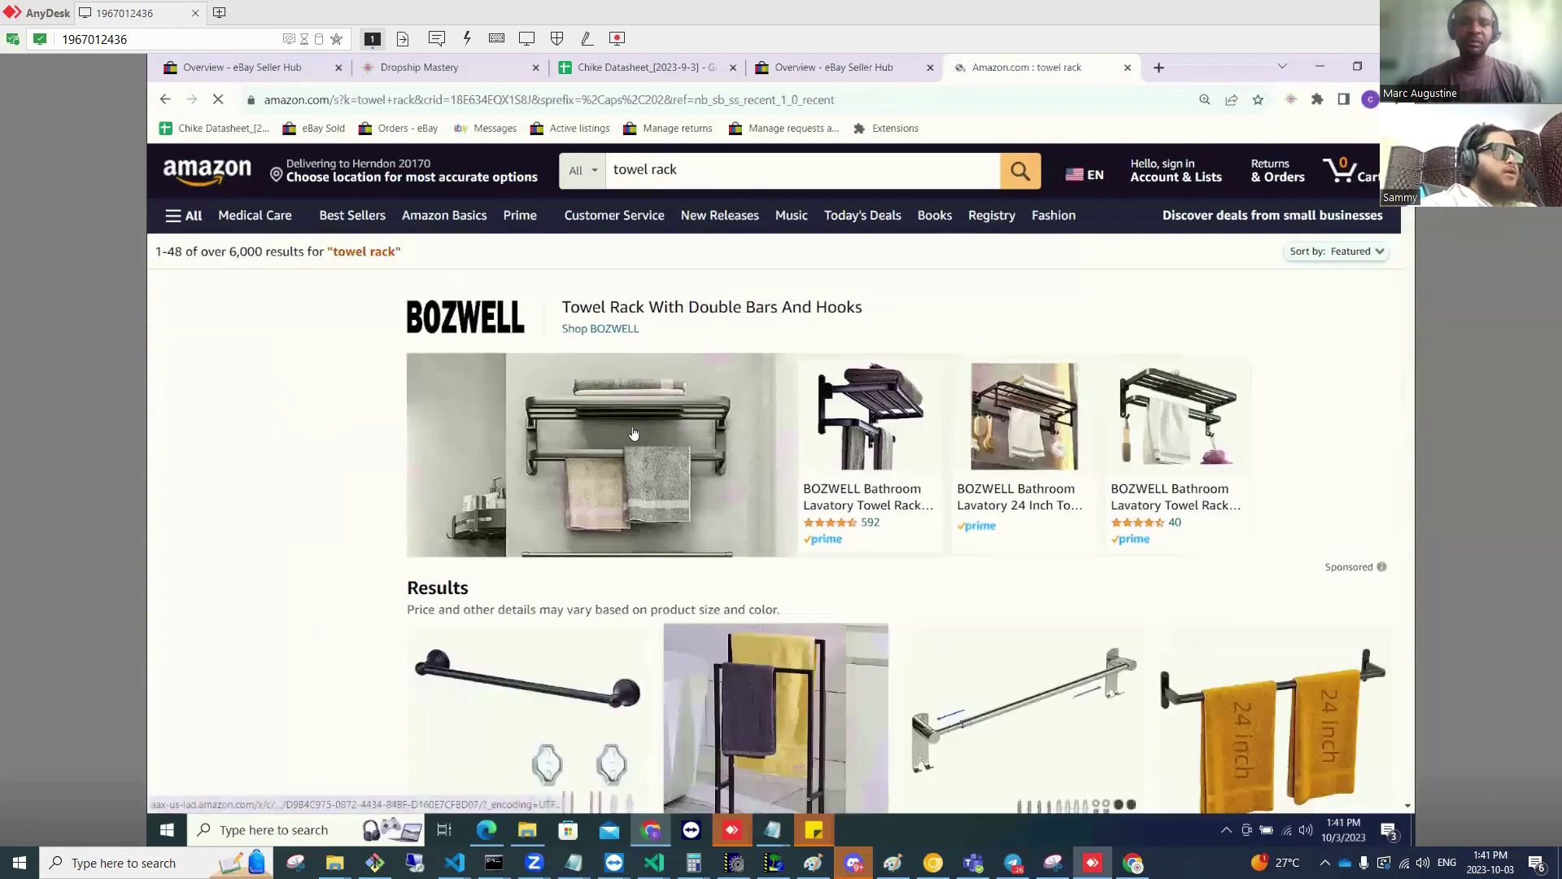
# Look up the Wall Towel Rack for Rolled Towels on eBay from the Amazon results and open the first listing's seller sold page
pyautogui.scroll(-2, 626, 482)
pyautogui.scroll(-6, 504, 703)
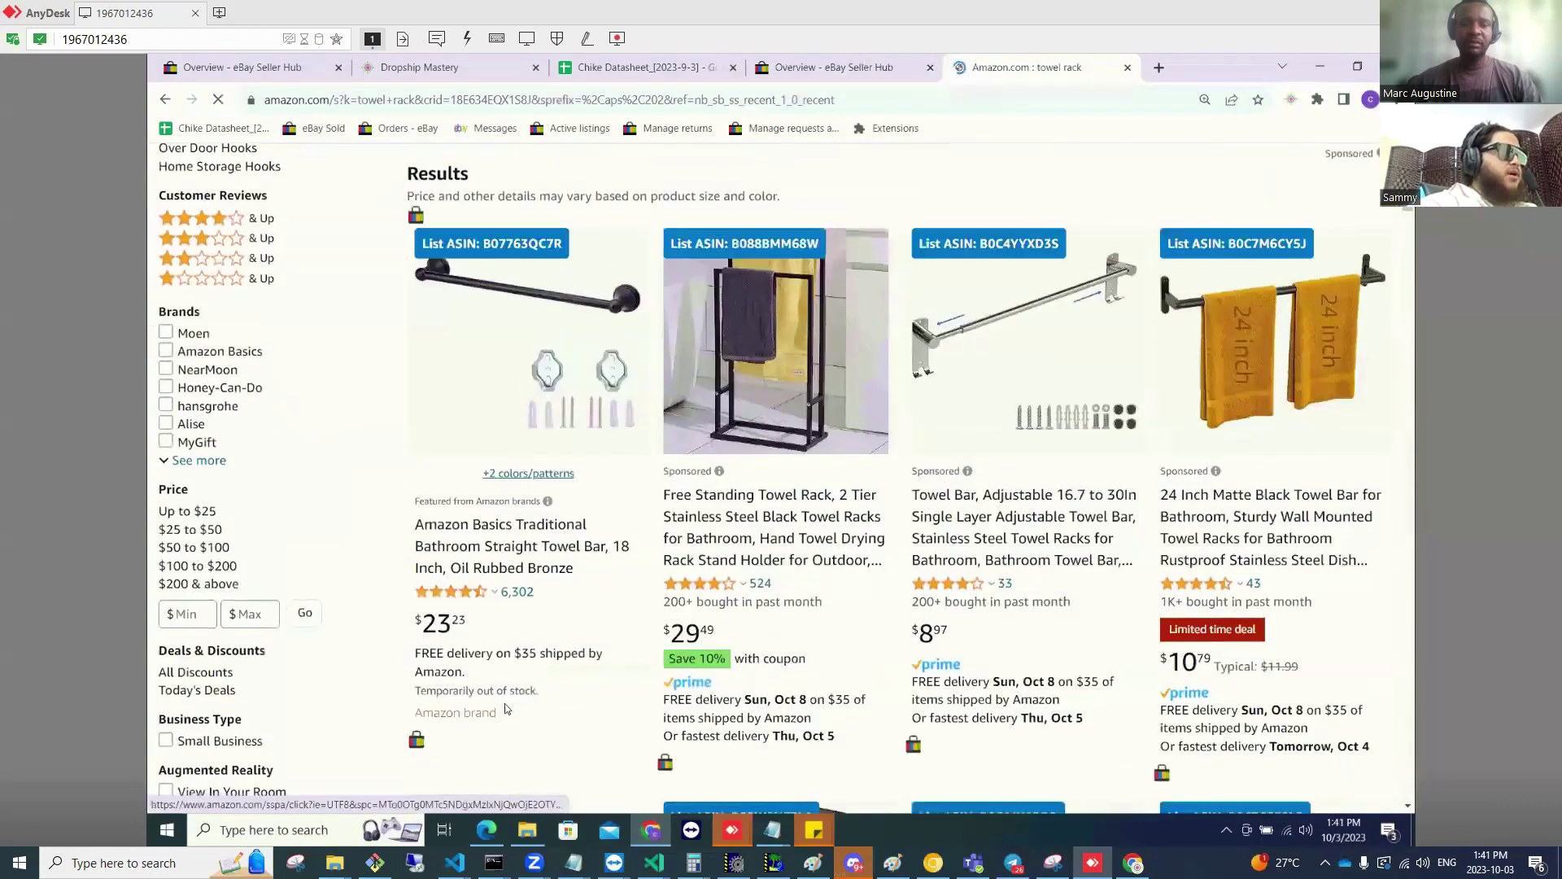
pyautogui.scroll(-5, 460, 693)
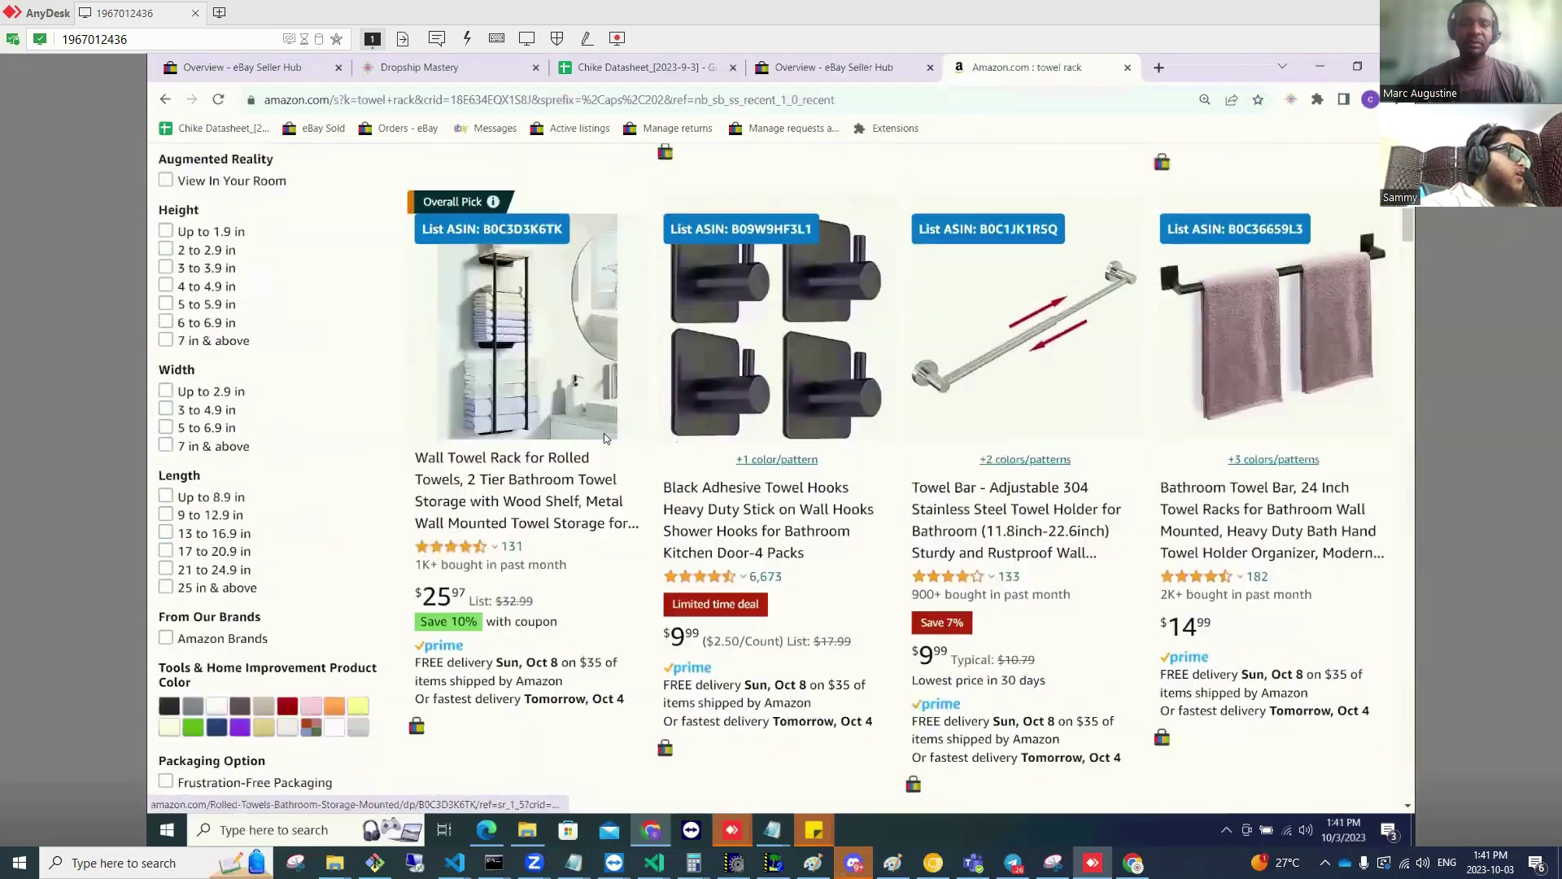
pyautogui.click(709, 438)
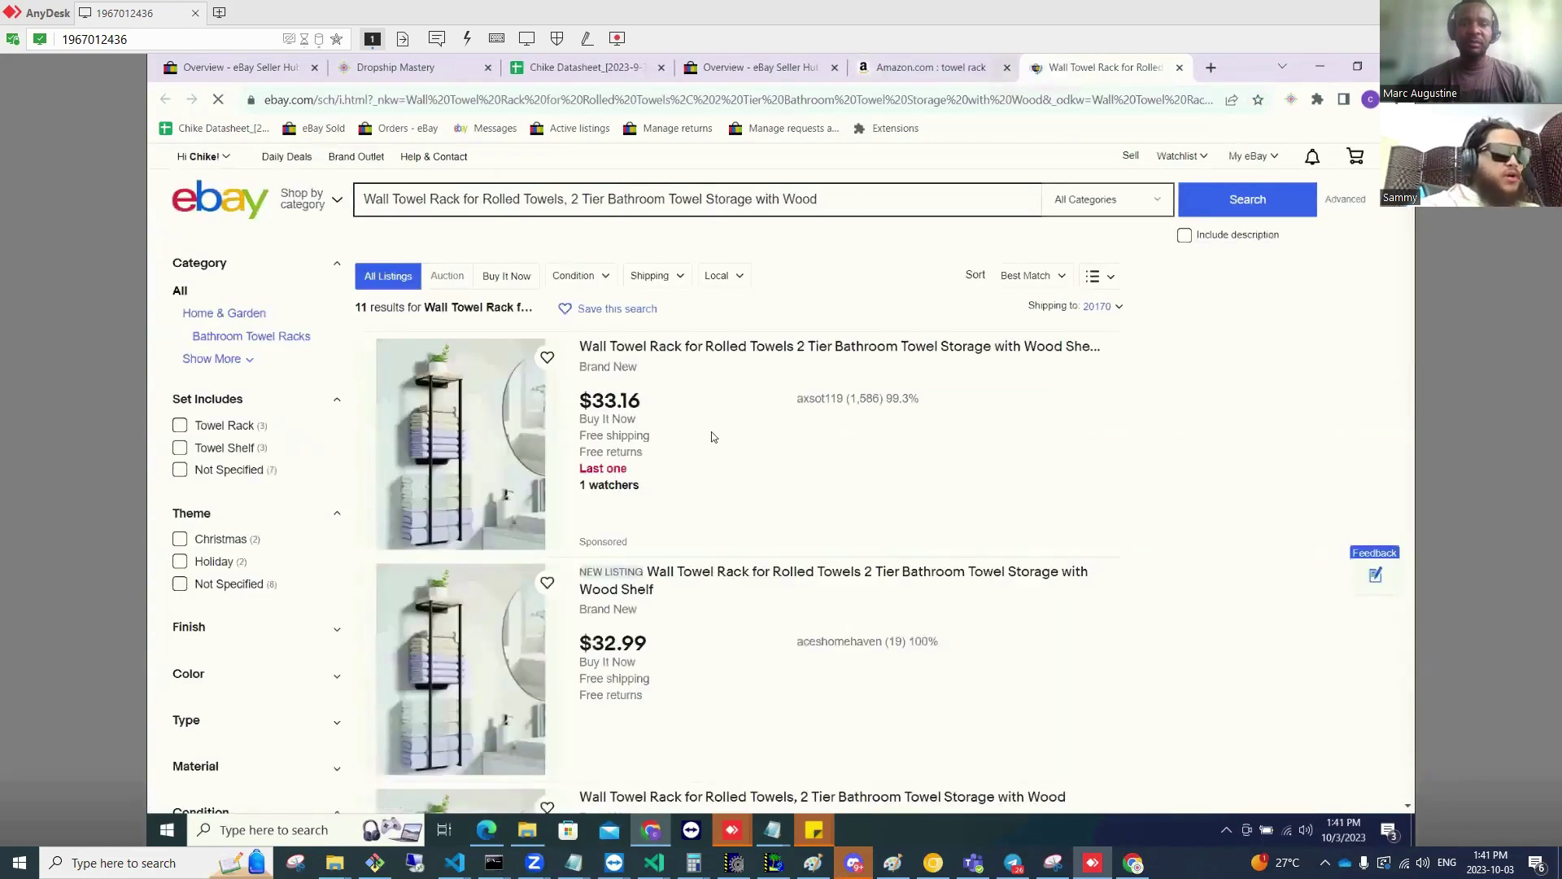
pyautogui.scroll(-1, 949, 324)
pyautogui.click(949, 323)
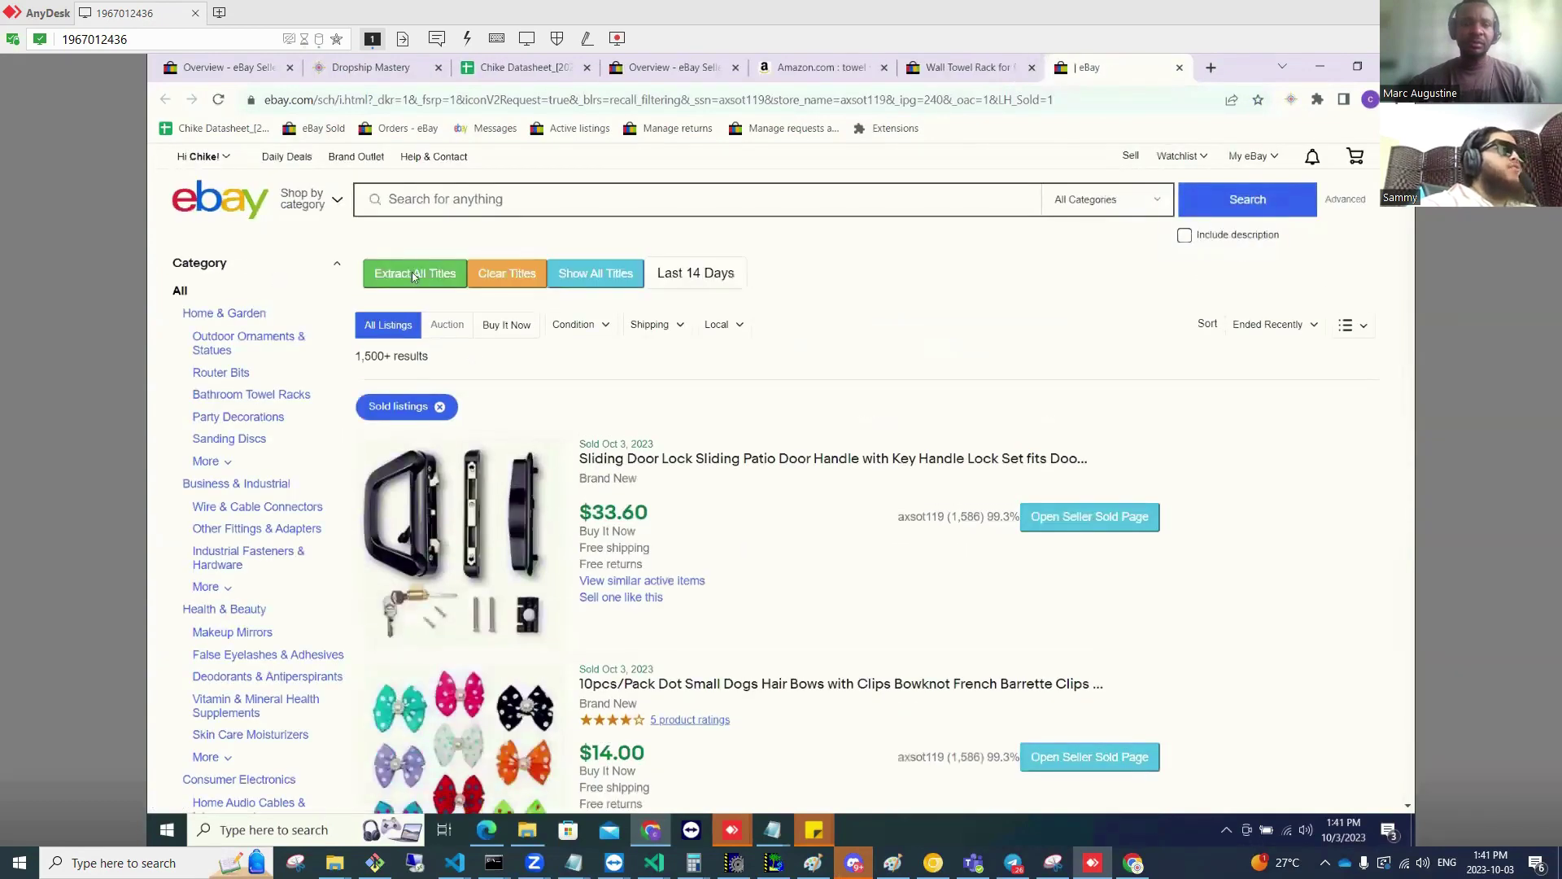
# Show all the titles extracted from the seller's sold items, enlarge the list, copy all keywords and close it
pyautogui.click(610, 273)
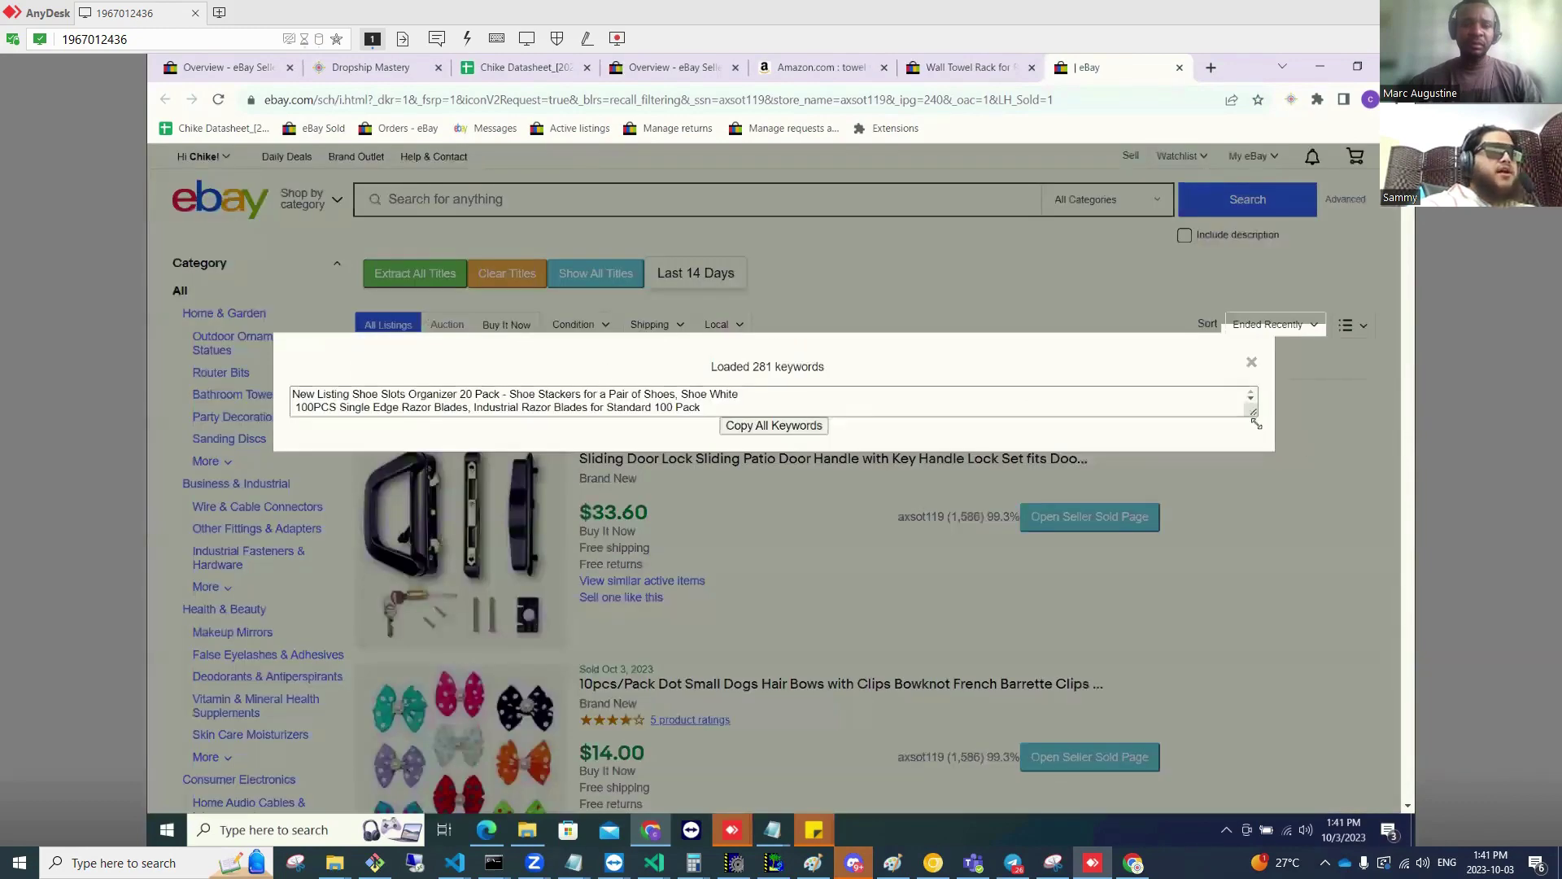
pyautogui.moveTo(1253, 412); pyautogui.dragTo(1290, 575)
pyautogui.click(774, 584)
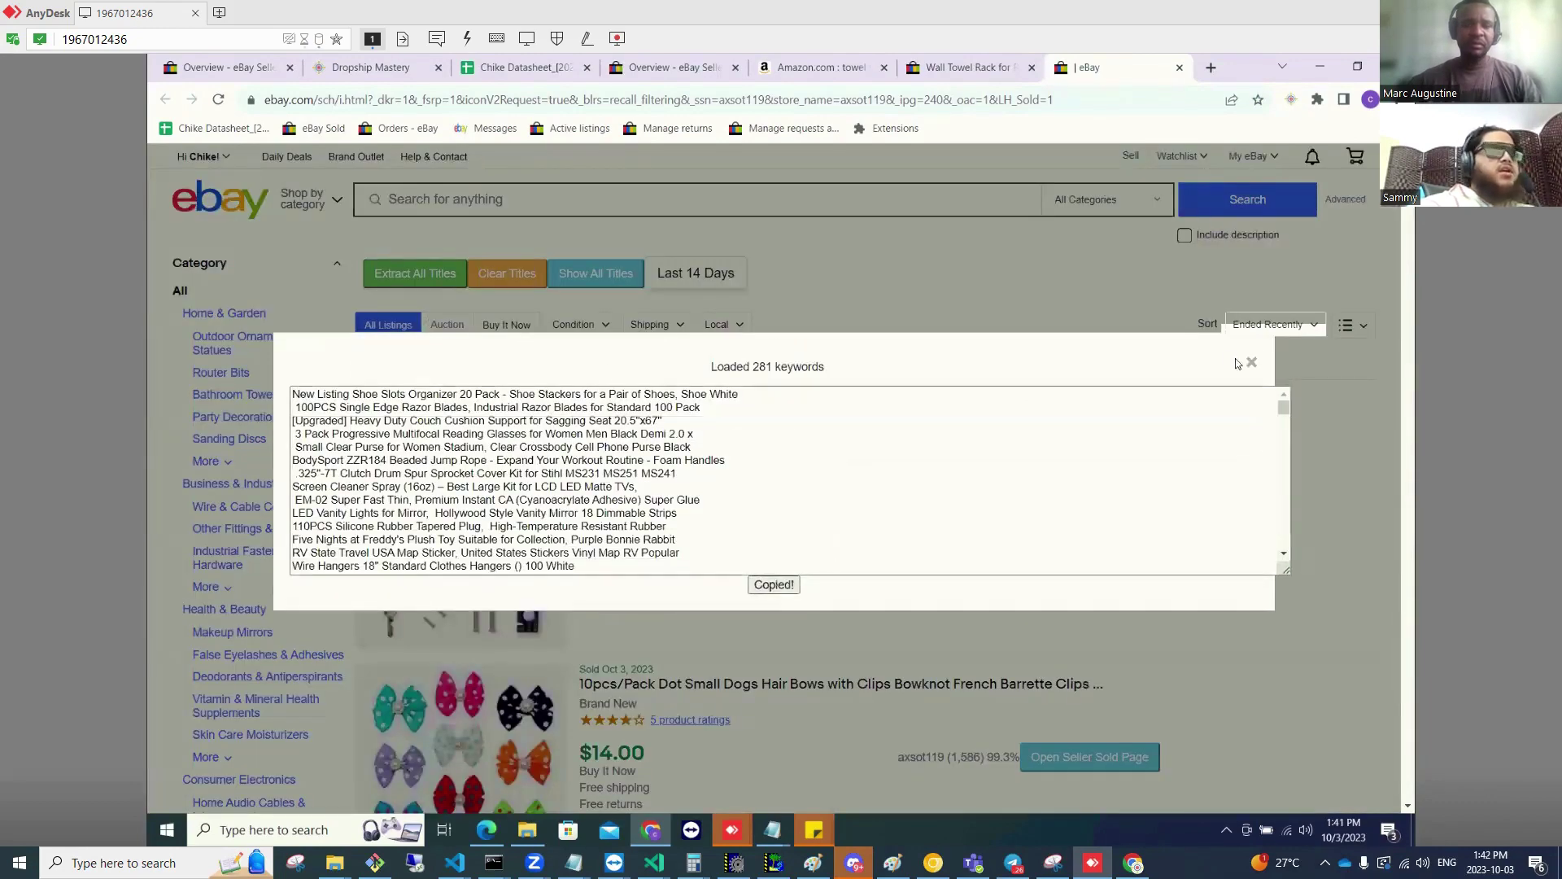
pyautogui.click(1253, 364)
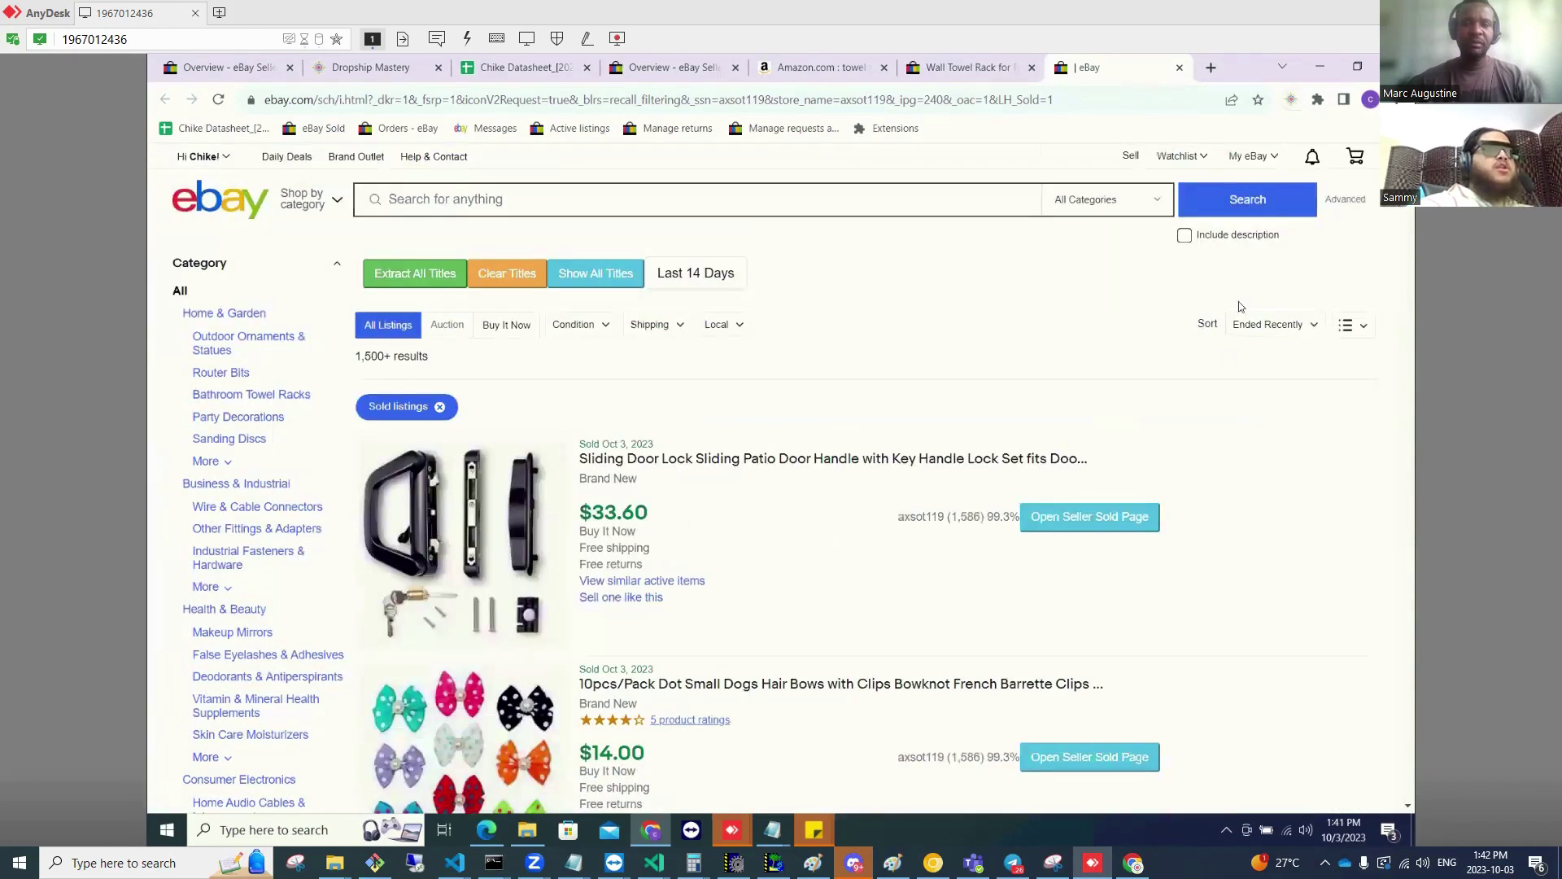
# Open the extension's Product Hunter, paste and import the copied titles as search terms, and start the title search
pyautogui.click(1291, 100)
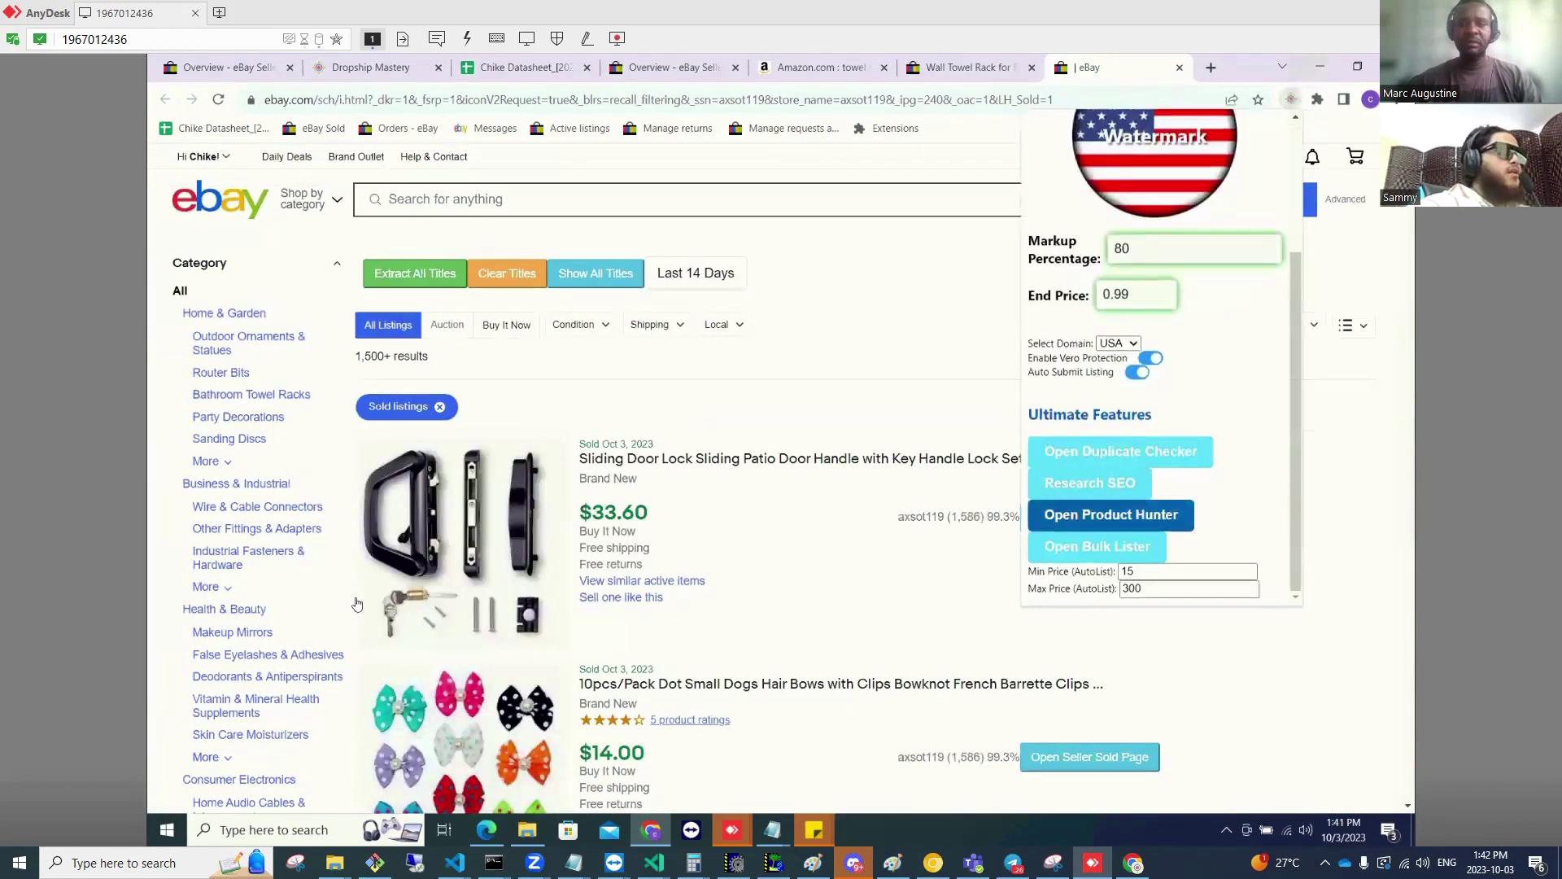
pyautogui.click(1110, 513)
pyautogui.scroll(-3, 390, 621)
pyautogui.click(390, 621)
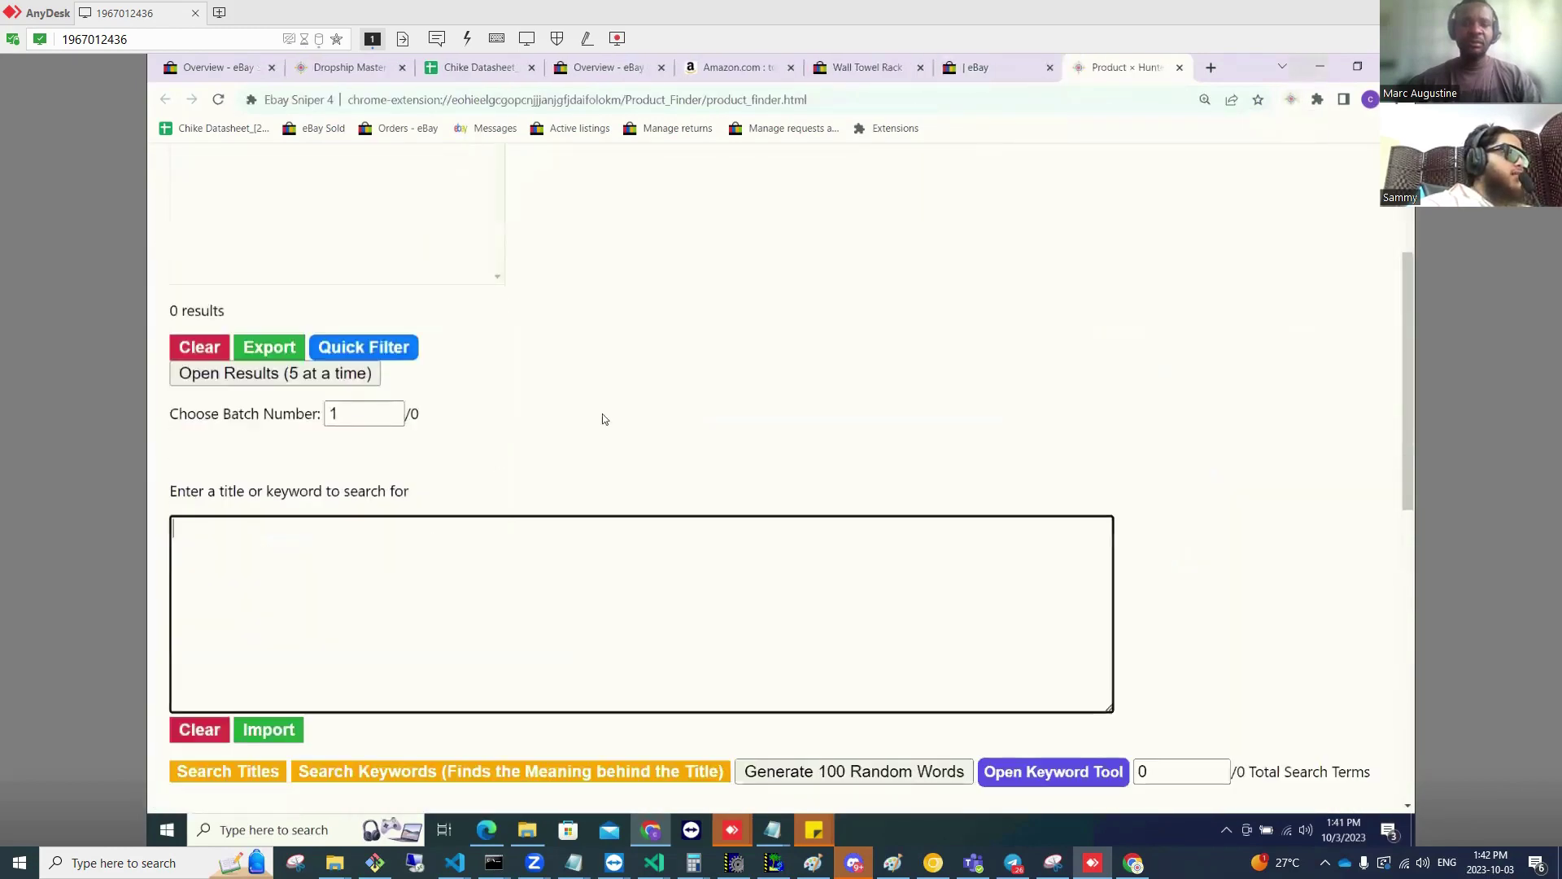
pyautogui.hotkey('ctrl', 'v')
pyautogui.click(271, 731)
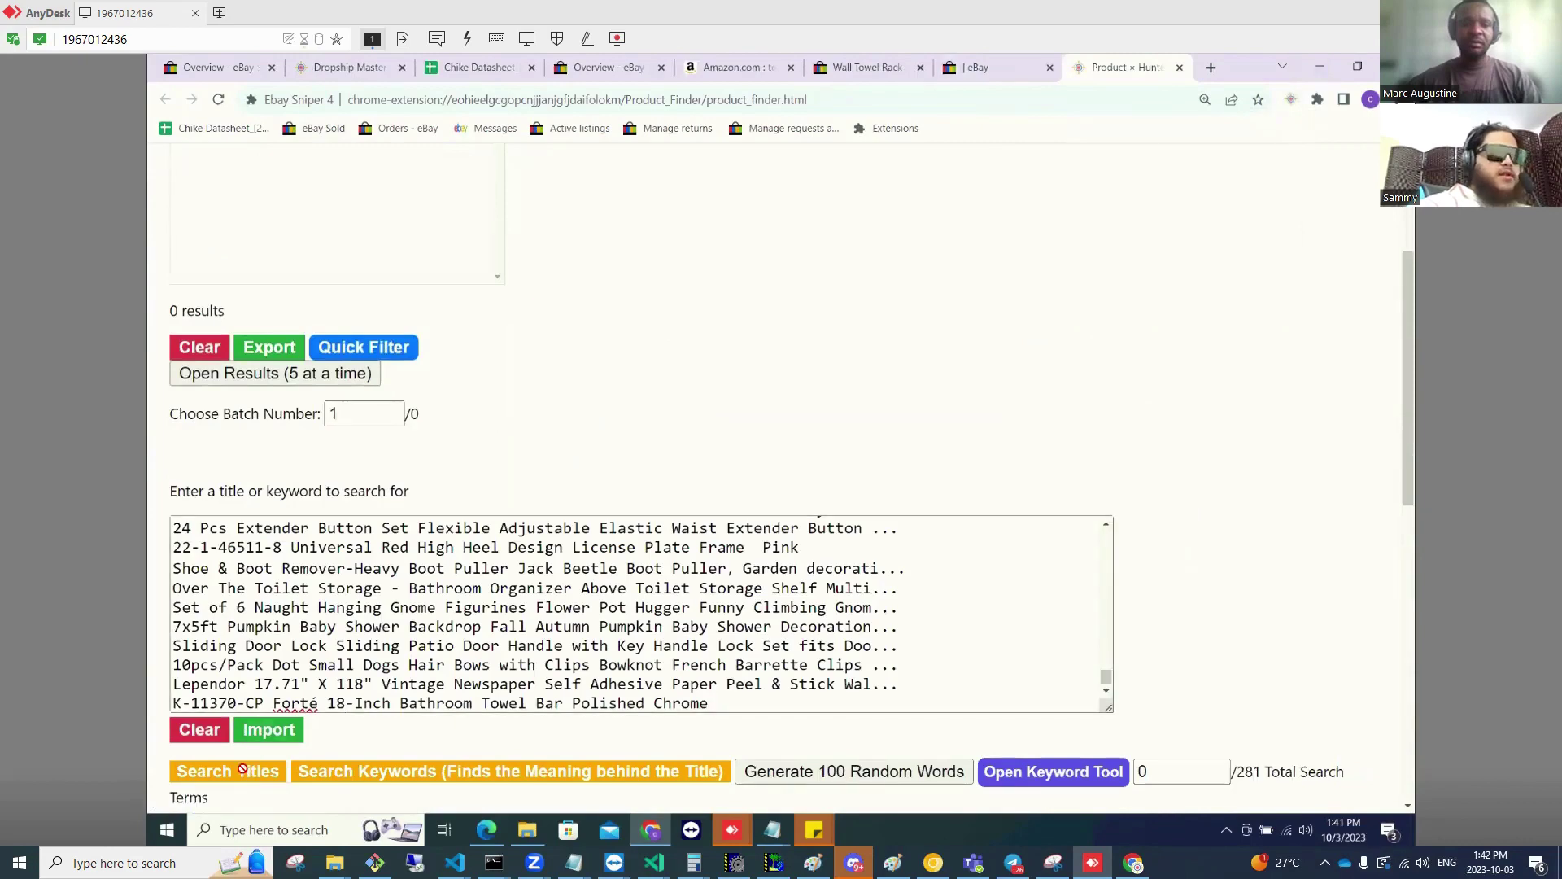
pyautogui.click(244, 772)
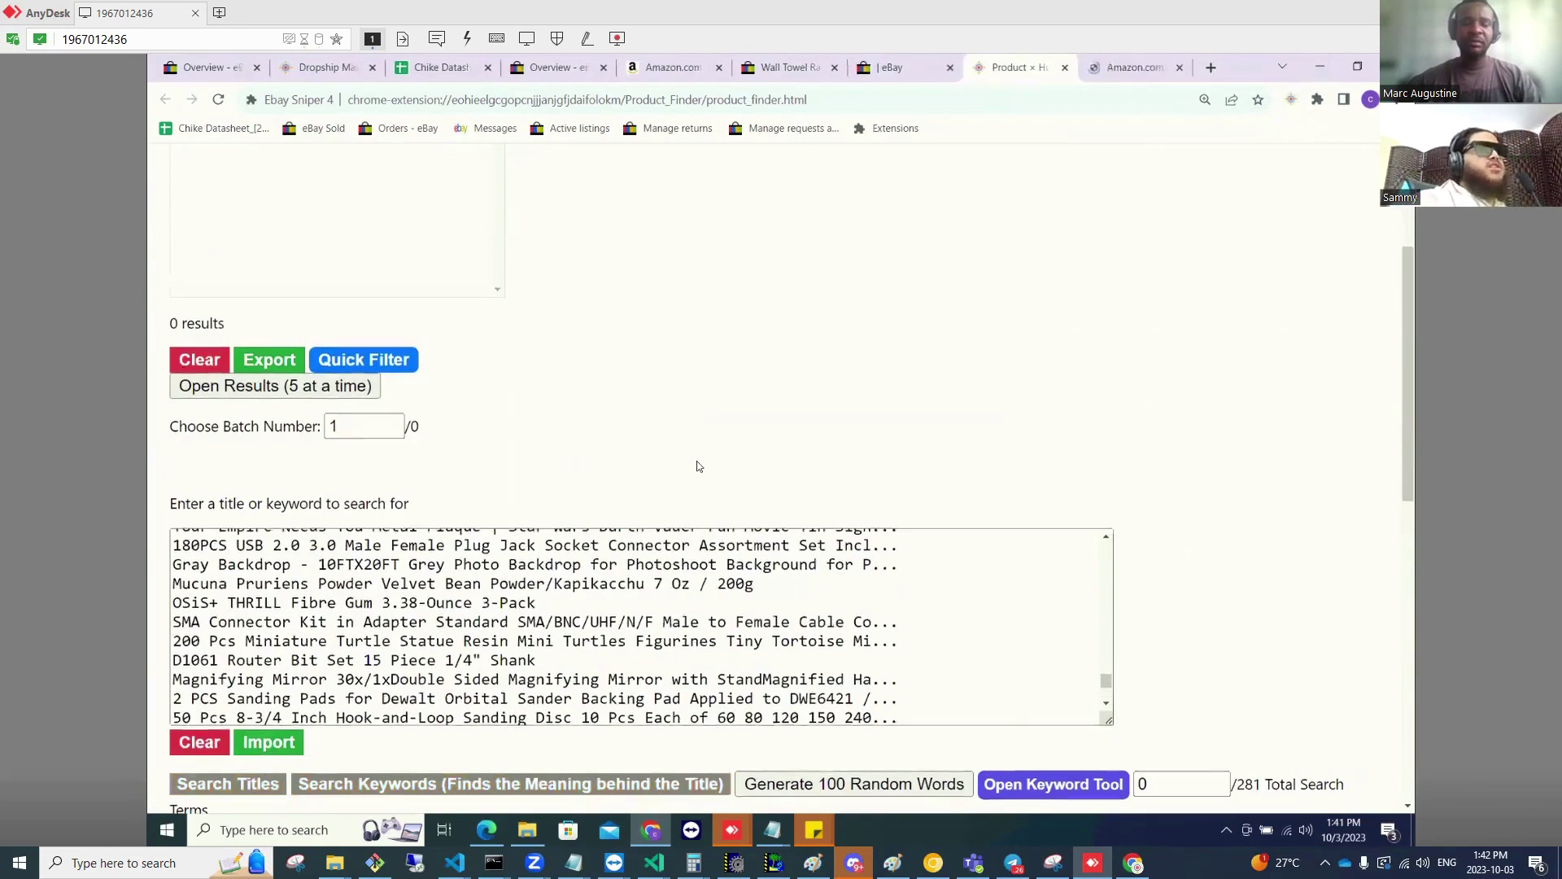
pyautogui.scroll(3, 723, 467)
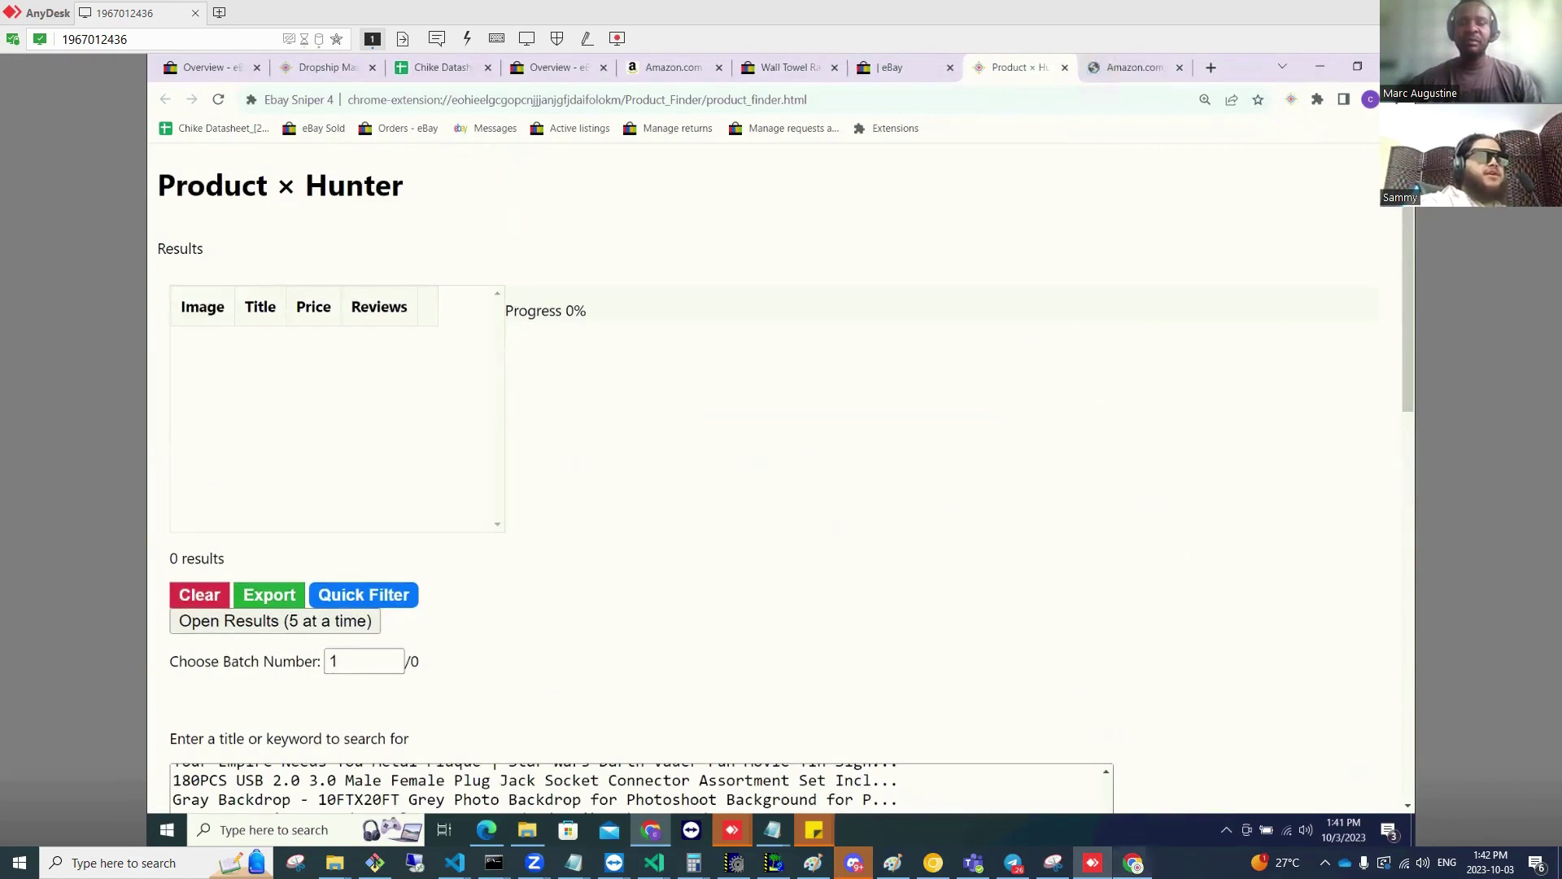
# Switch to the local Chrome window and read the PDF on optimizing eBay SEO through return and shipping policies
pyautogui.hotkey('alt', 'Tab')
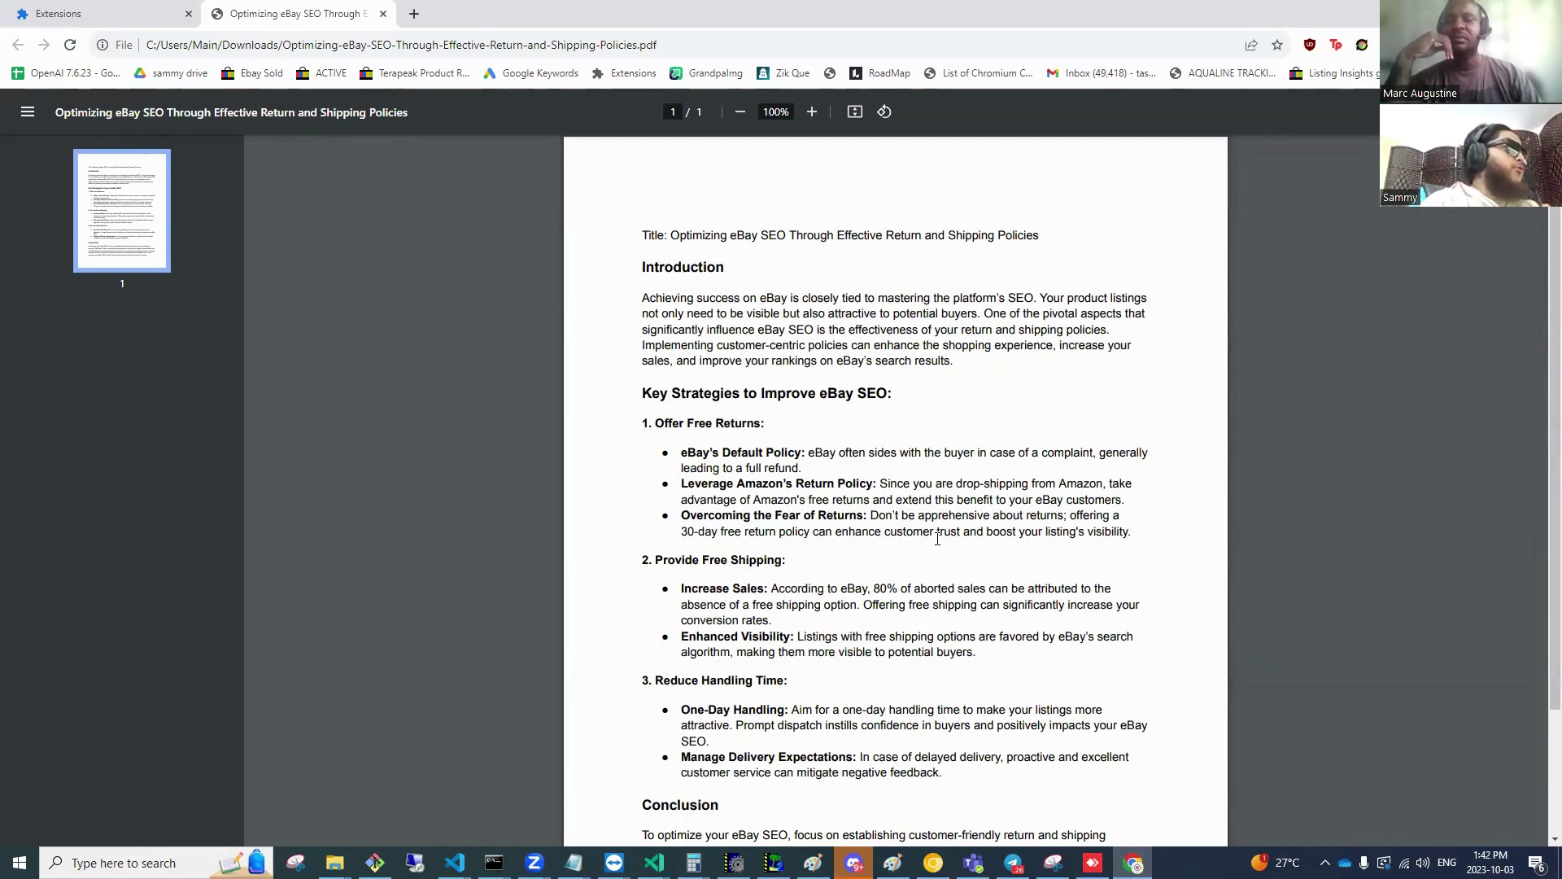
pyautogui.scroll(-2, 953, 573)
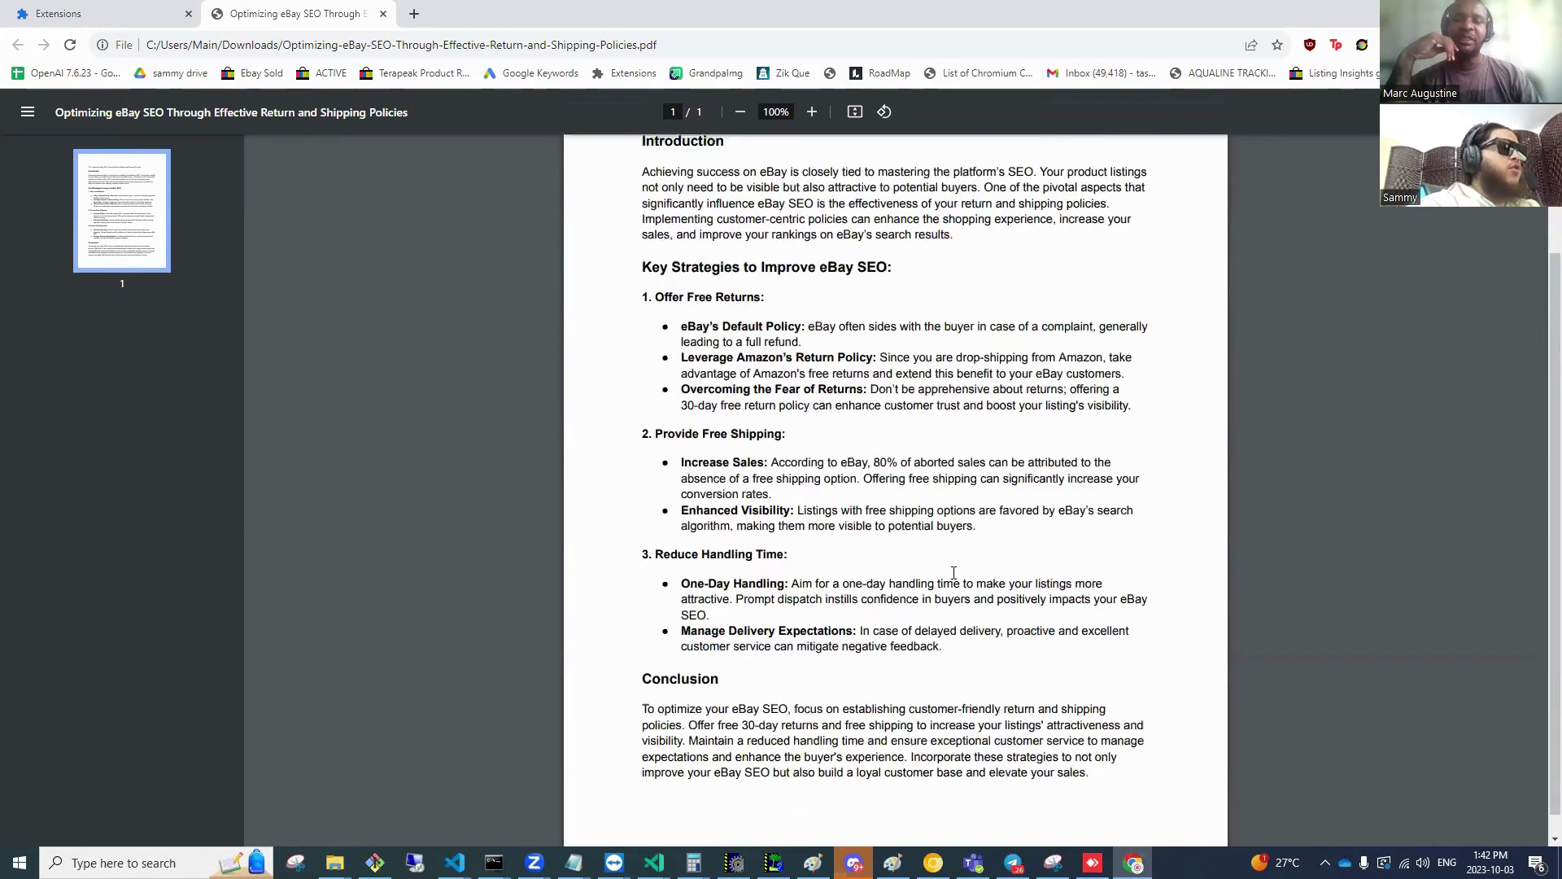
pyautogui.scroll(2, 954, 573)
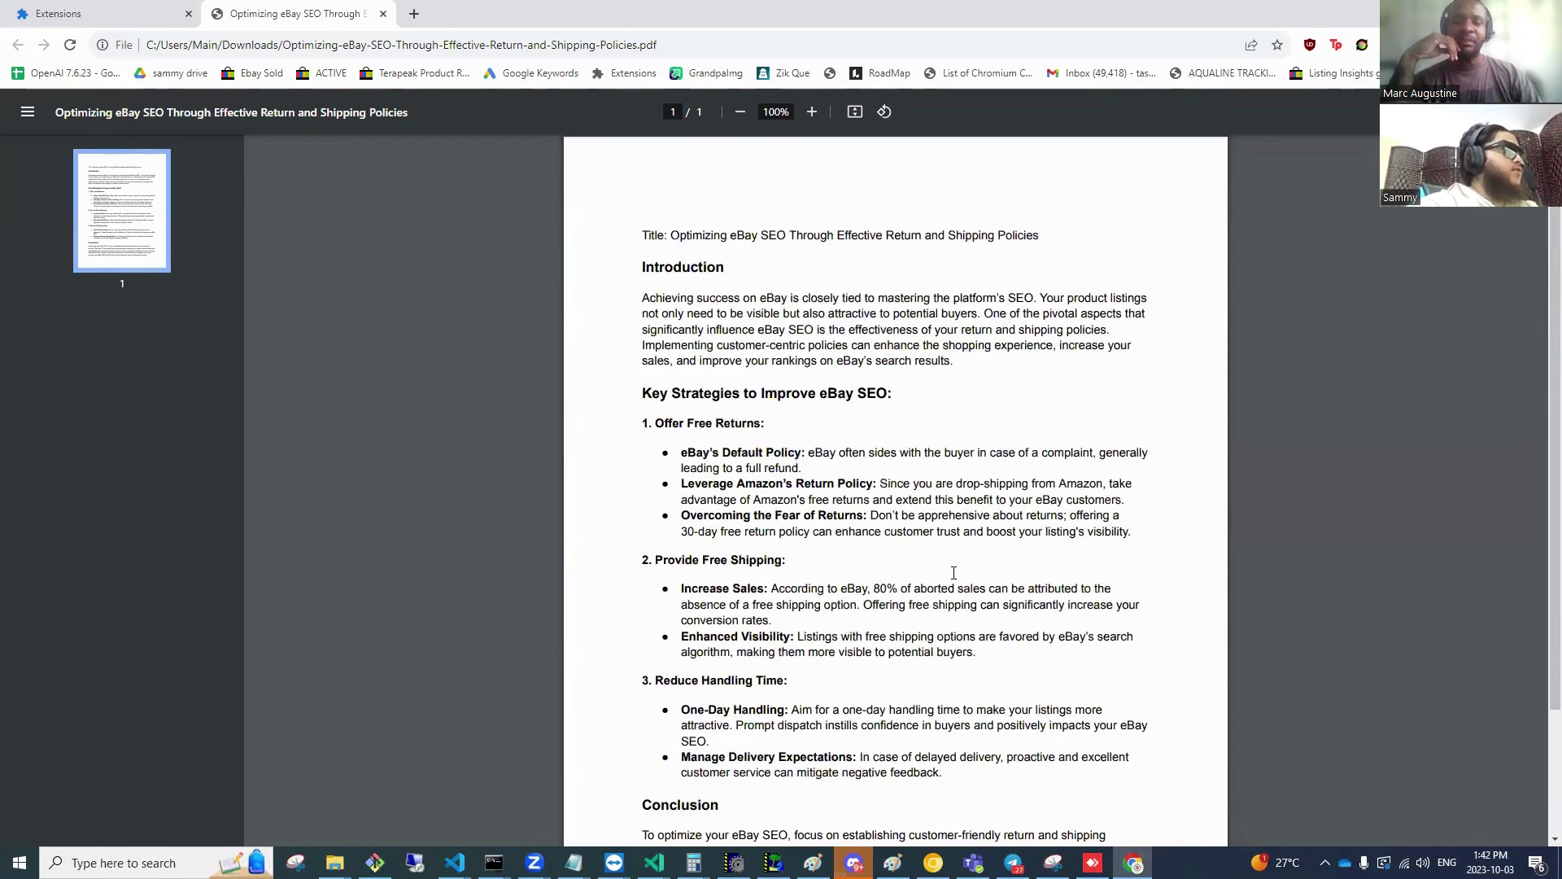
pyautogui.scroll(-2, 953, 578)
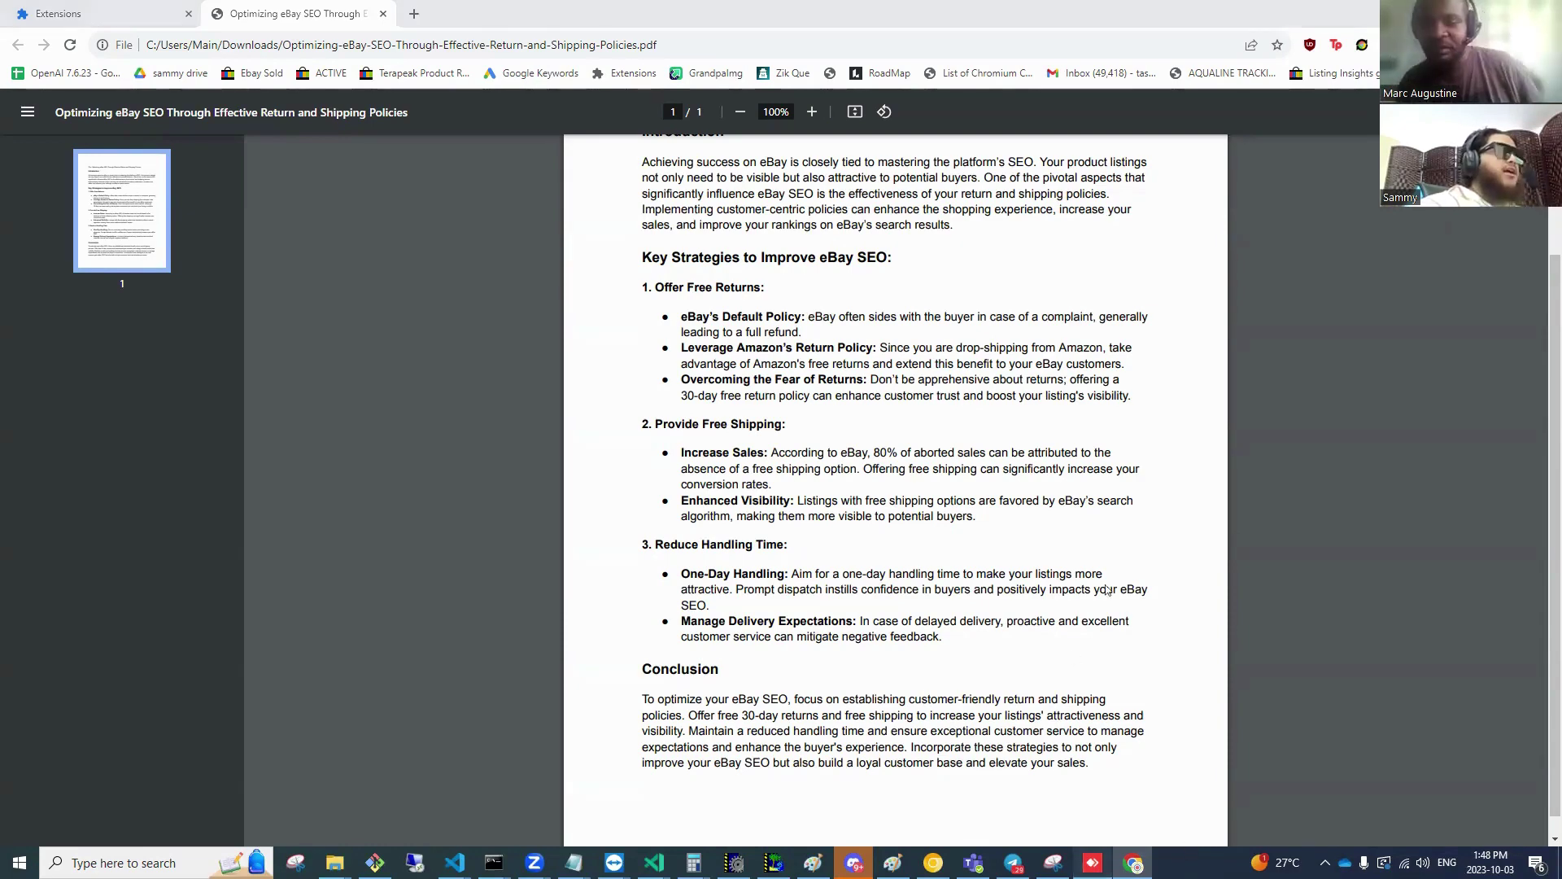
# Check the Product Hunter search progress in the AnyDesk session and return to the eBay SEO PDF
pyautogui.click(1092, 863)
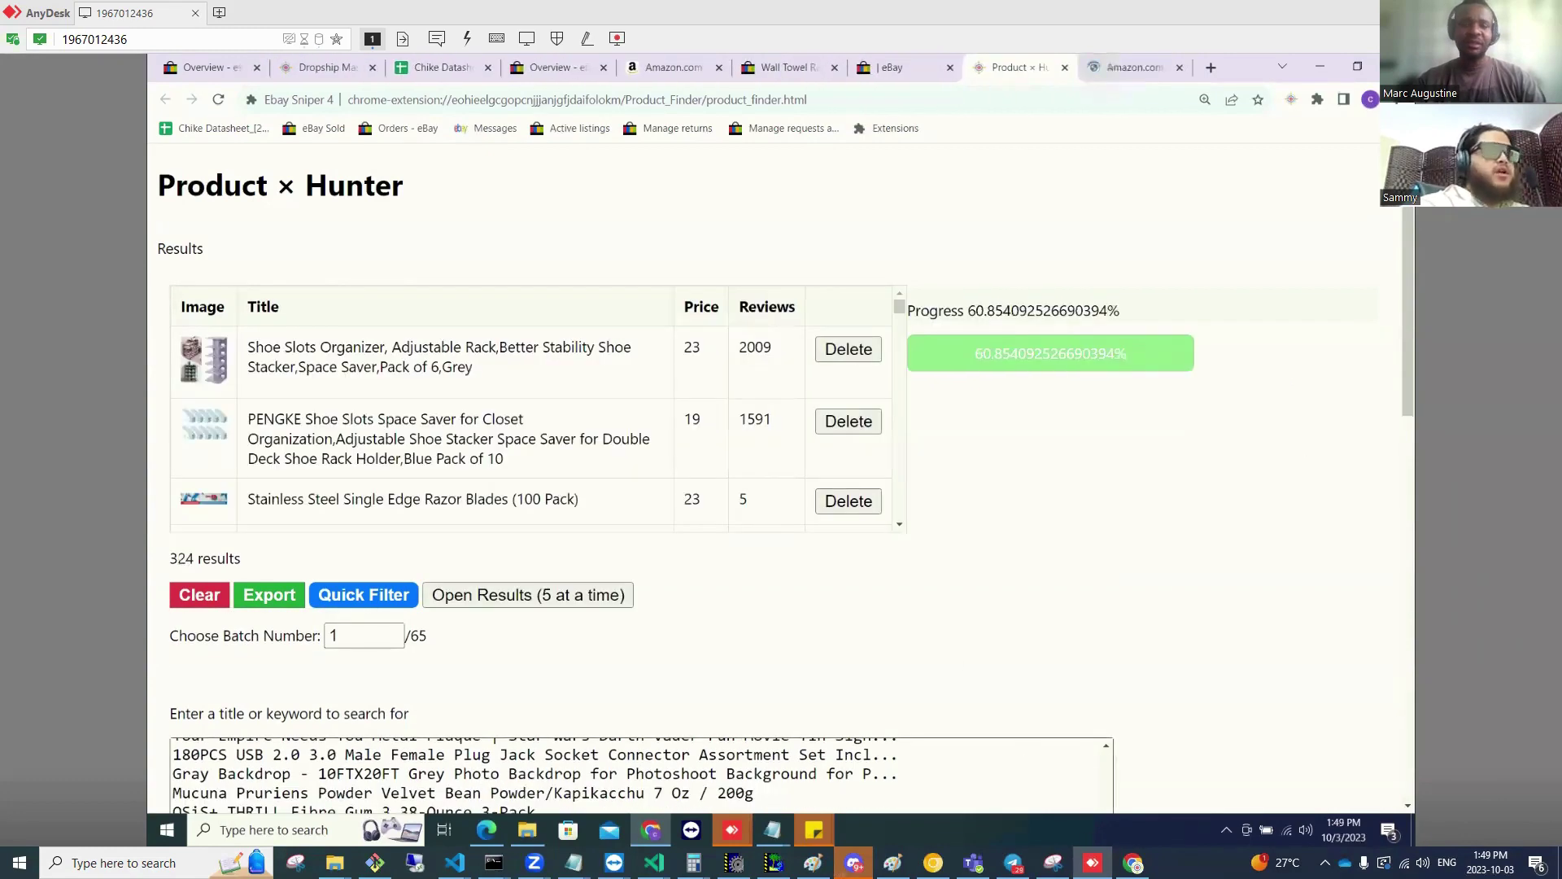
pyautogui.click(1092, 862)
pyautogui.moveTo(906, 501); pyautogui.dragTo(1117, 622)
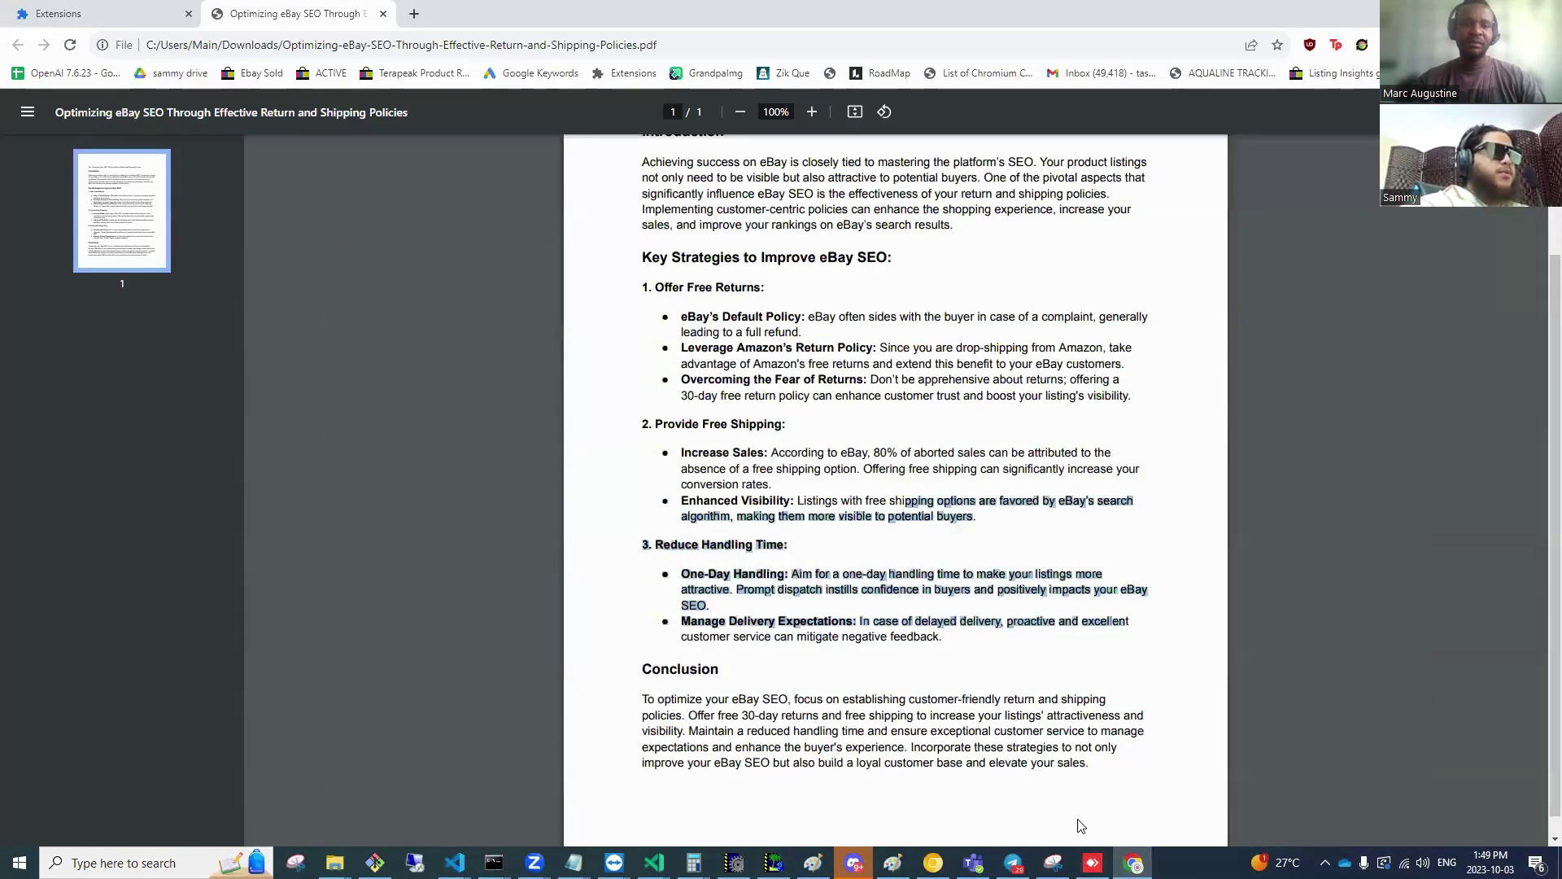
pyautogui.click(1104, 749)
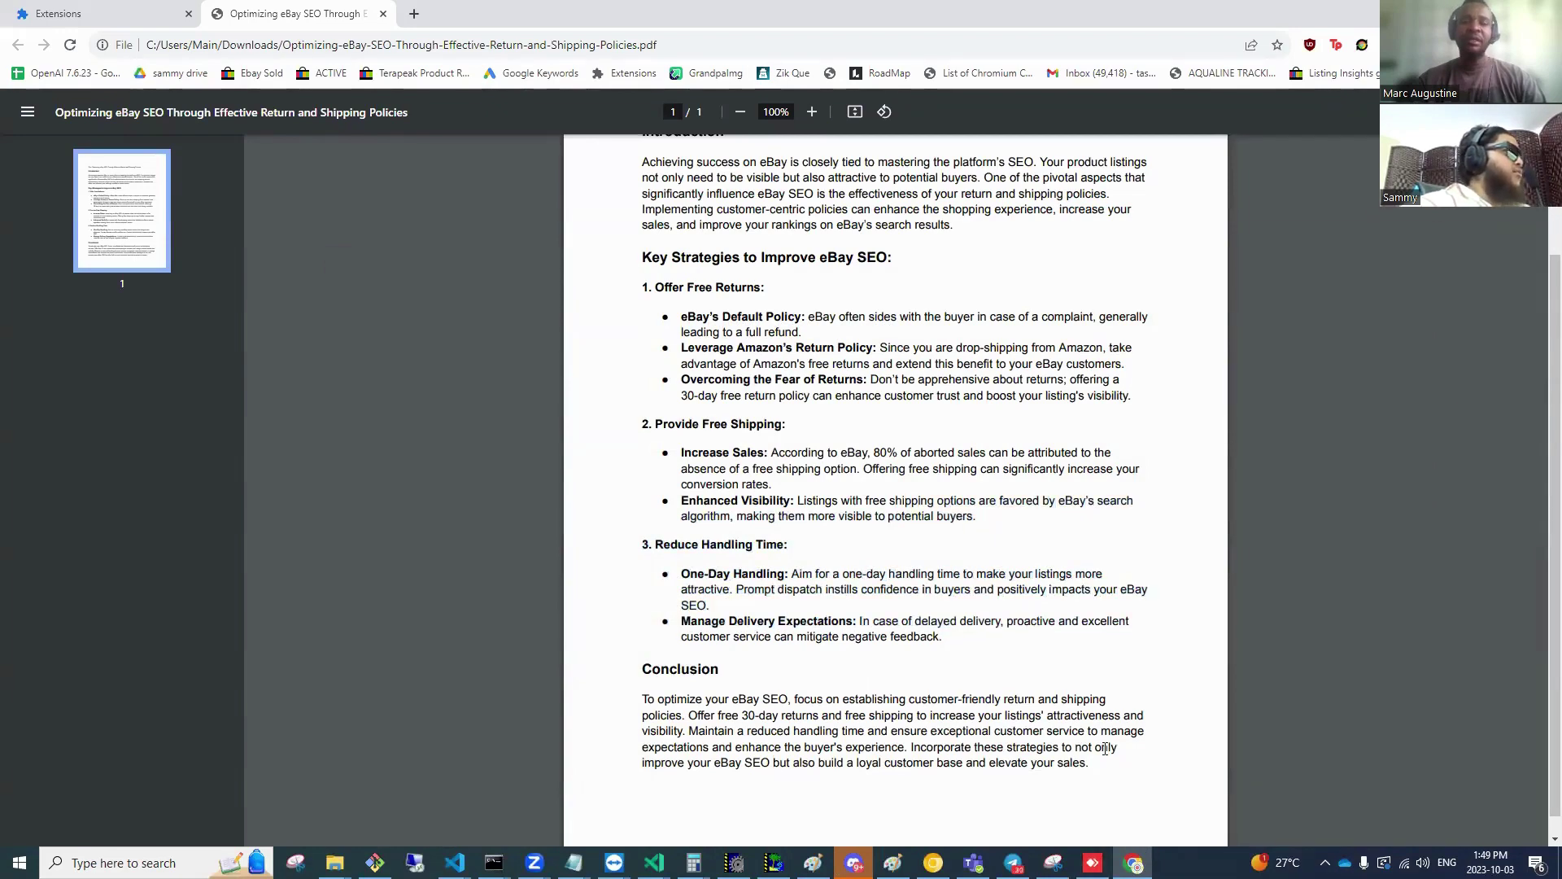
pyautogui.scroll(1, 1102, 750)
pyautogui.scroll(-2, 1102, 750)
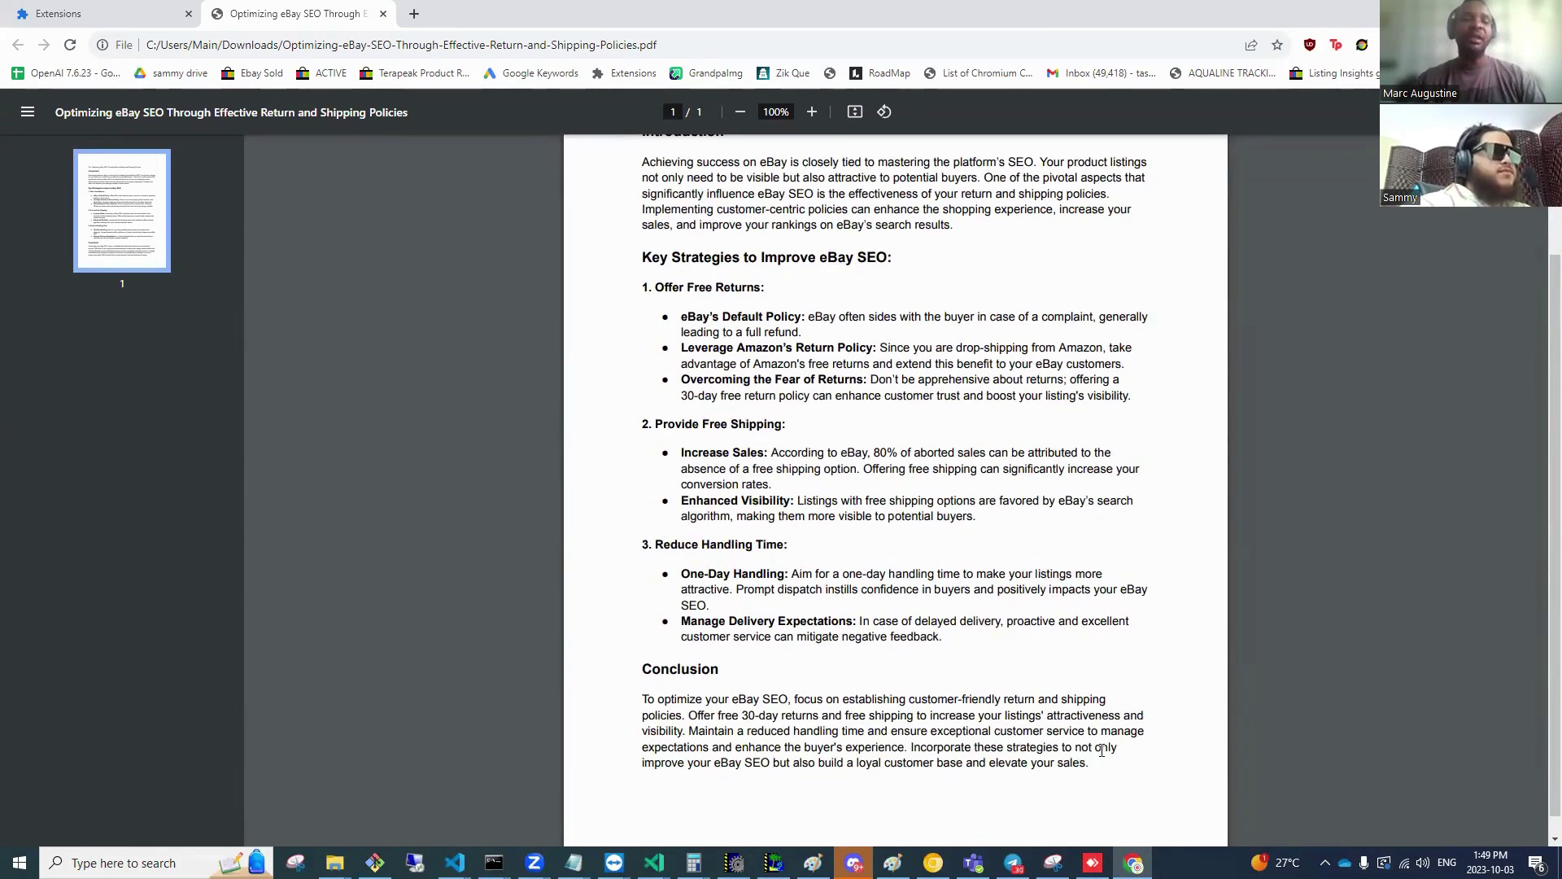
pyautogui.scroll(2, 1100, 741)
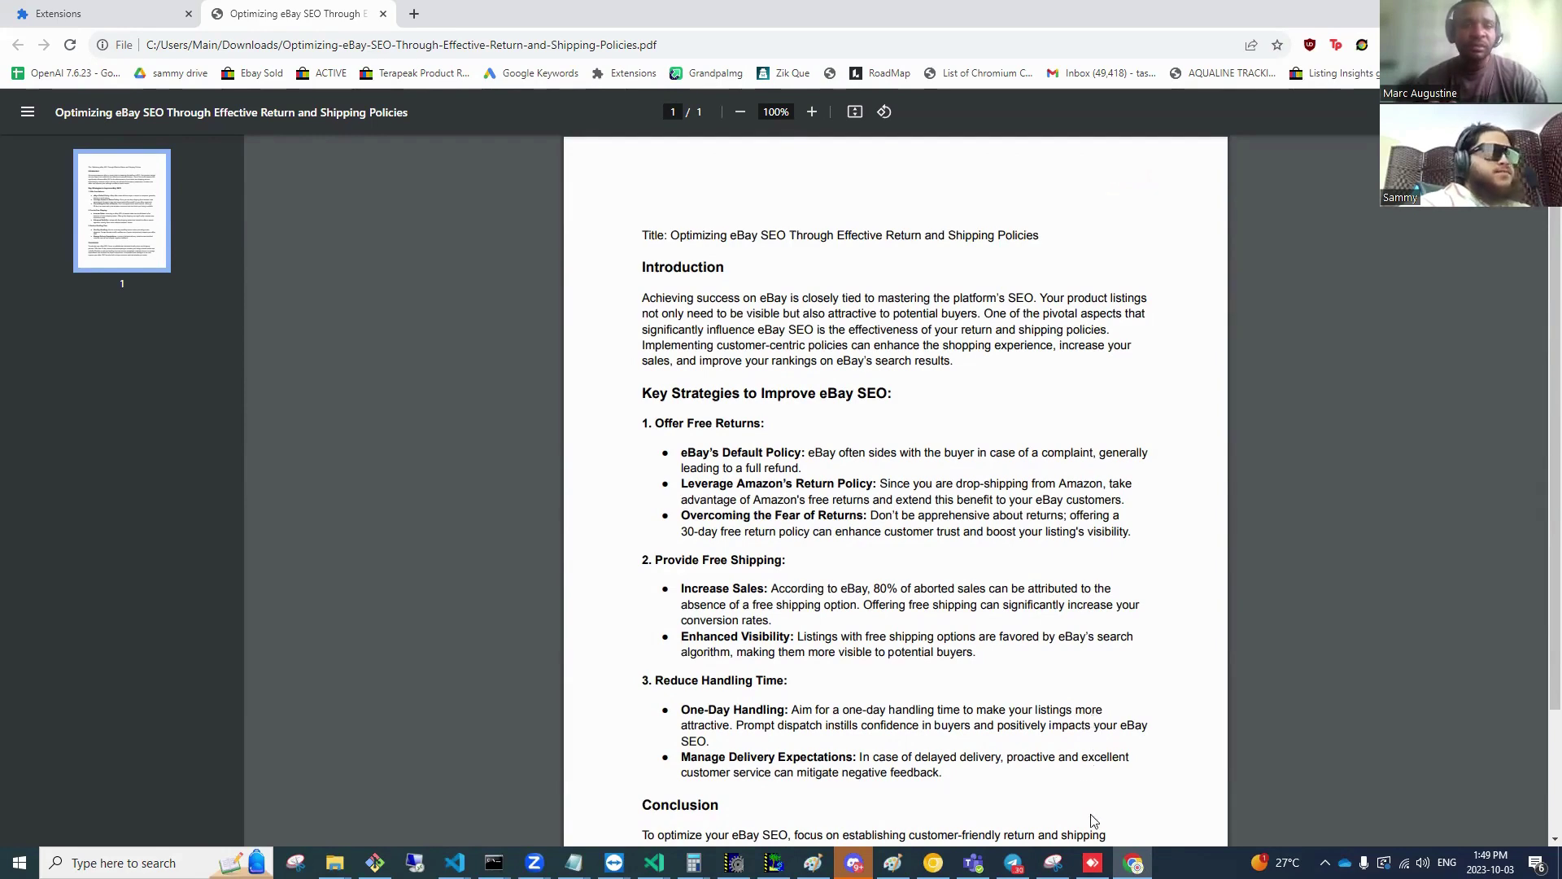
# Switch back to the AnyDesk session and pause the running Product Hunter title search
pyautogui.click(1092, 863)
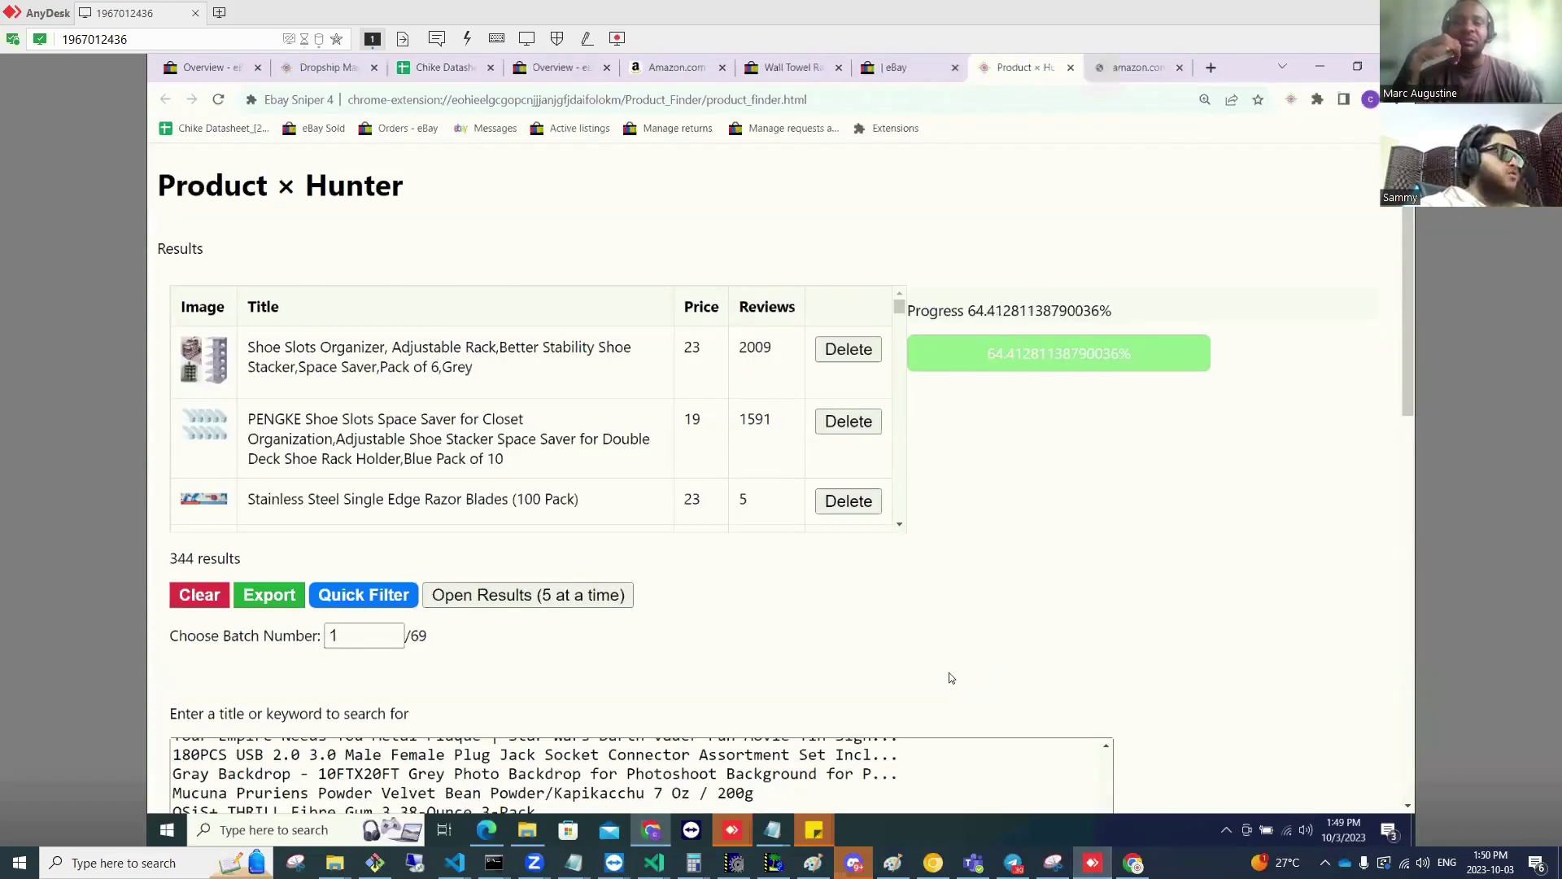
pyautogui.scroll(-2, 1009, 622)
pyautogui.scroll(-8, 1103, 602)
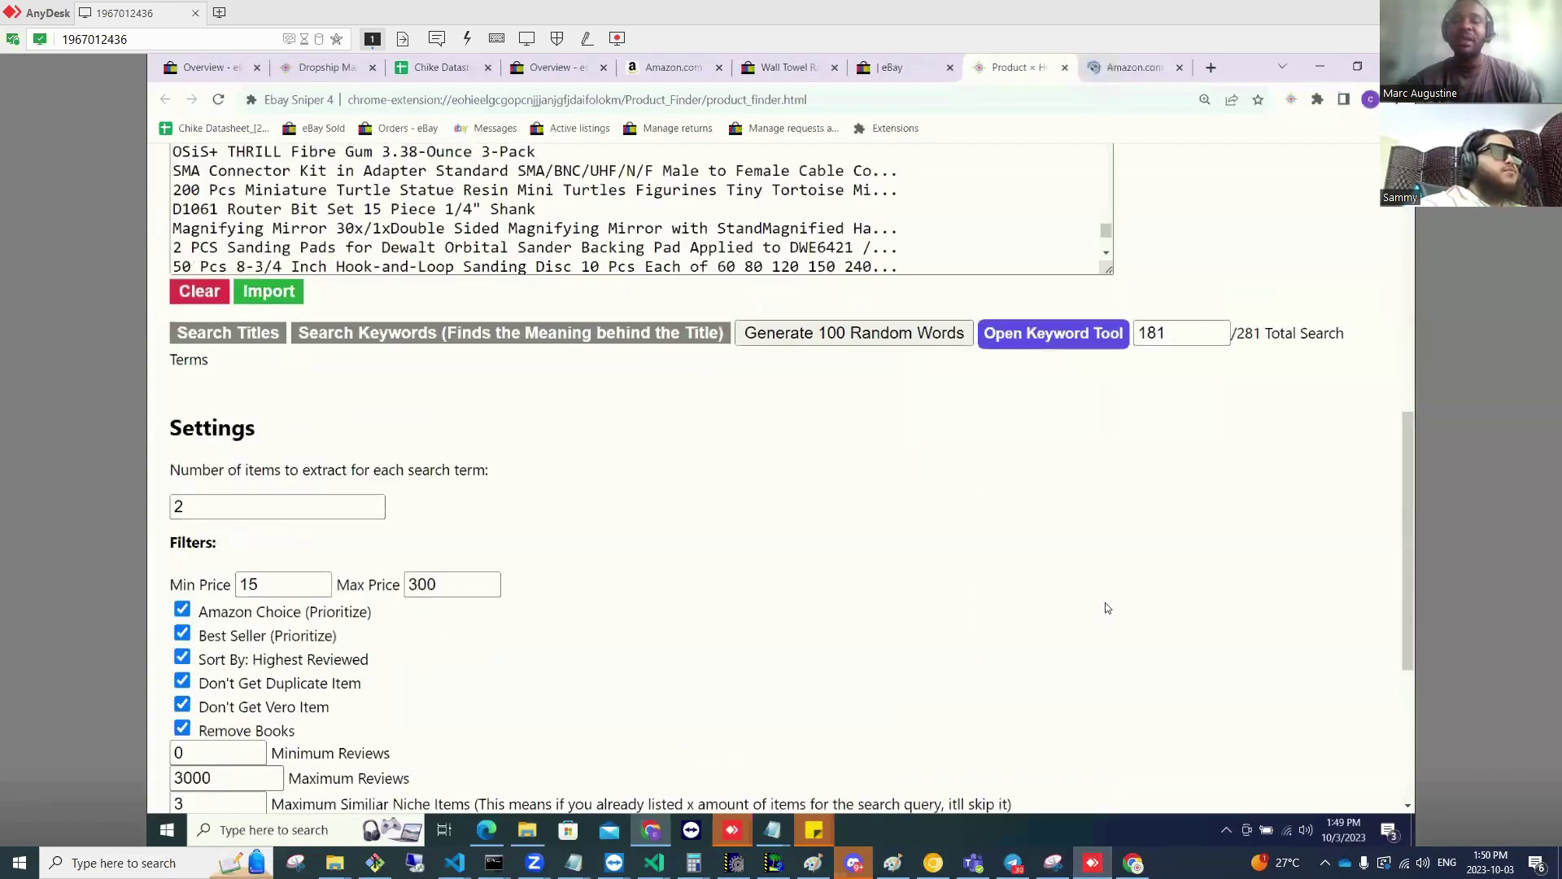
pyautogui.scroll(-1, 659, 661)
pyautogui.scroll(-4, 660, 662)
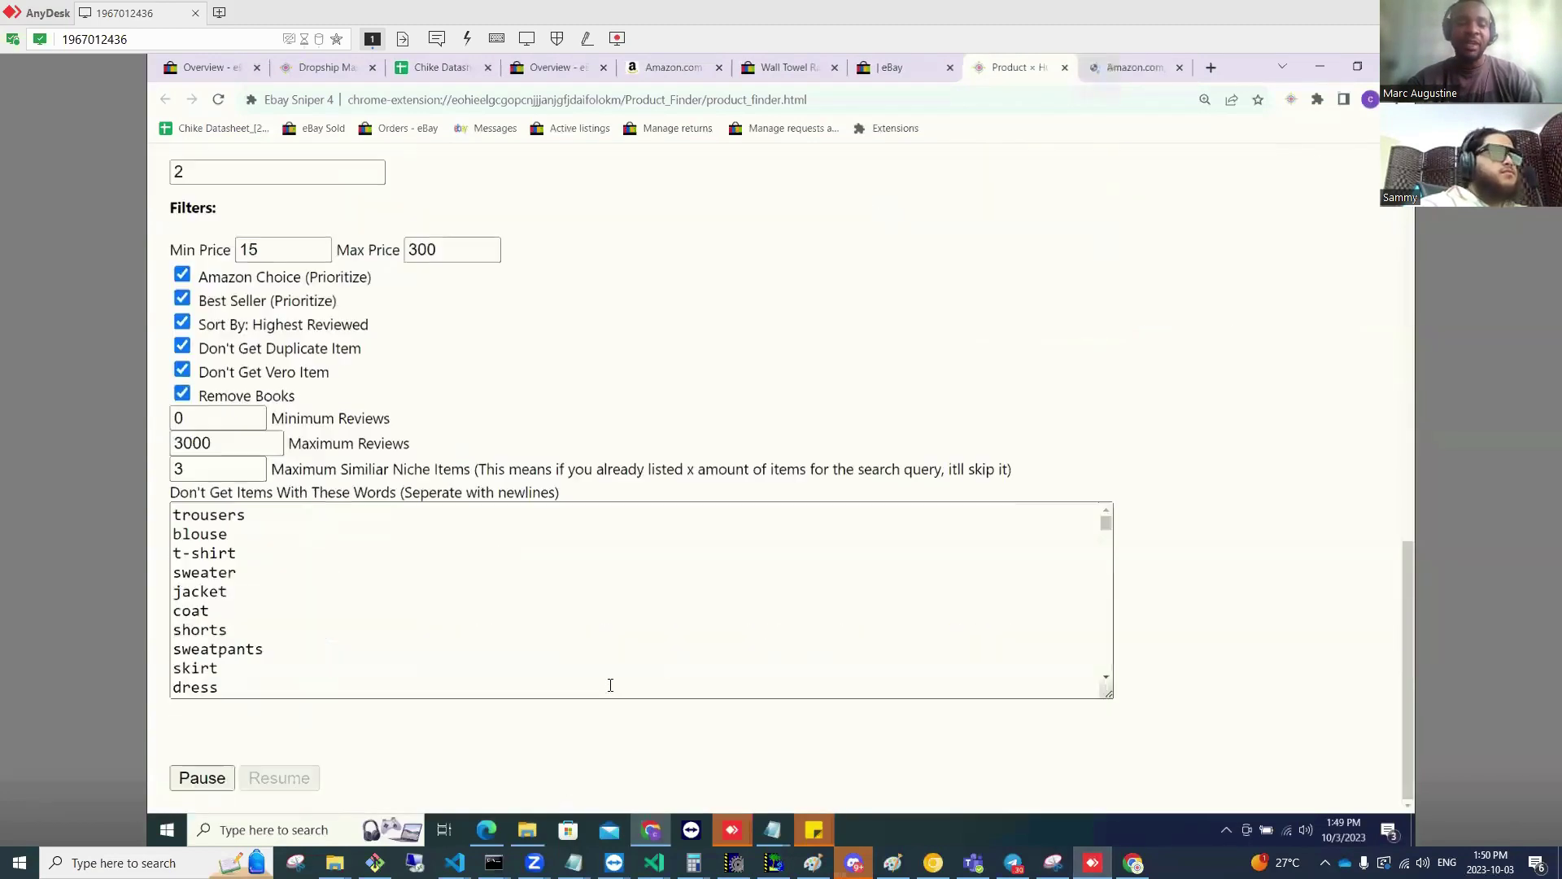
pyautogui.scroll(-3, 614, 684)
pyautogui.click(202, 778)
# Export the Product Hunter results as Amazon links and copy all of them
pyautogui.scroll(15, 493, 610)
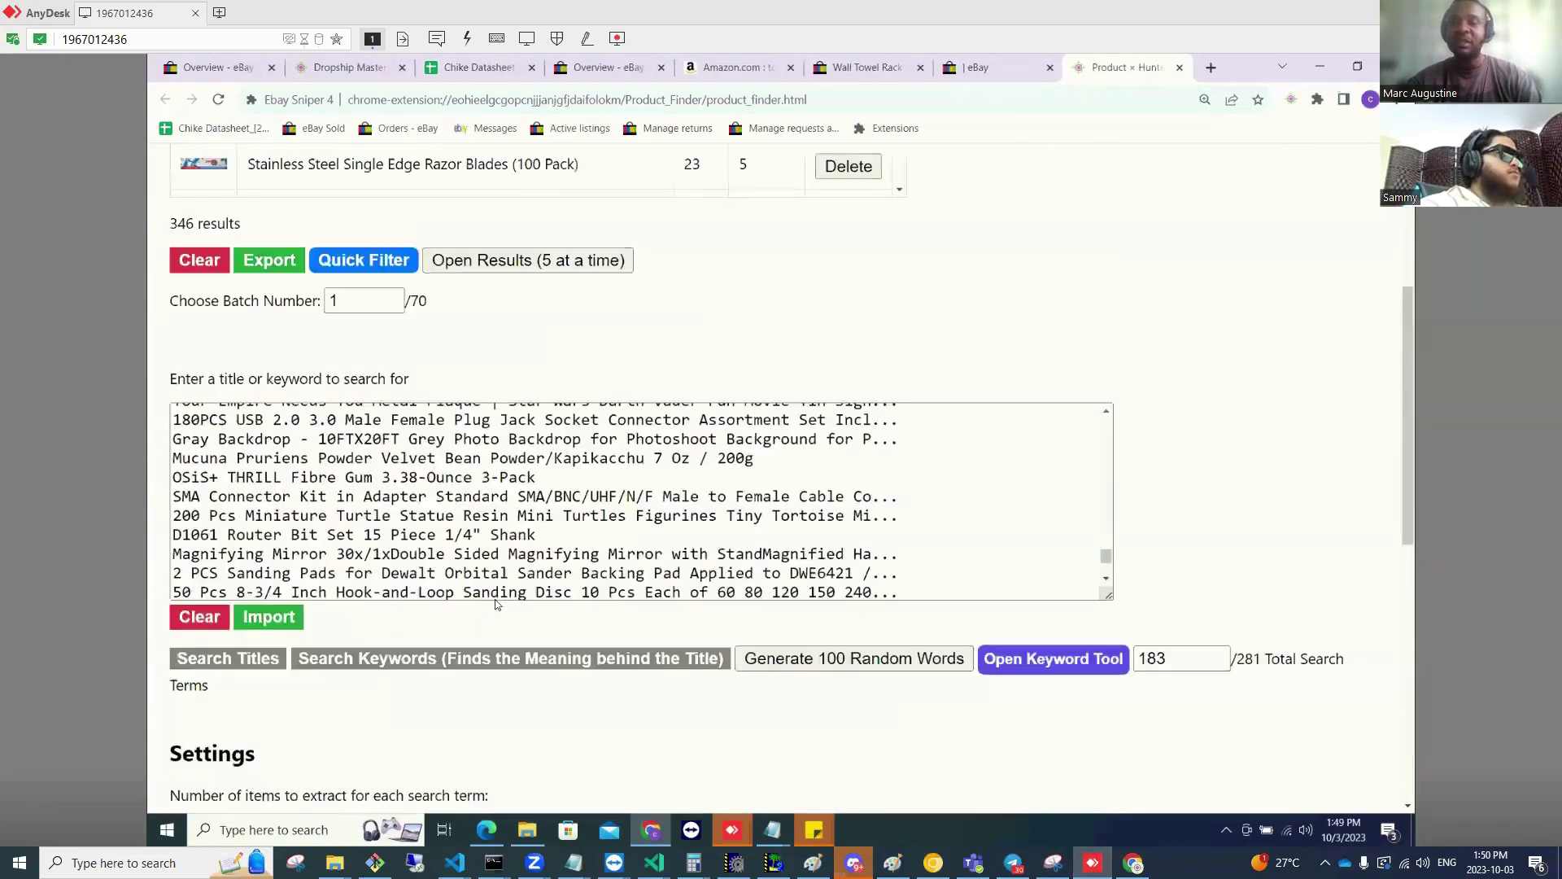
pyautogui.click(290, 596)
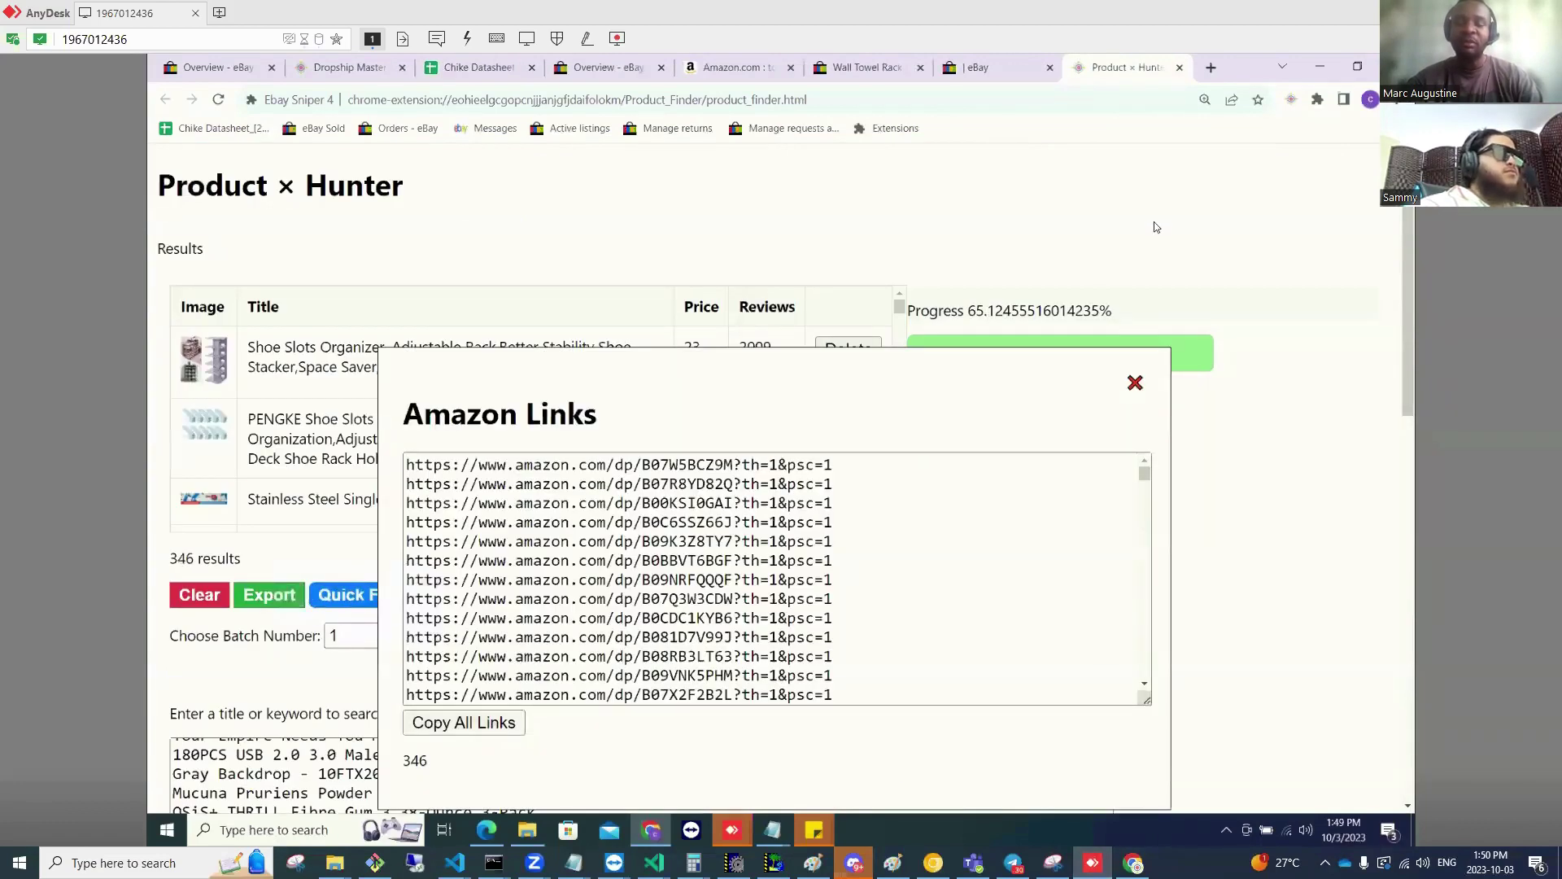
pyautogui.click(494, 721)
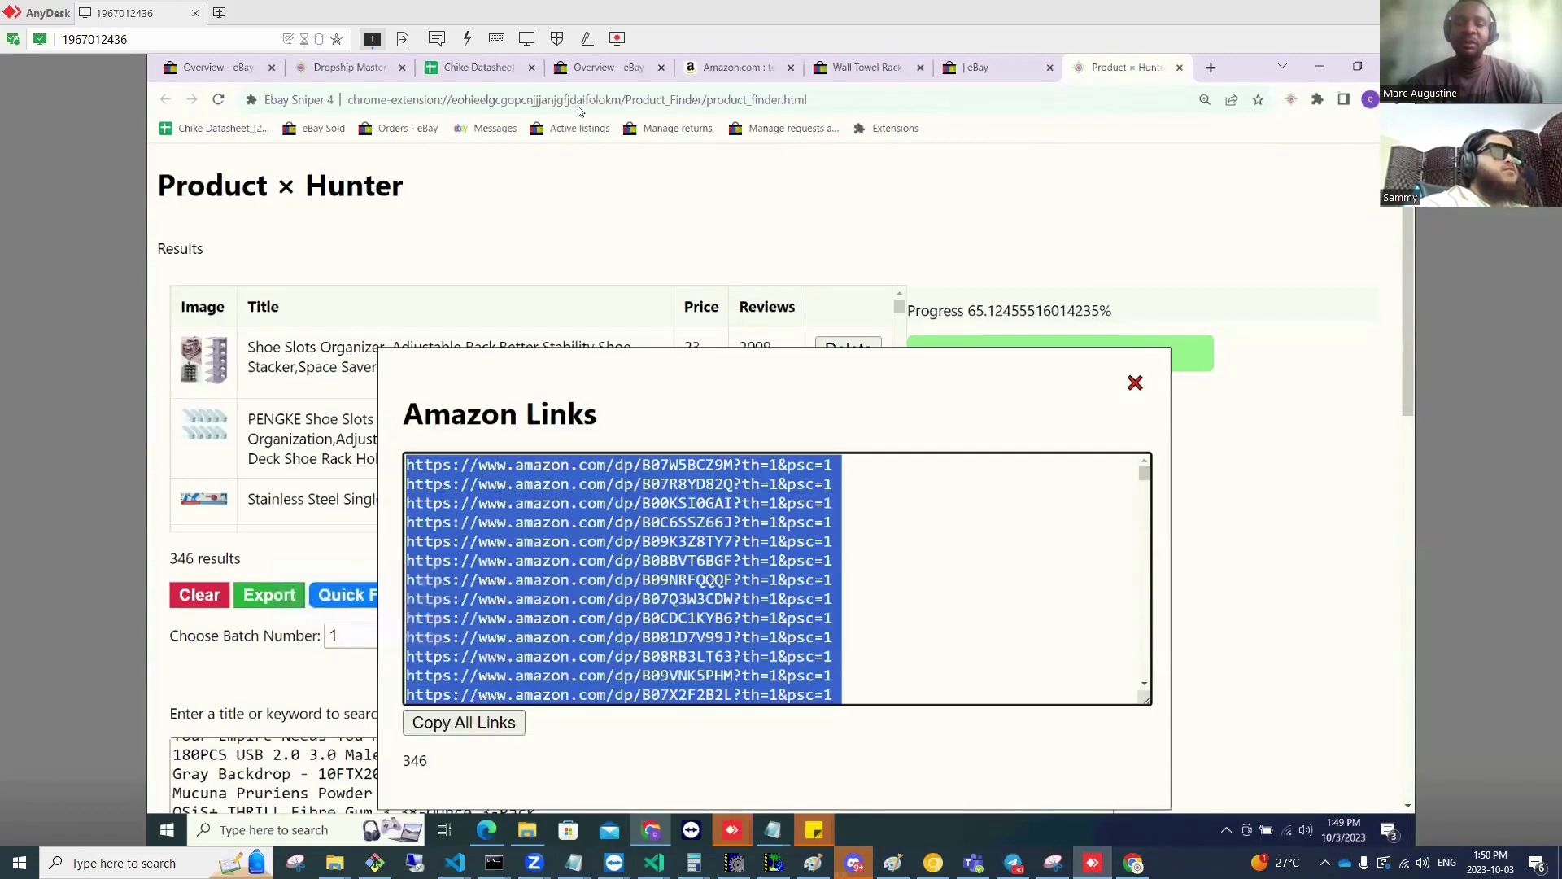
# Close the browser tabs between the eBay Seller Hub overview and Product Hunter, leaving only those two open
pyautogui.click(402, 67)
pyautogui.click(402, 67)
pyautogui.click(402, 67)
pyautogui.click(402, 68)
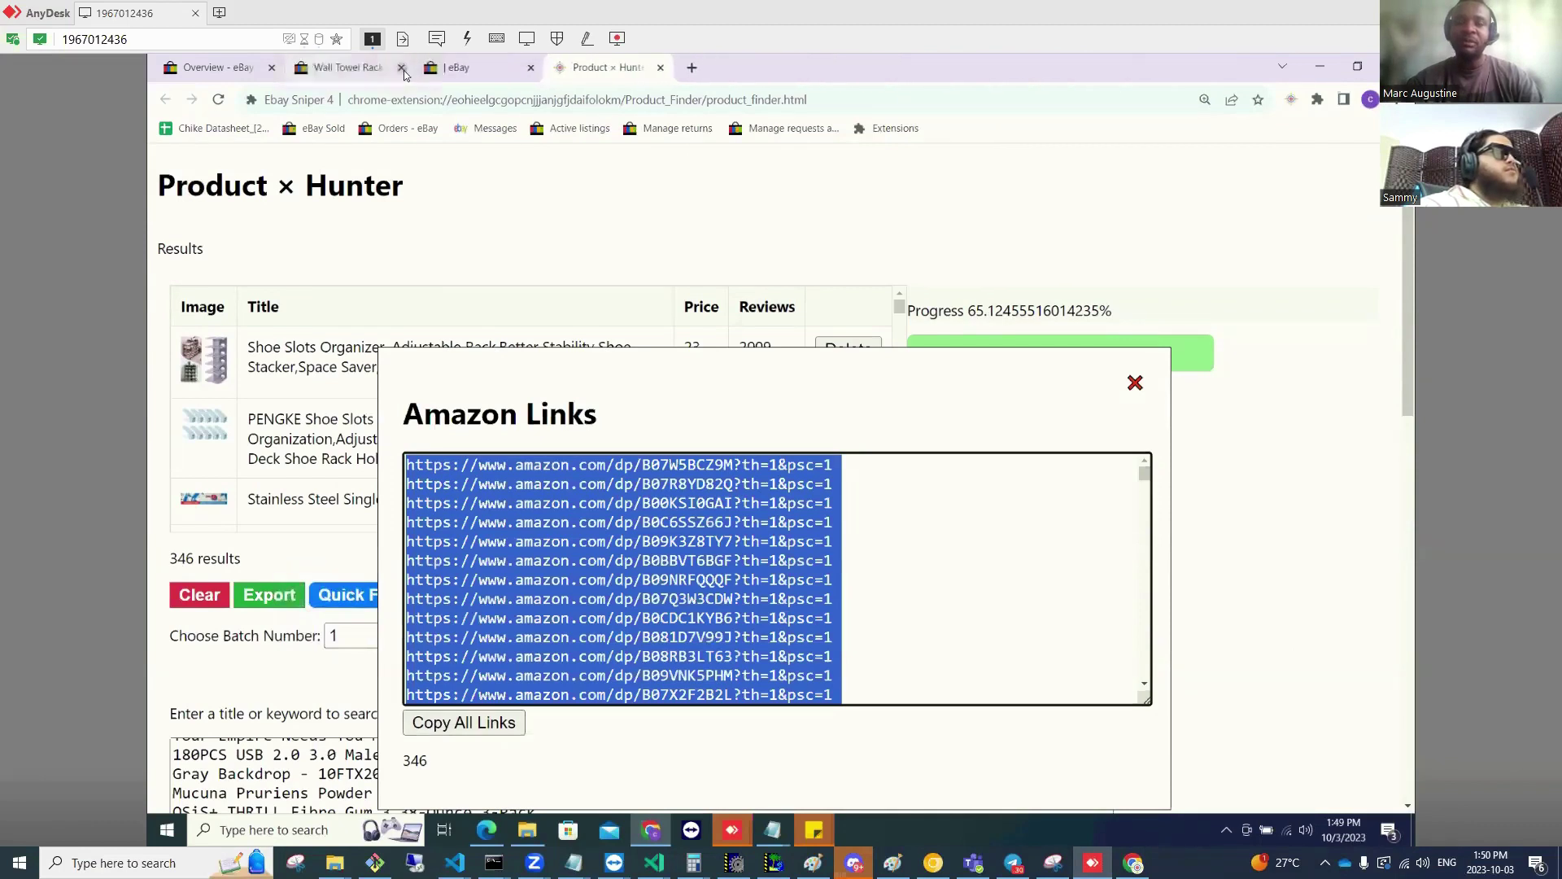
pyautogui.click(402, 68)
pyautogui.click(402, 68)
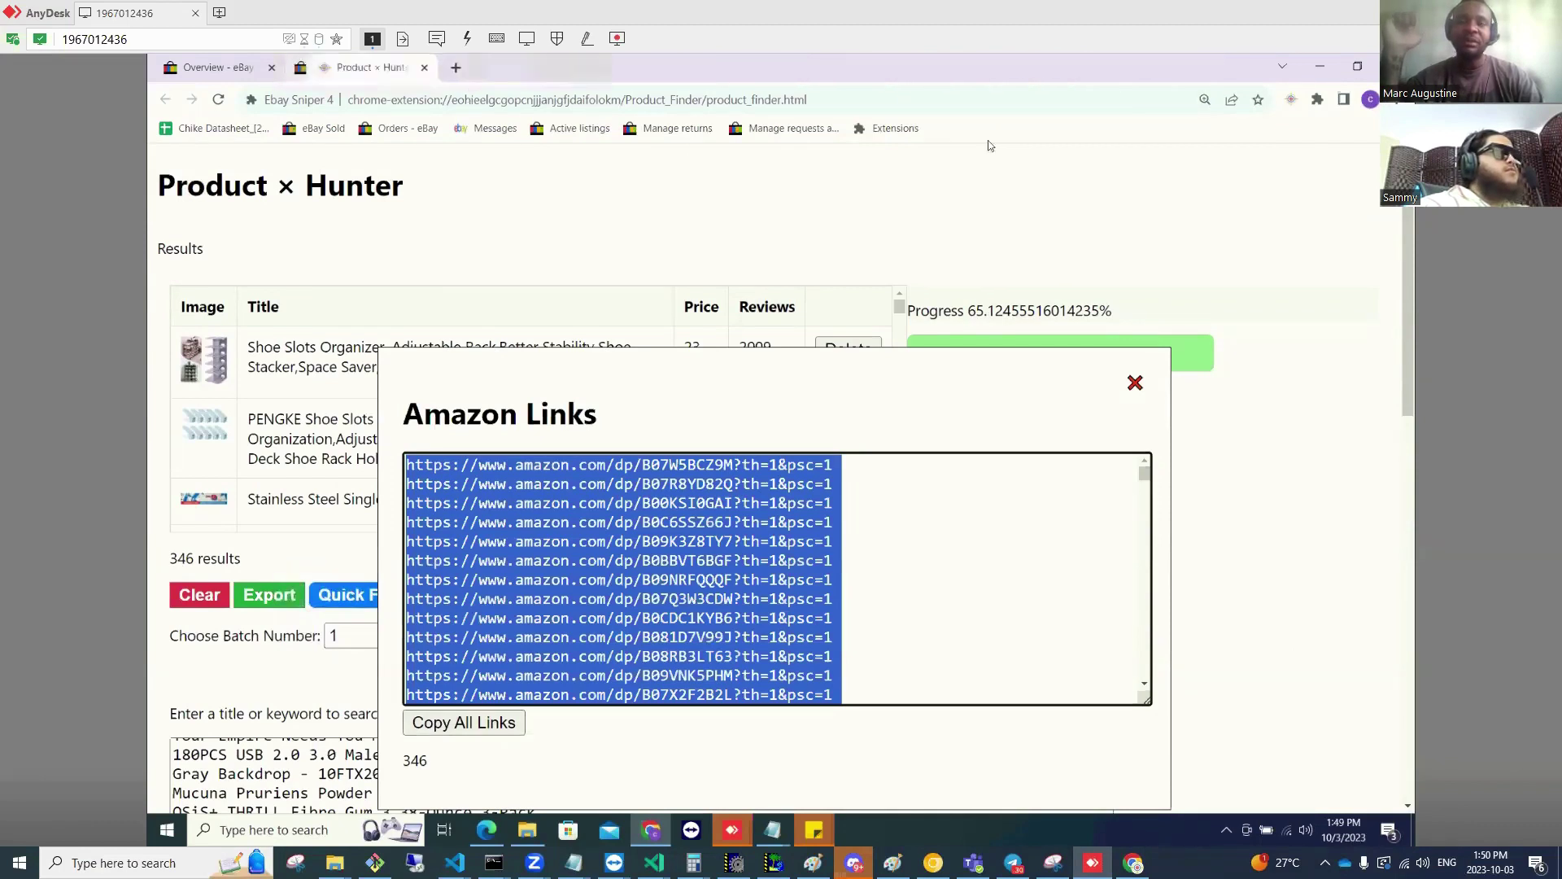
# Open the extension's Bulk Lister, paste the copied Amazon links and start listing them on eBay
pyautogui.click(1291, 100)
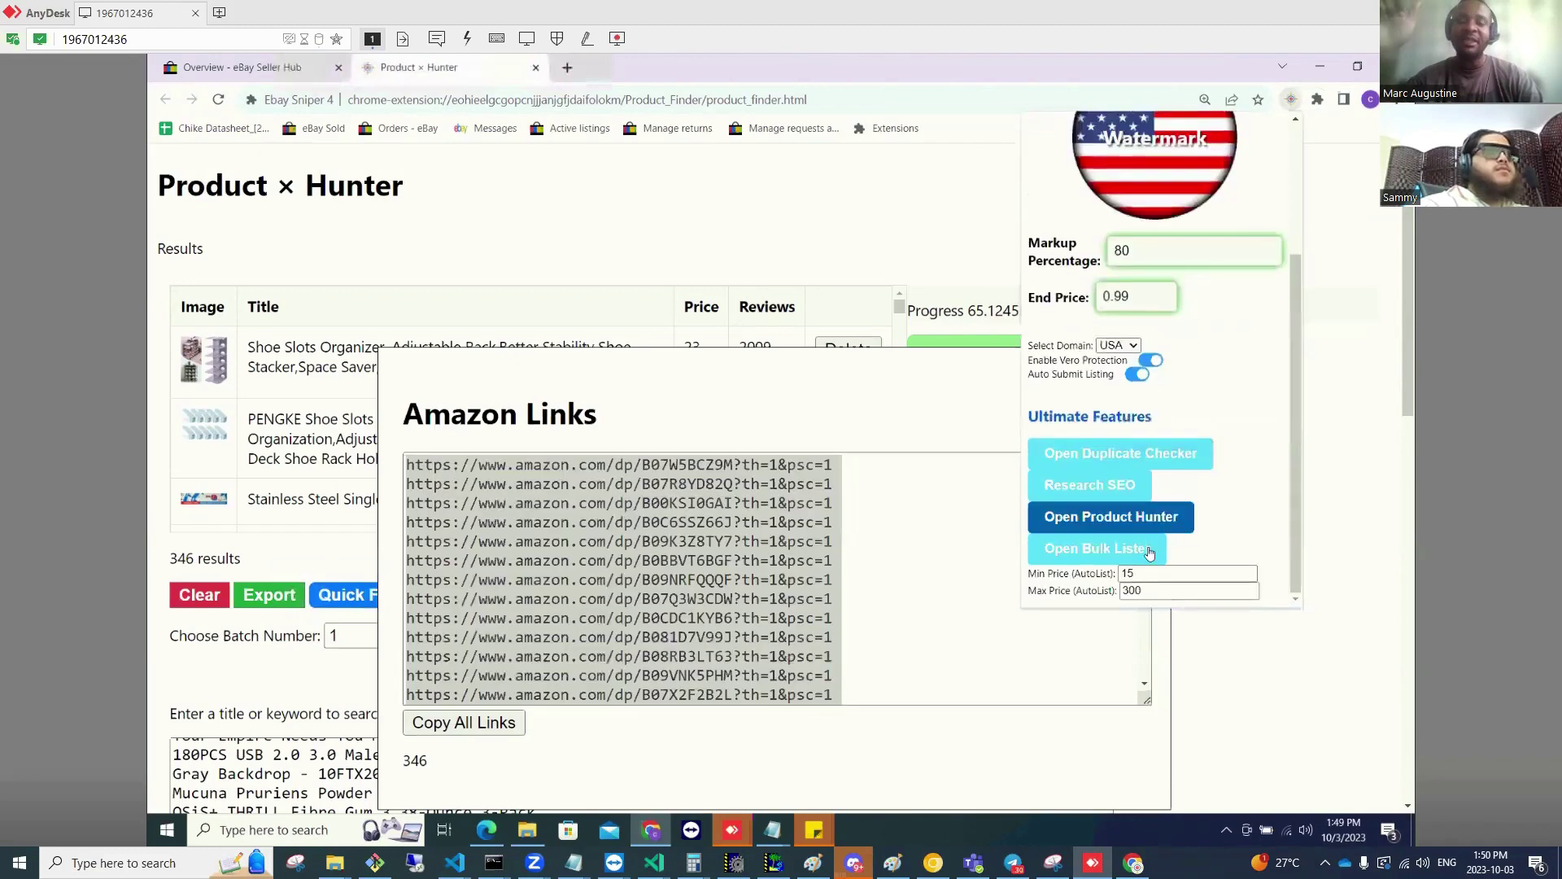
pyautogui.click(1143, 556)
pyautogui.click(560, 489)
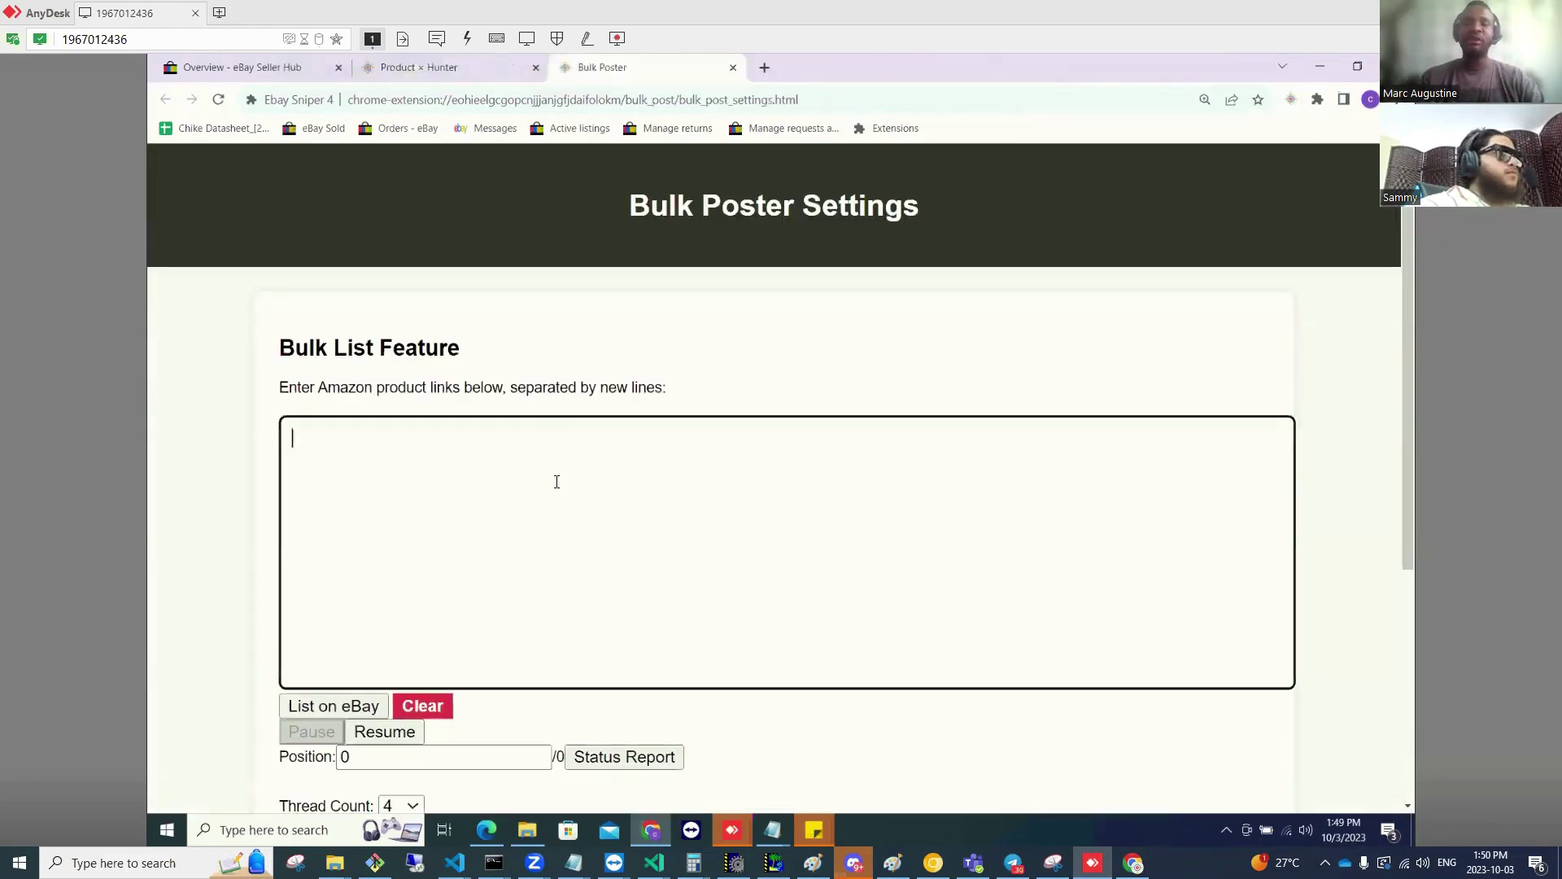
pyautogui.hotkey('ctrl', 'v')
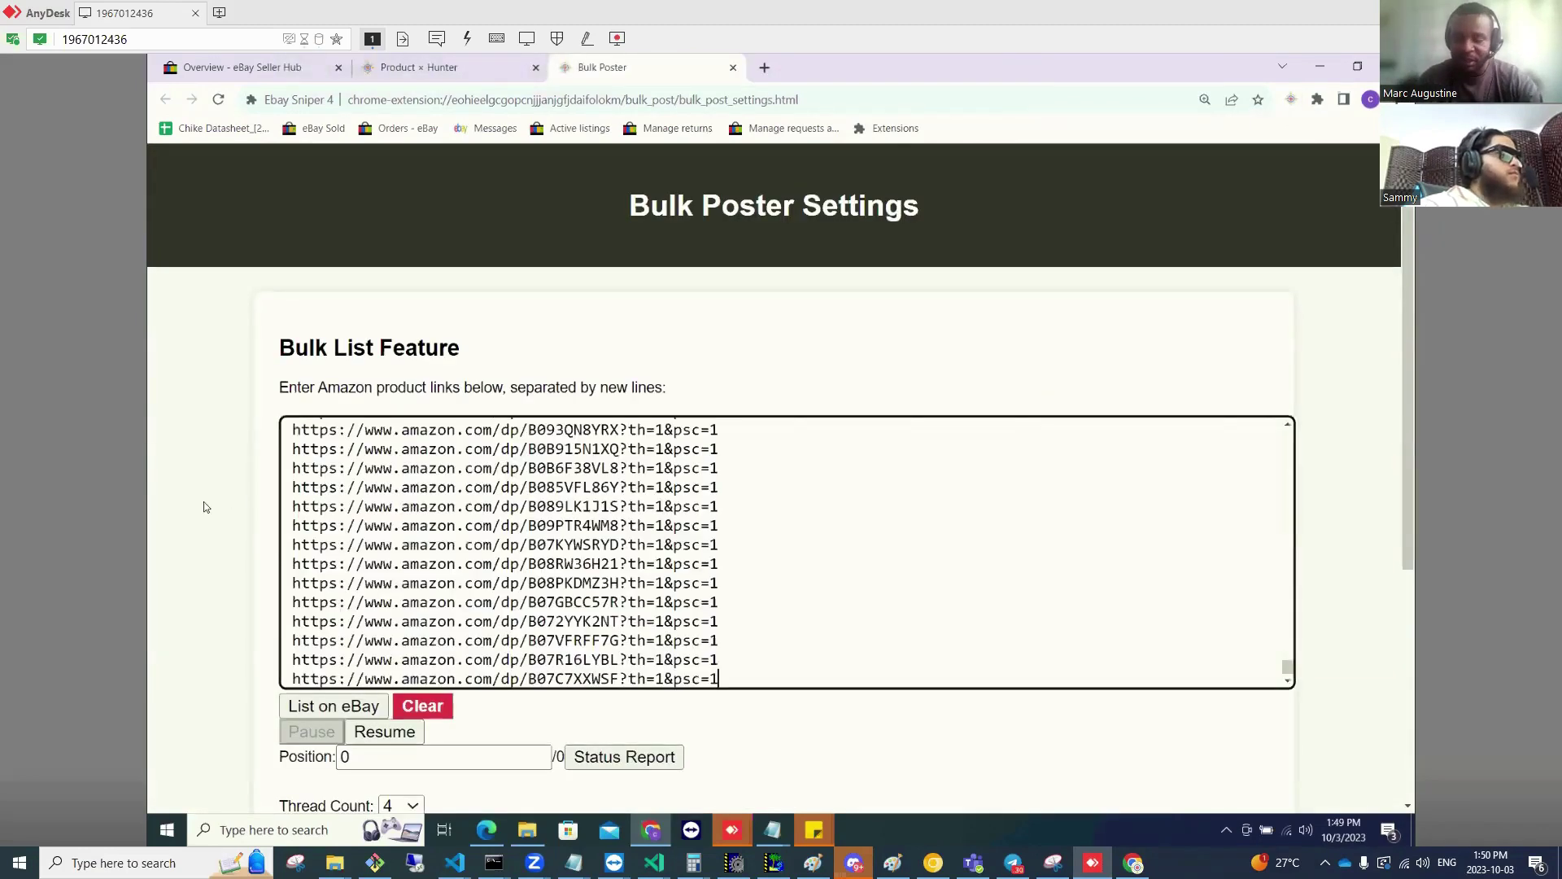
pyautogui.scroll(-1, 204, 504)
pyautogui.scroll(-2, 295, 536)
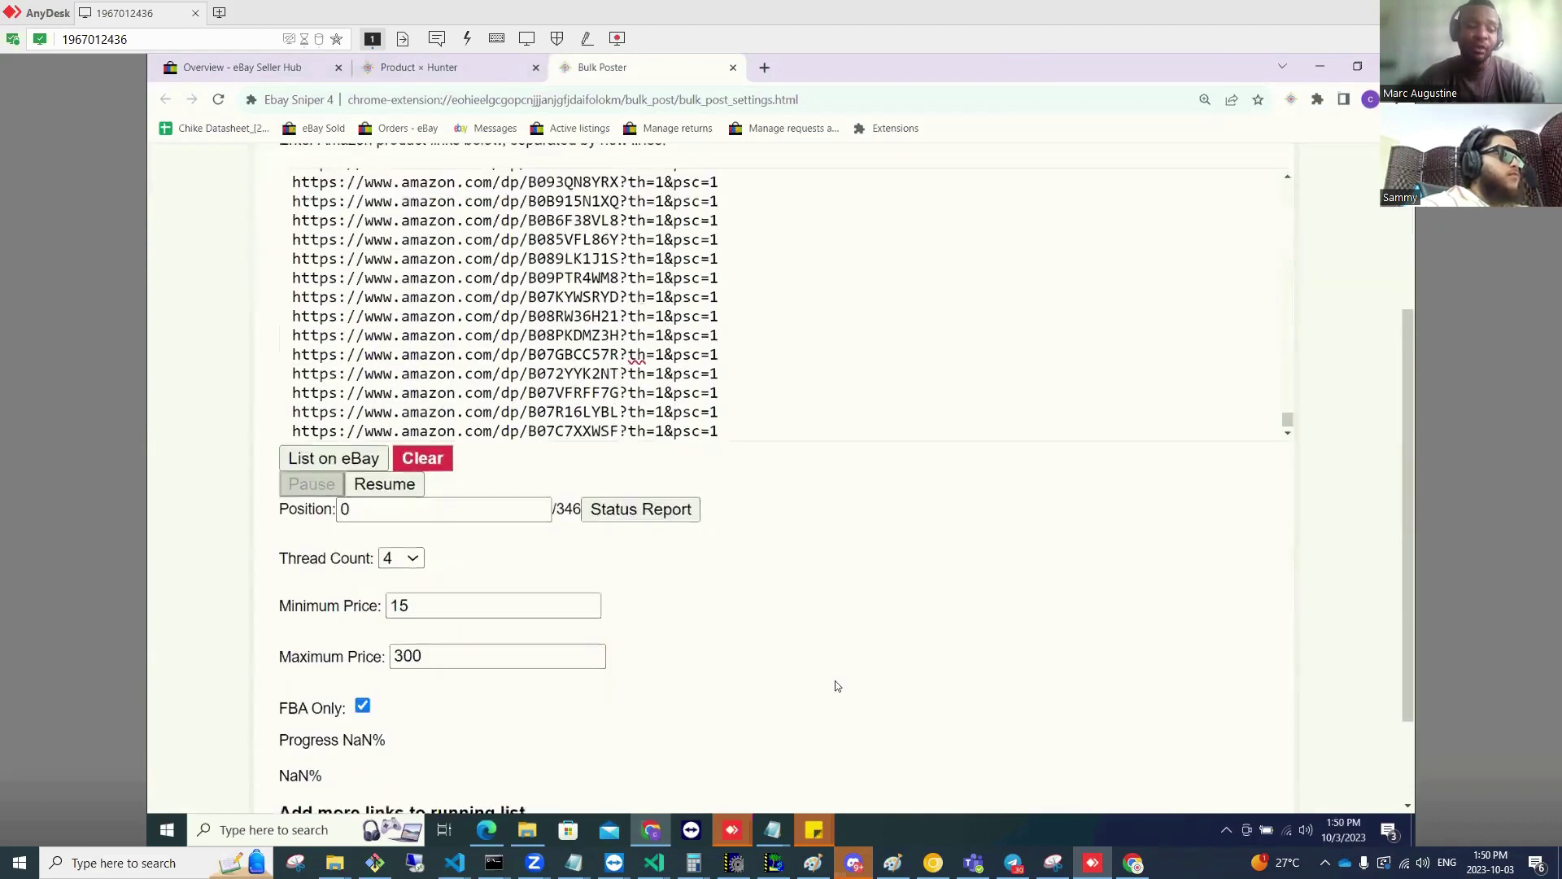
pyautogui.click(314, 460)
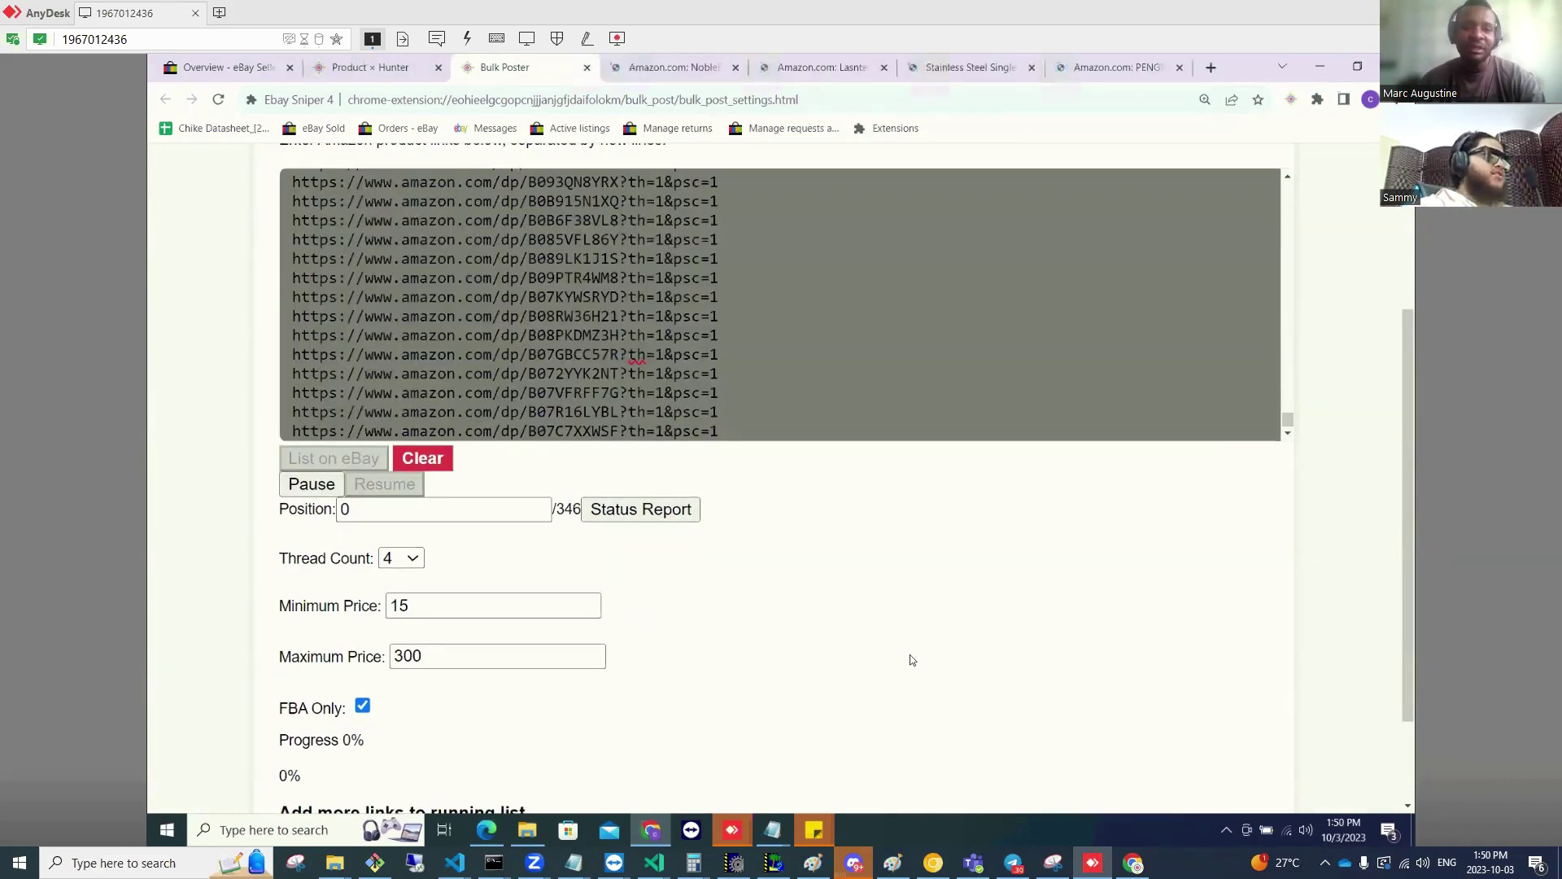
# Read the eBay SEO PDF through its conclusion, then check the bulk listing progress in the AnyDesk session
pyautogui.click(1092, 863)
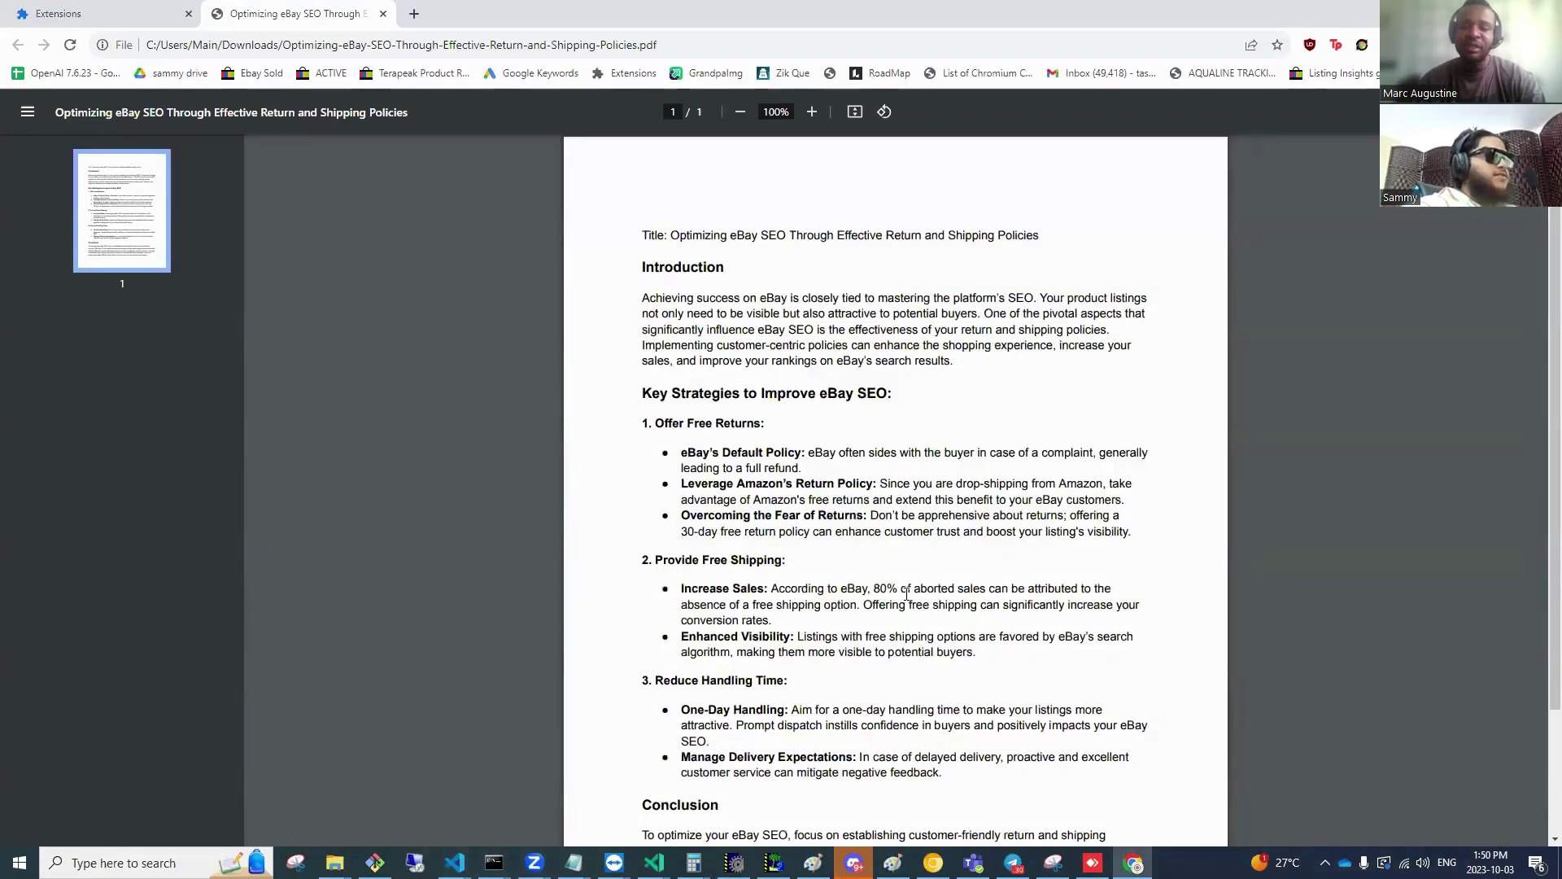
pyautogui.scroll(-2, 903, 600)
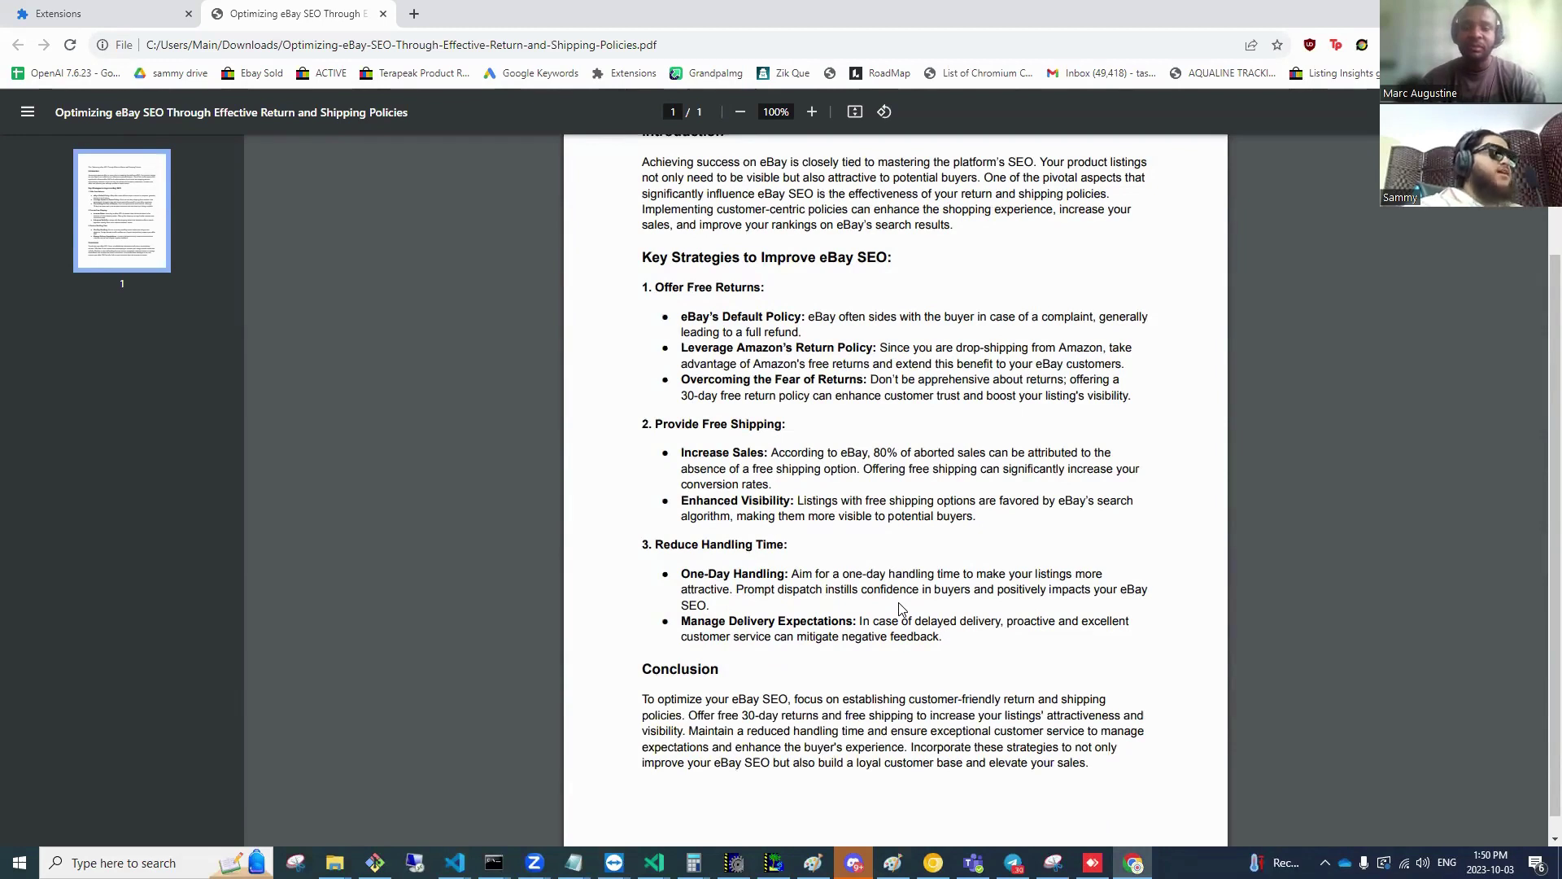
pyautogui.click(1090, 858)
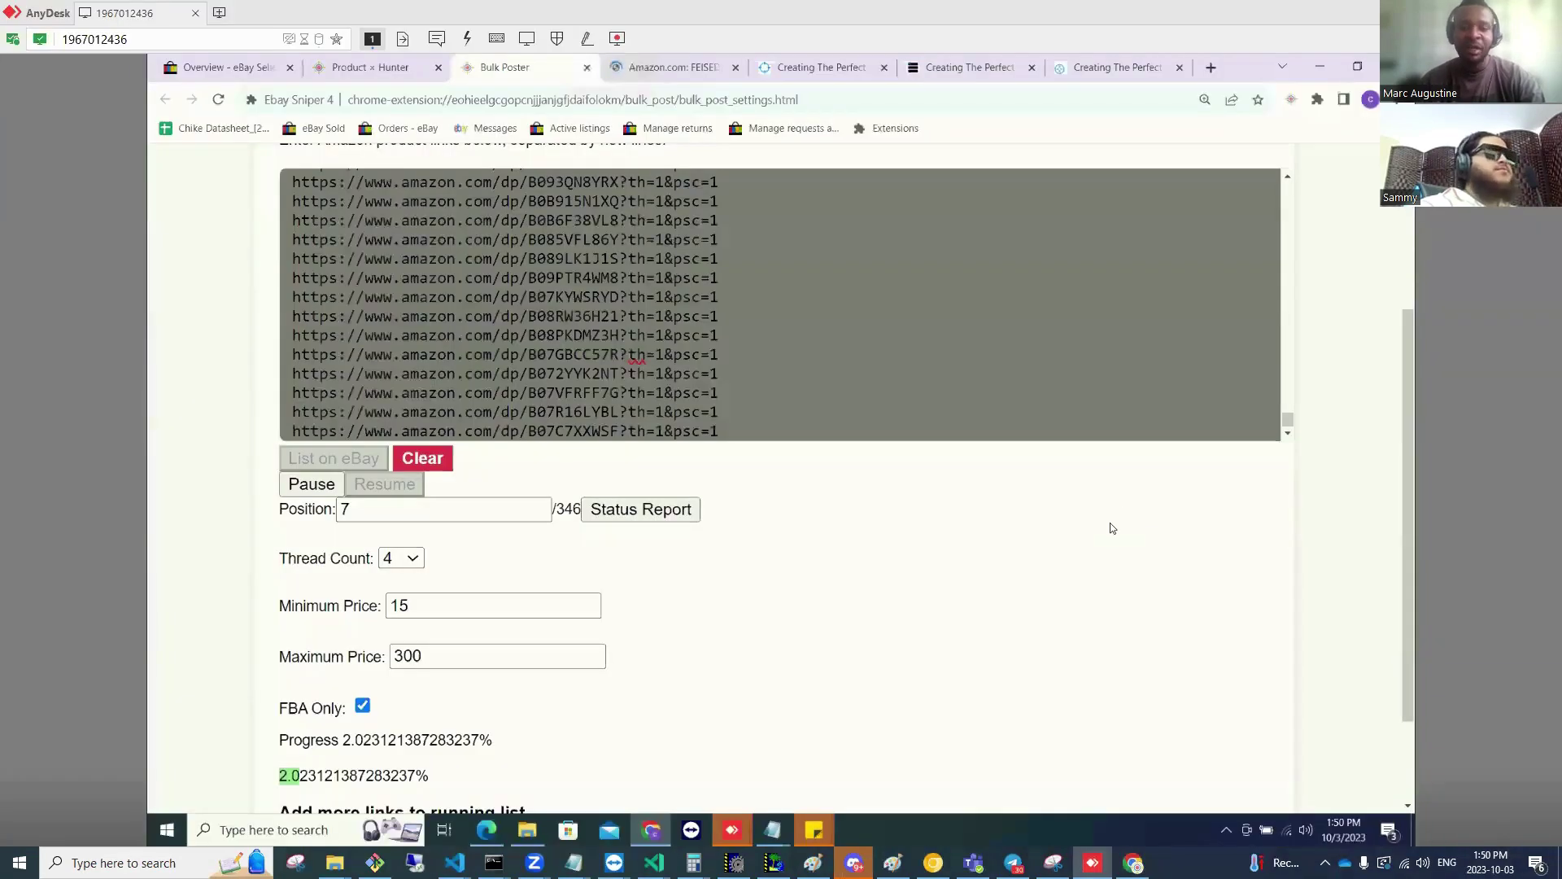
pyautogui.scroll(3, 1111, 528)
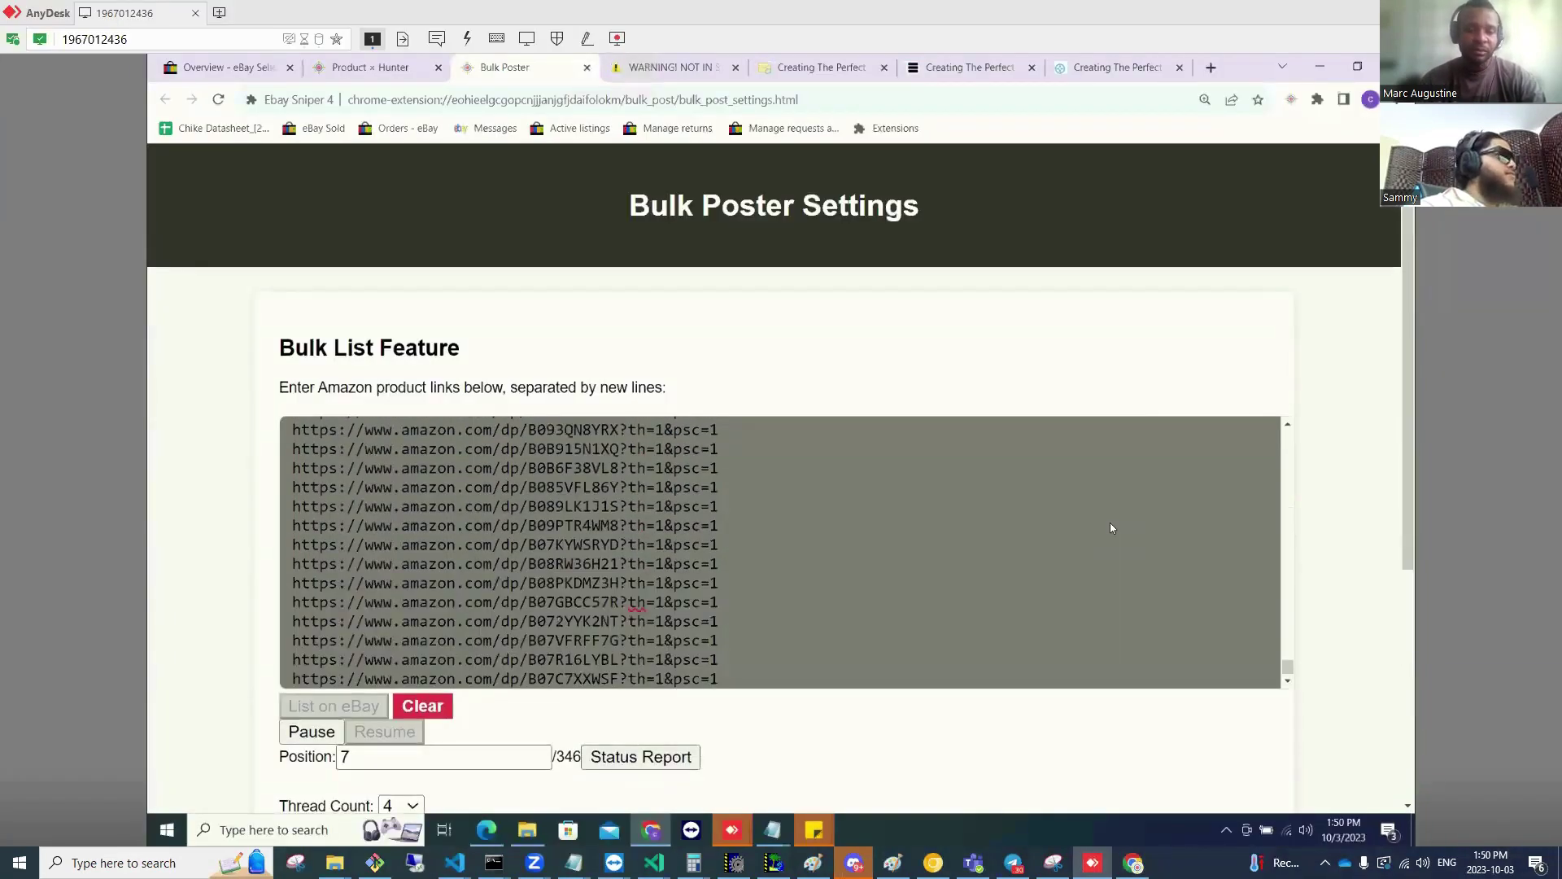